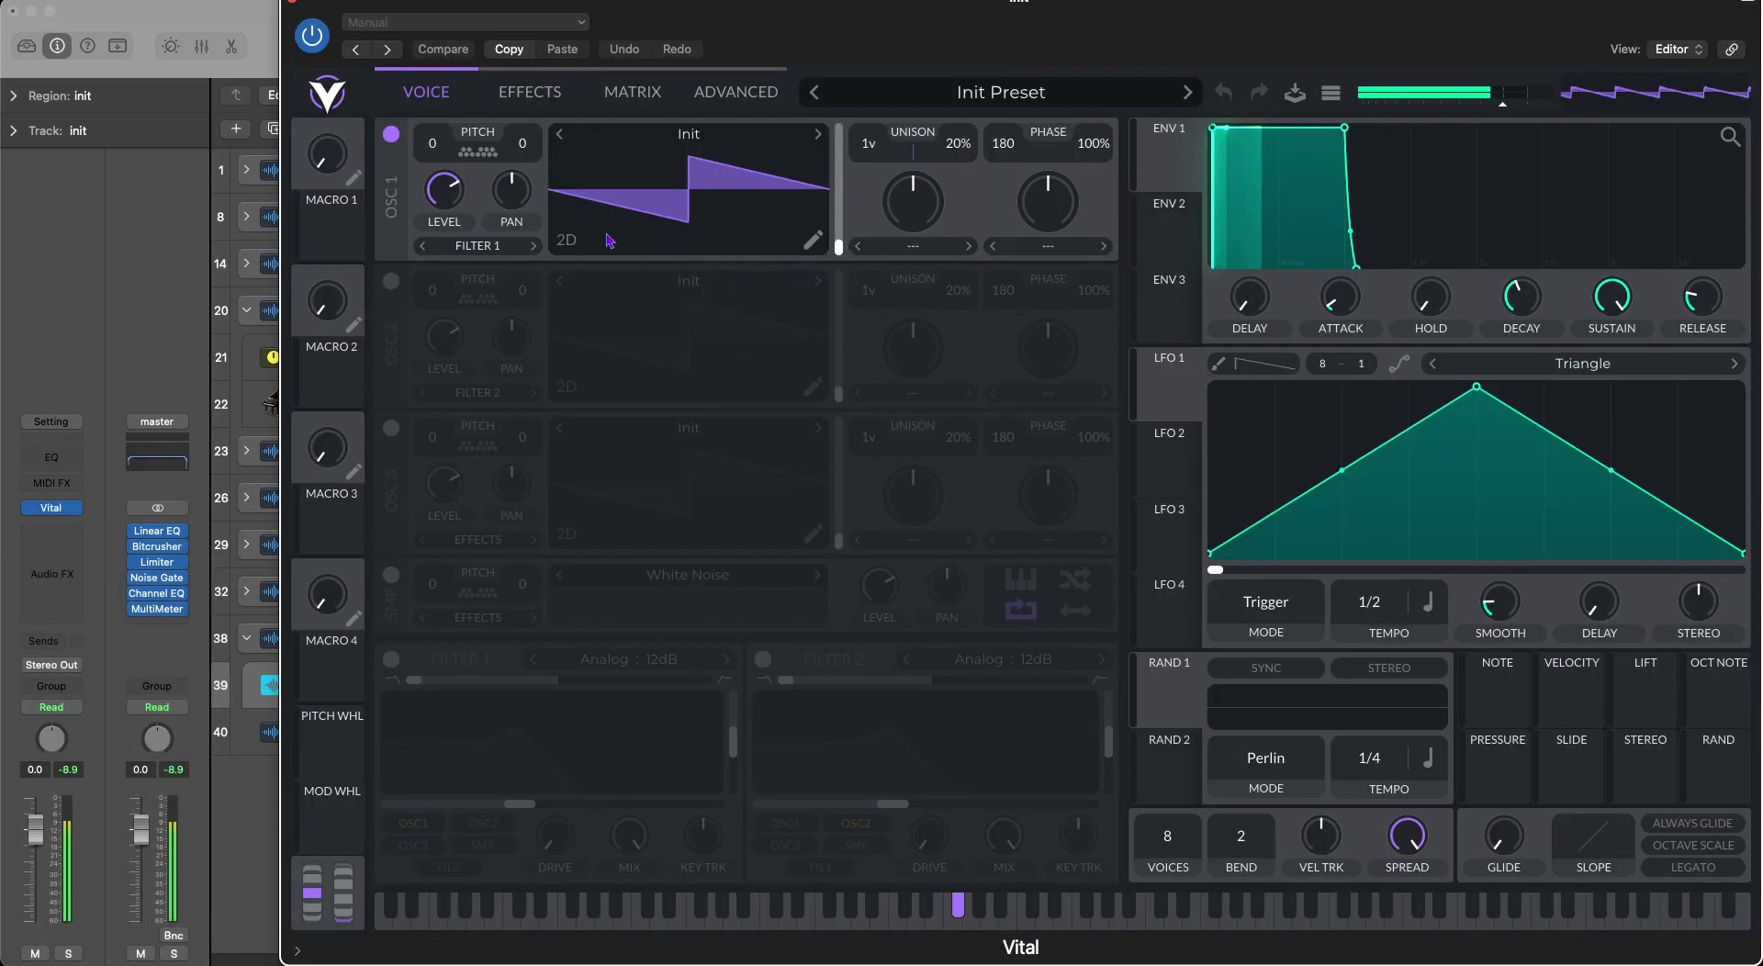
# Load the Basic Shapes wavetable into oscillator 1 and set its transpose to -24.
pyautogui.click(673, 142)
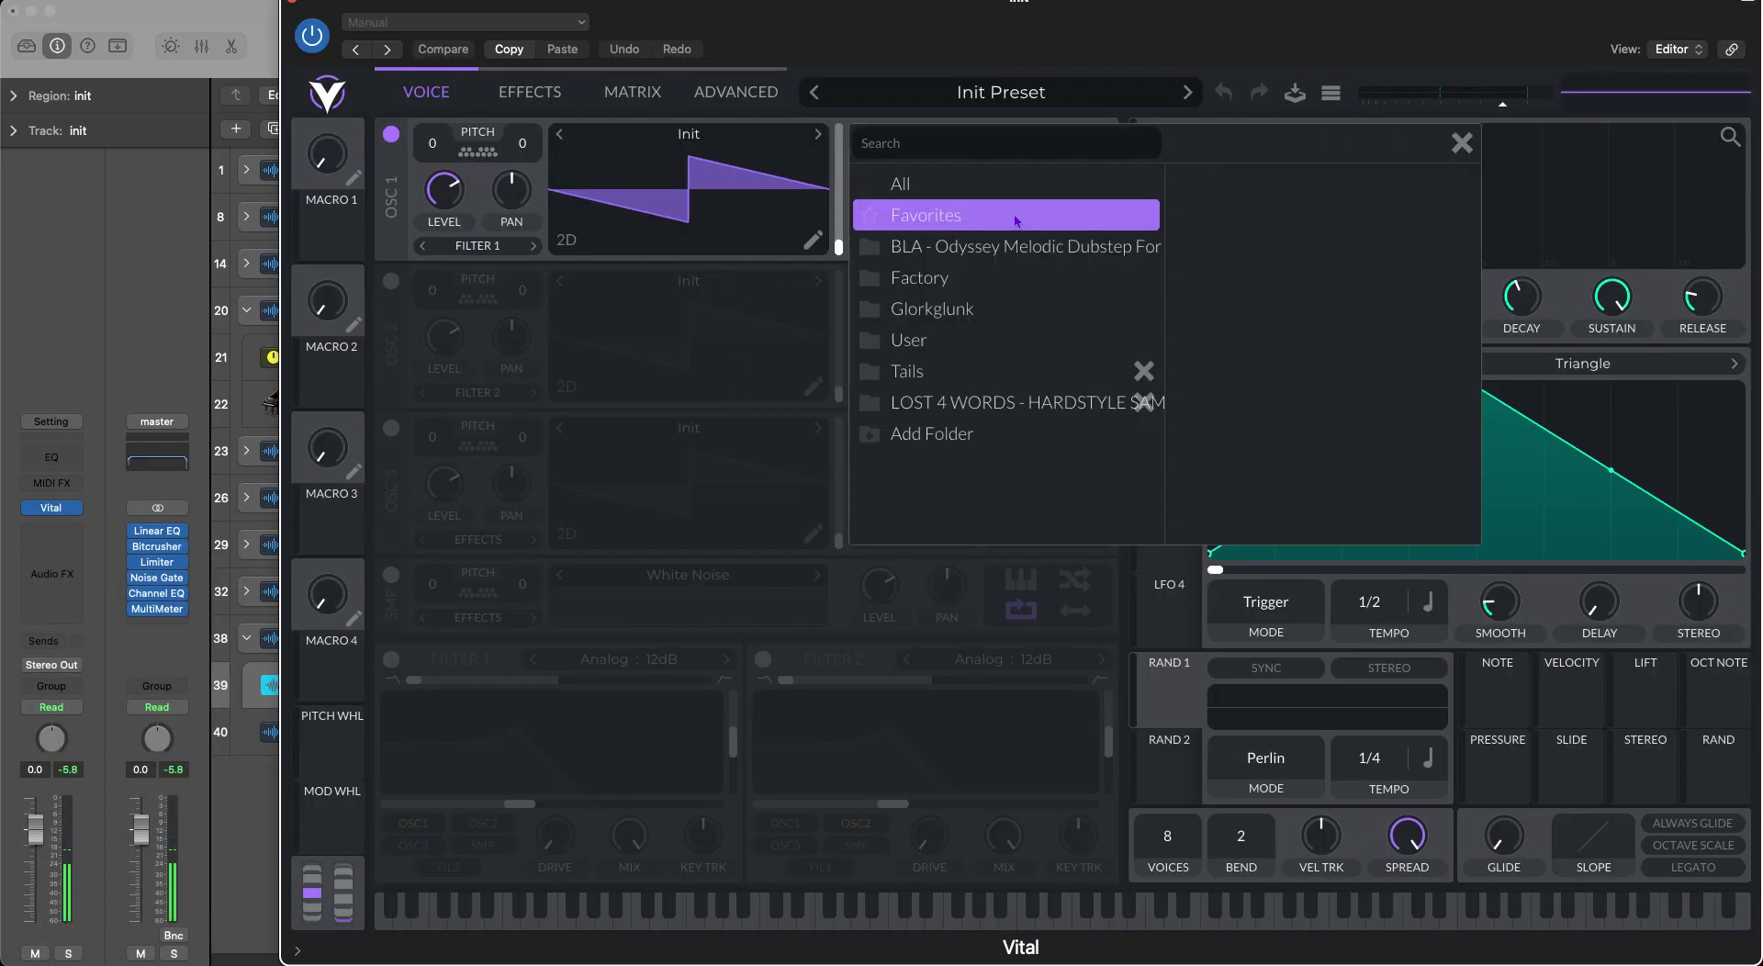
pyautogui.moveTo(1102, 277)
pyautogui.click(1227, 186)
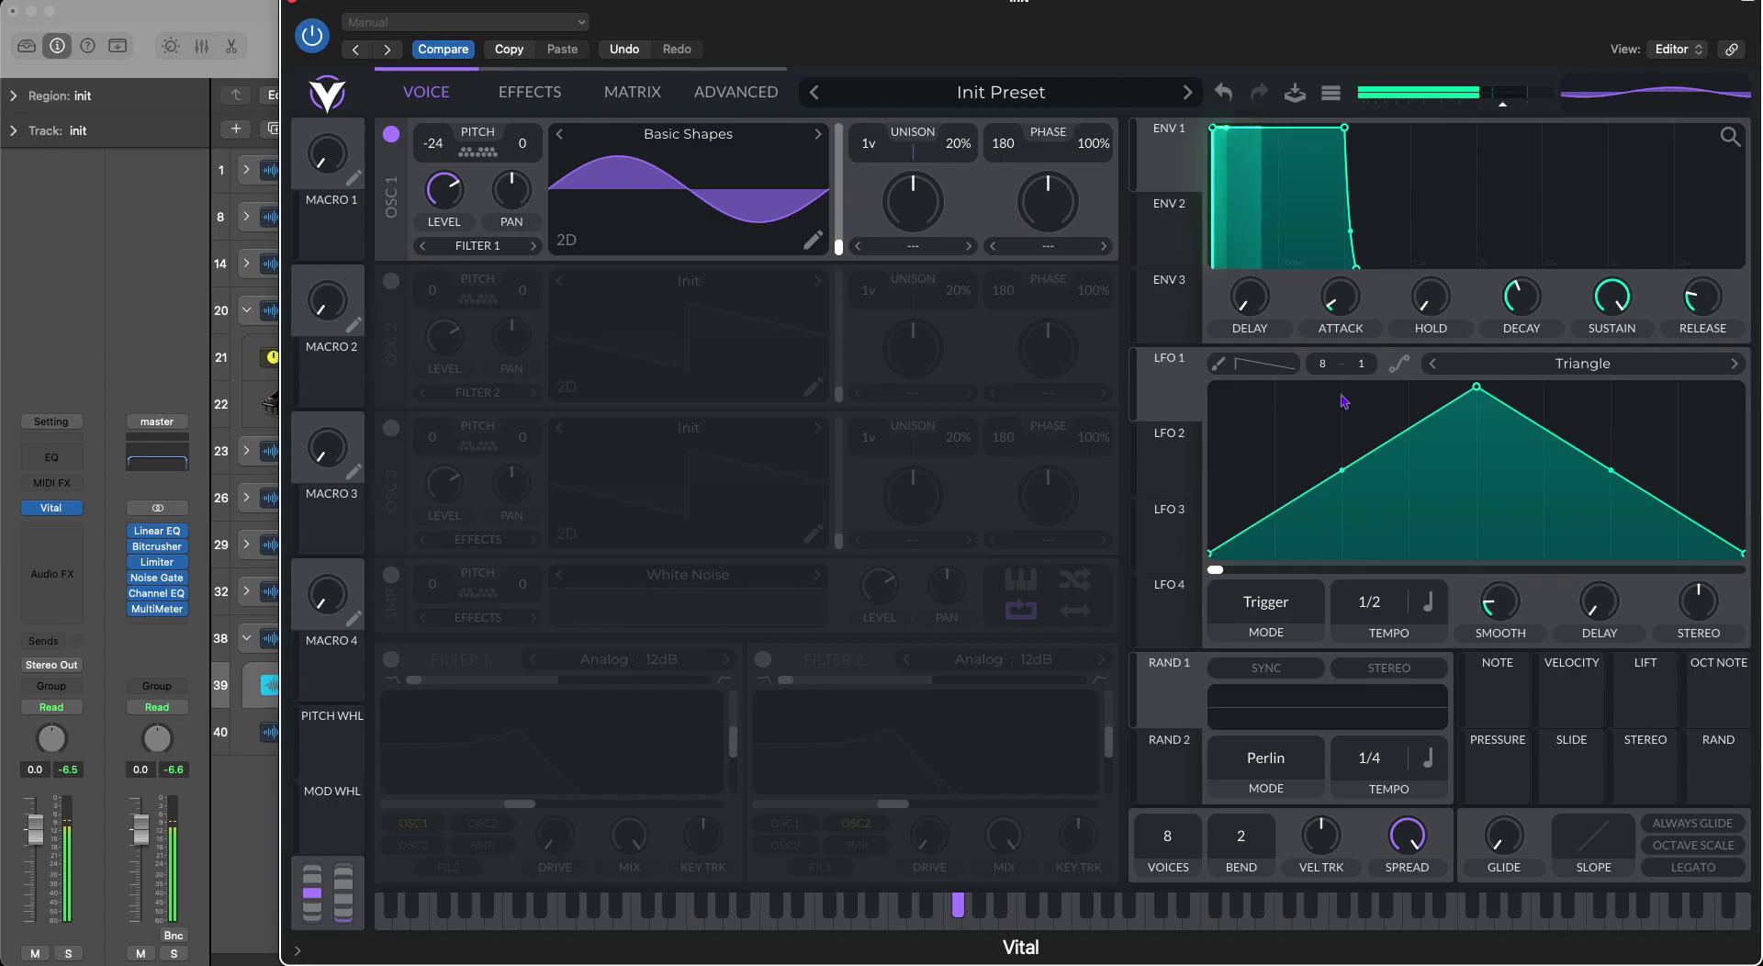
# Reshape LFO 1 into a steep curved decay that falls from the peak to zero within the first grid division.
pyautogui.moveTo(1484, 396); pyautogui.dragTo(1159, 344)
pyautogui.doubleClick(1279, 385)
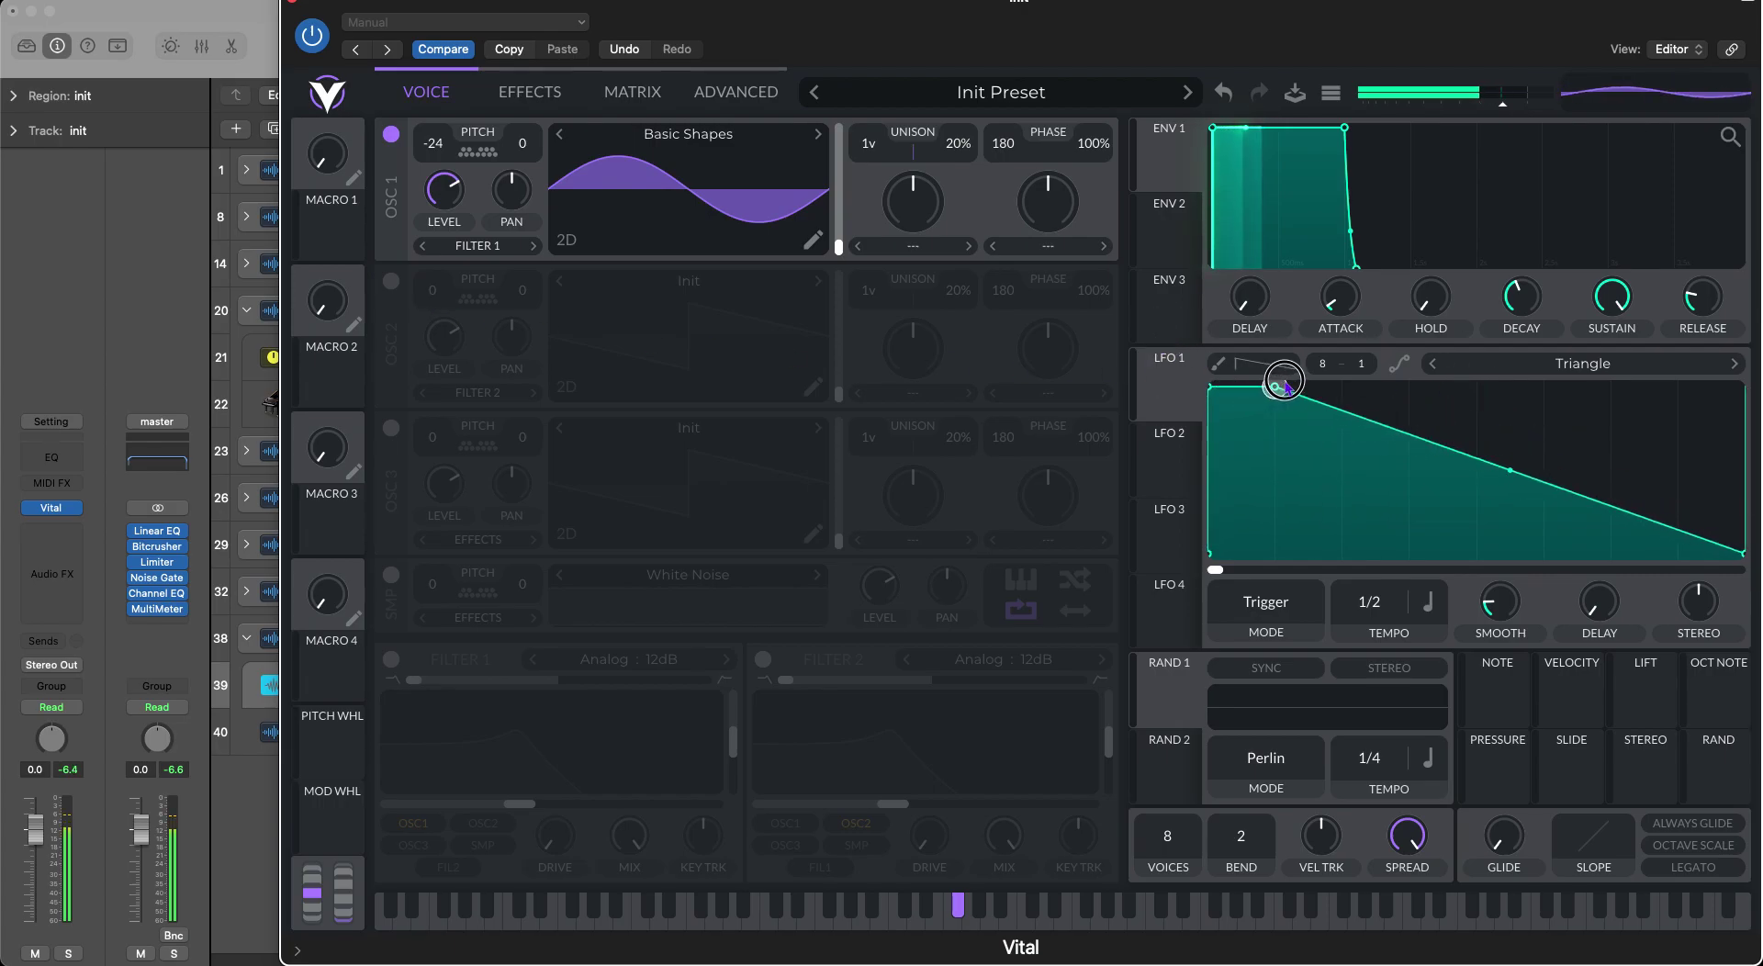
pyautogui.moveTo(1302, 411); pyautogui.dragTo(1244, 588)
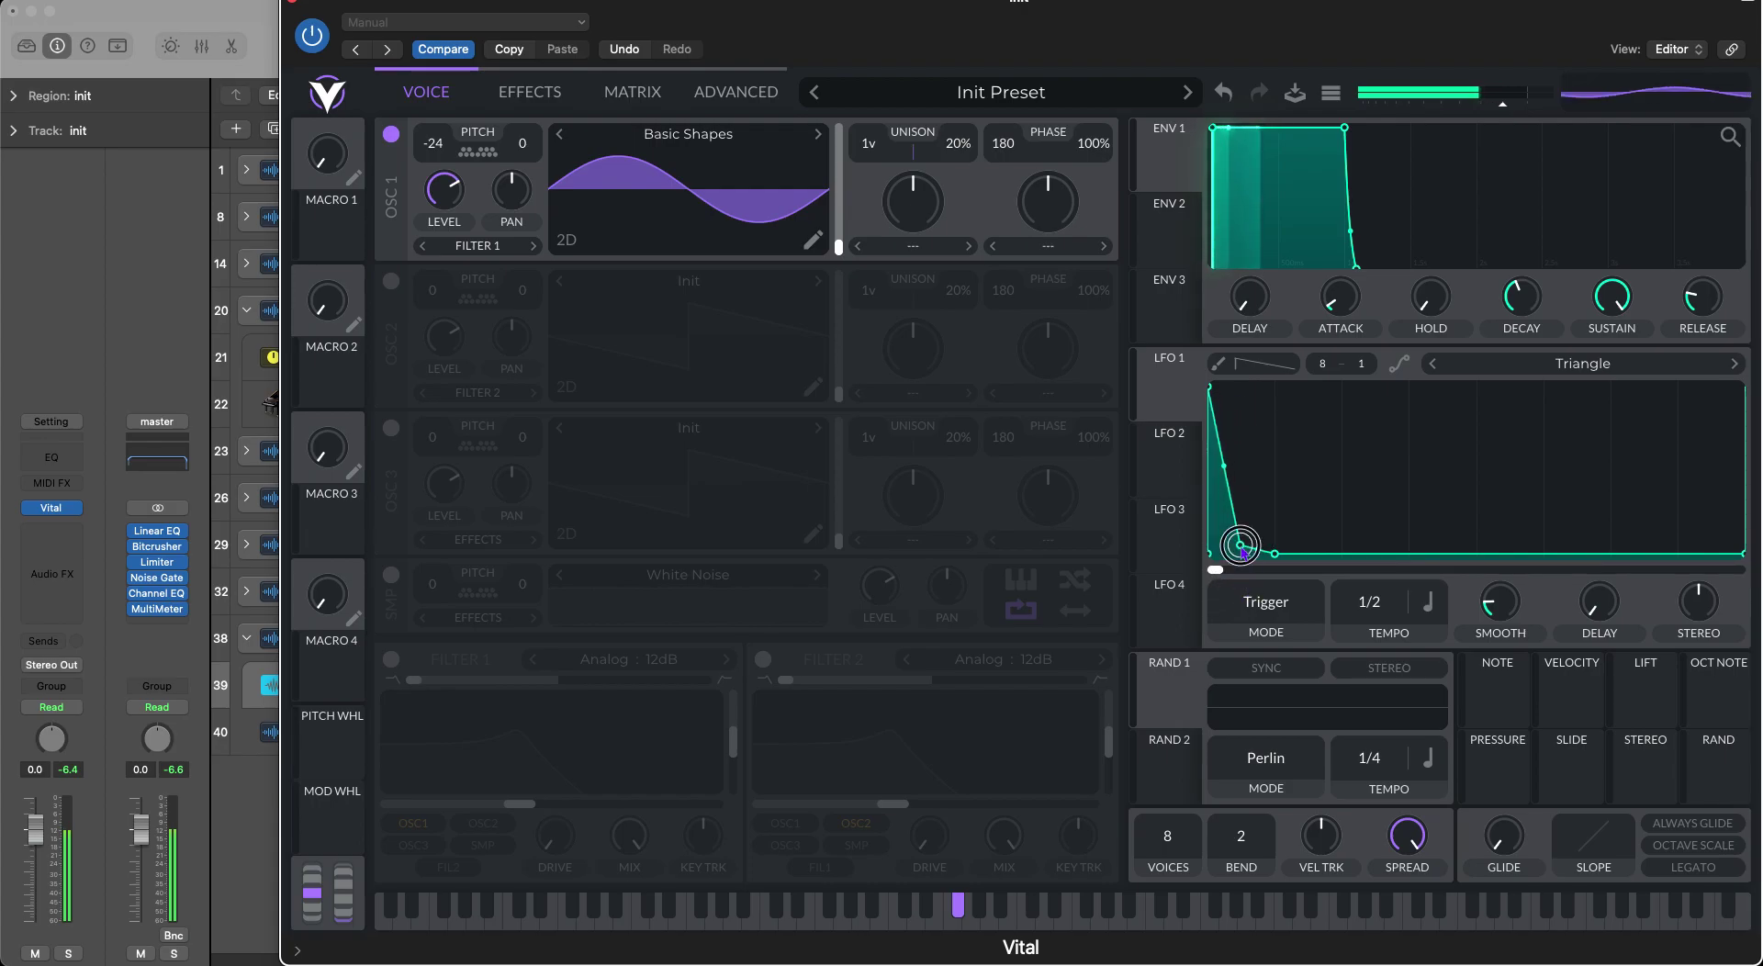
pyautogui.moveTo(1225, 467); pyautogui.dragTo(1213, 790)
# Set LFO 1 to Envelope mode at a 1/4 tempo and assign it to modulate oscillator 1's pitch.
pyautogui.click(1269, 627)
pyautogui.click(1263, 684)
pyautogui.moveTo(1171, 382); pyautogui.dragTo(441, 192)
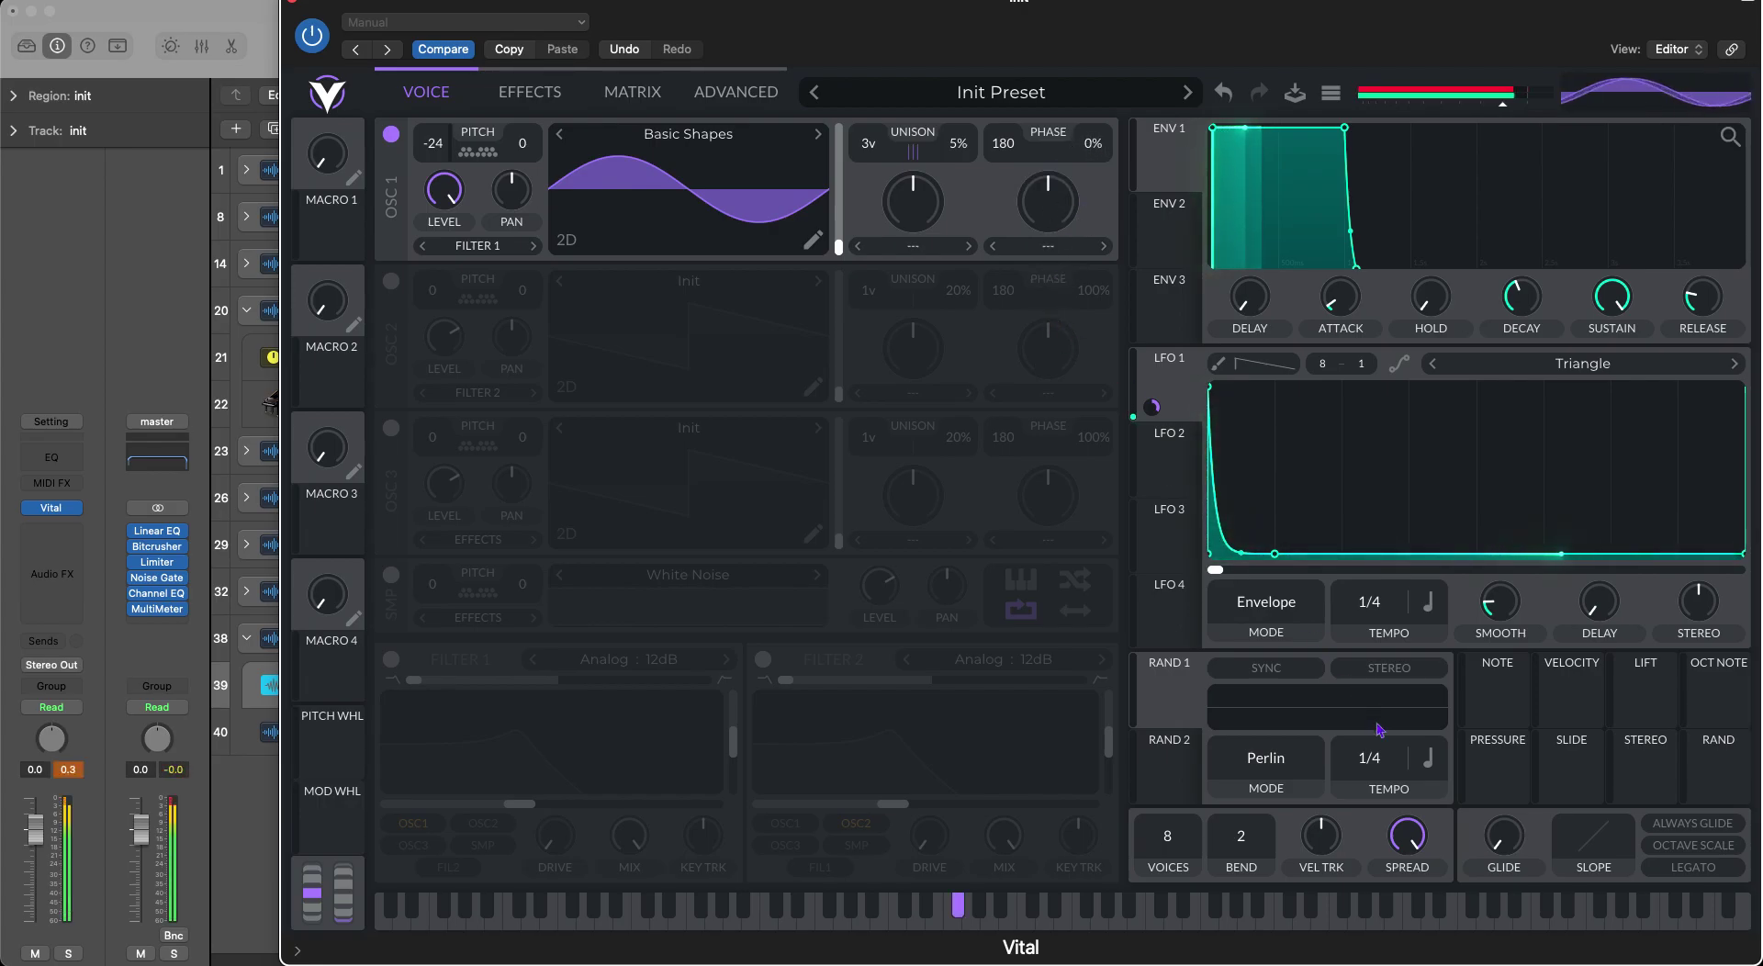
# Switch from oscillator 1 to oscillator 2, set its transpose to 19 and its level to minimum.
pyautogui.click(391, 281)
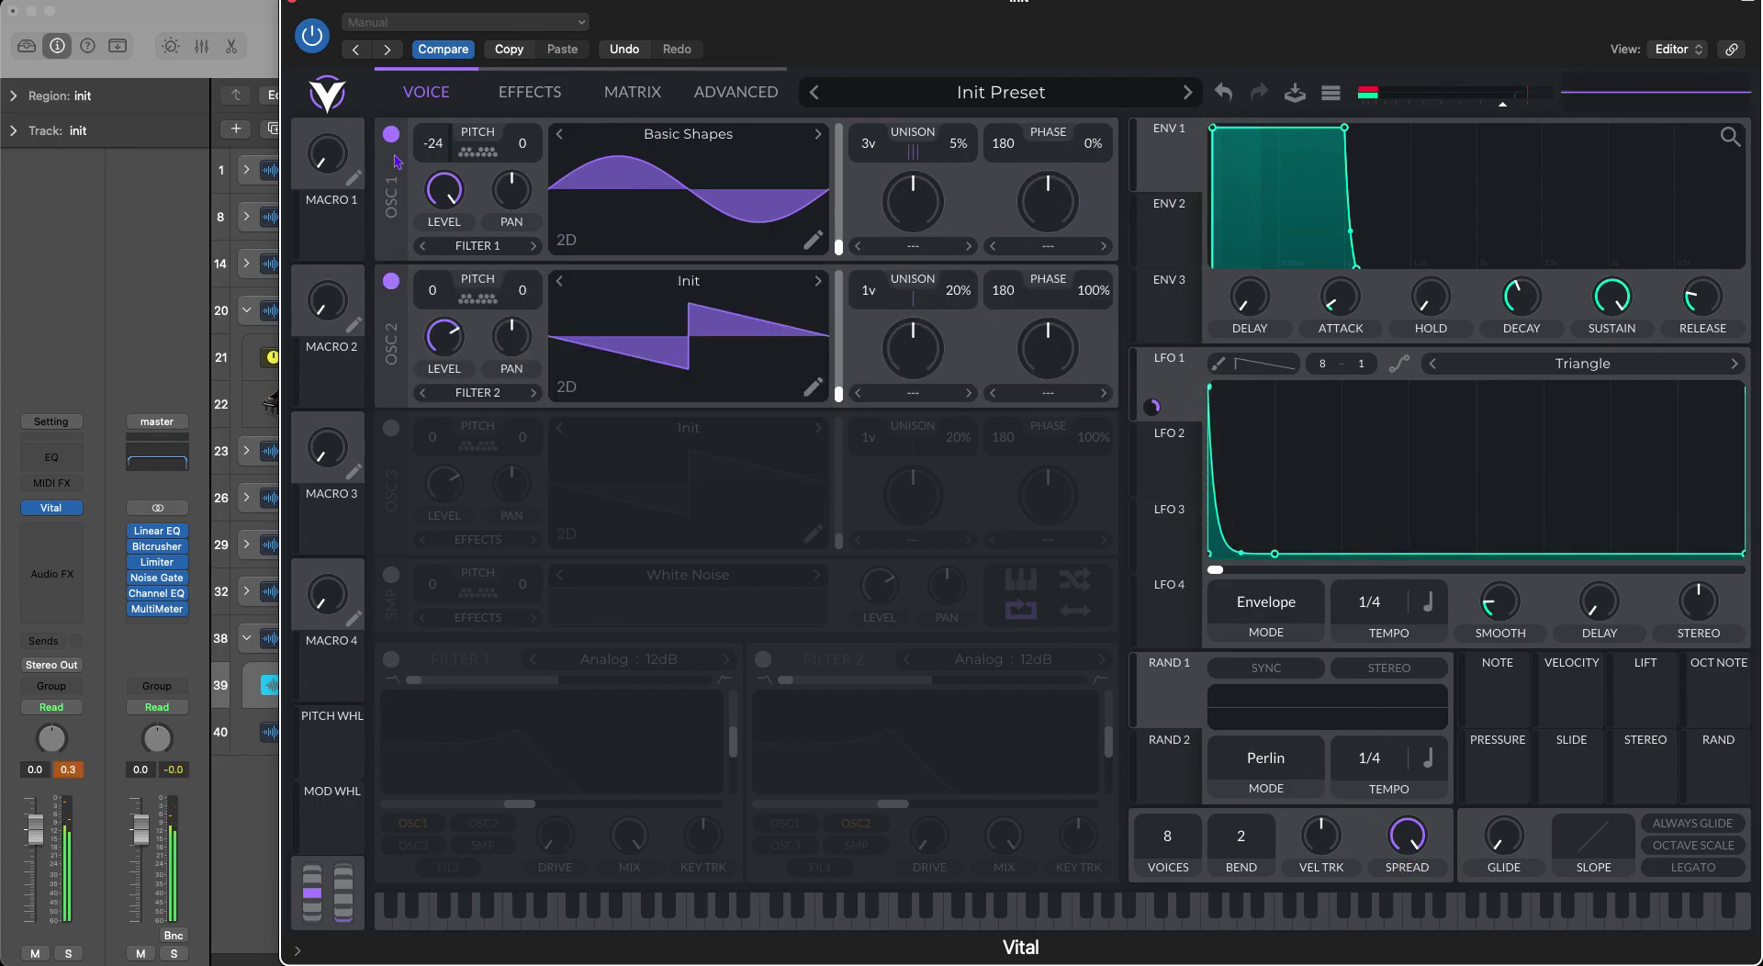
pyautogui.click(391, 134)
pyautogui.click(1157, 482)
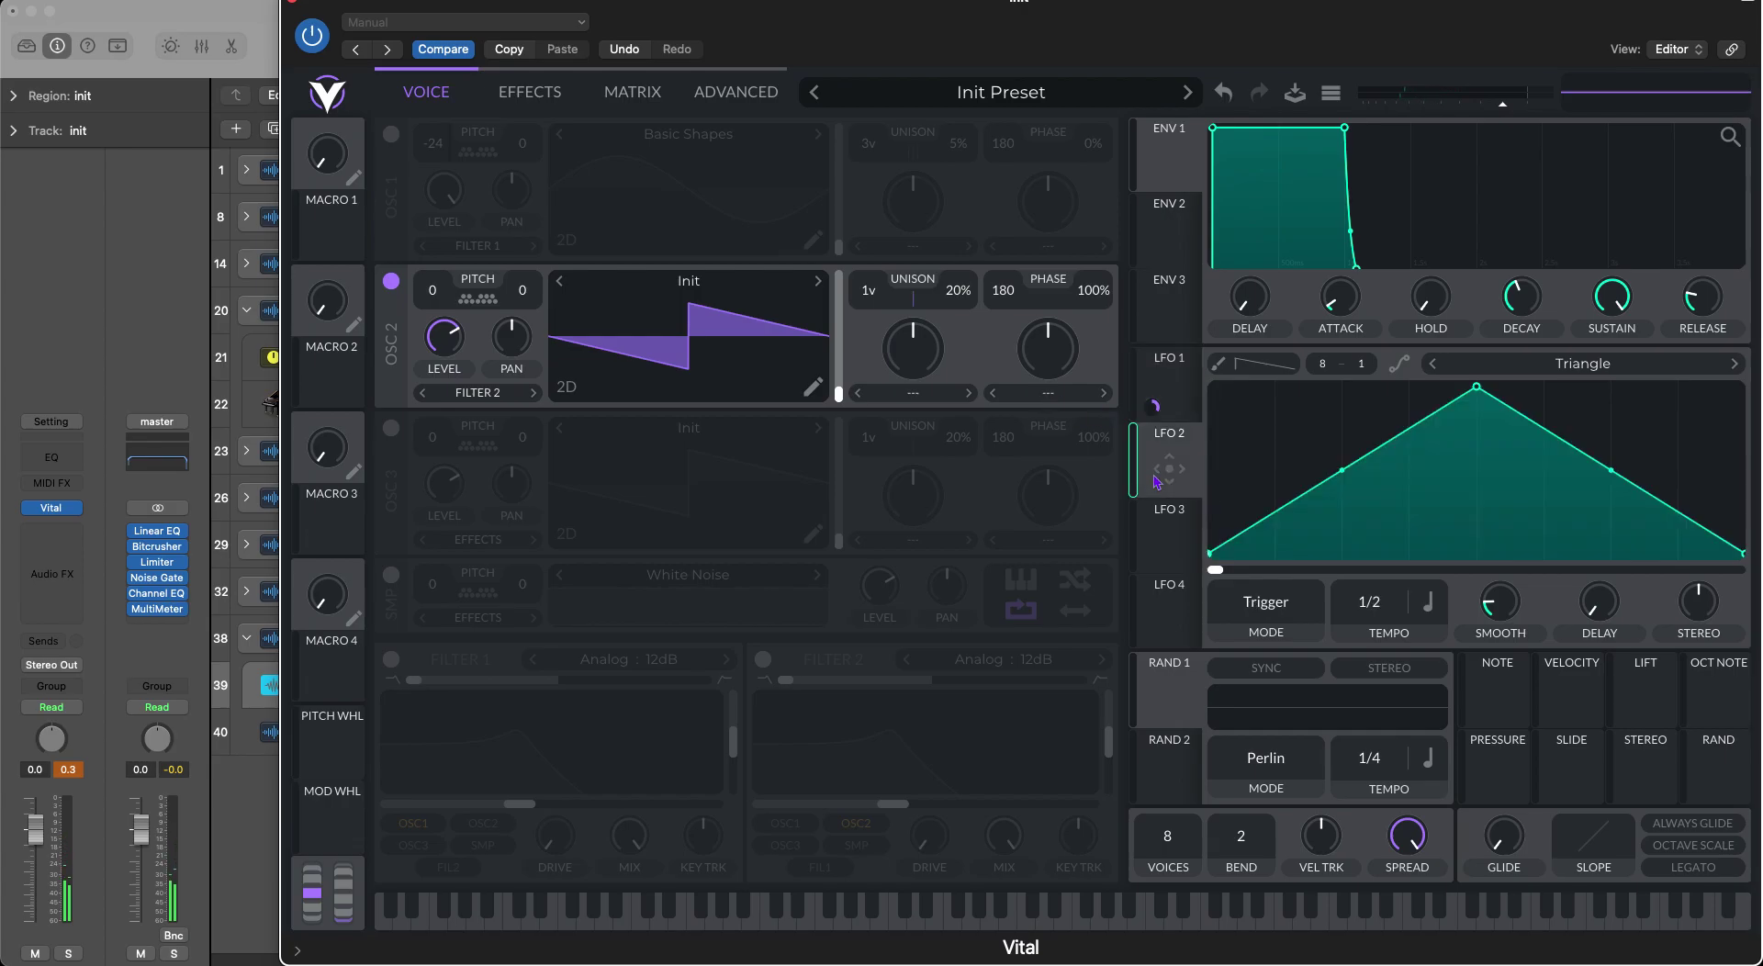
pyautogui.moveTo(432, 290); pyautogui.dragTo(454, 210)
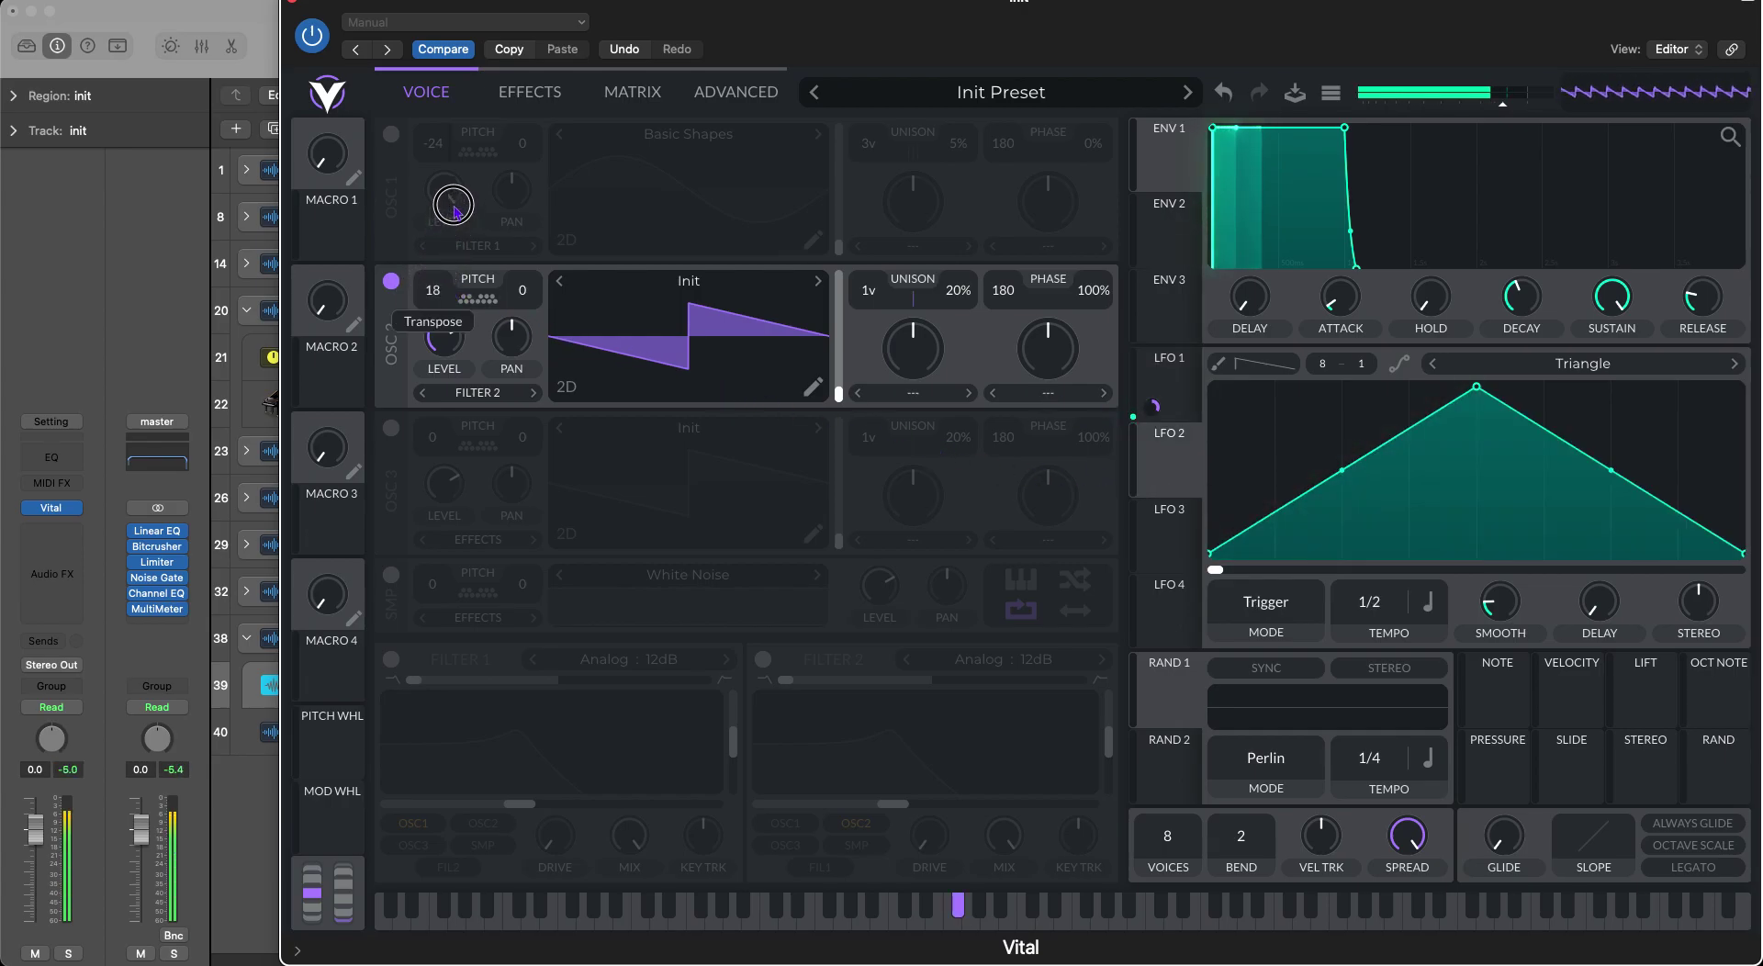
pyautogui.moveTo(448, 340); pyautogui.dragTo(633, 529)
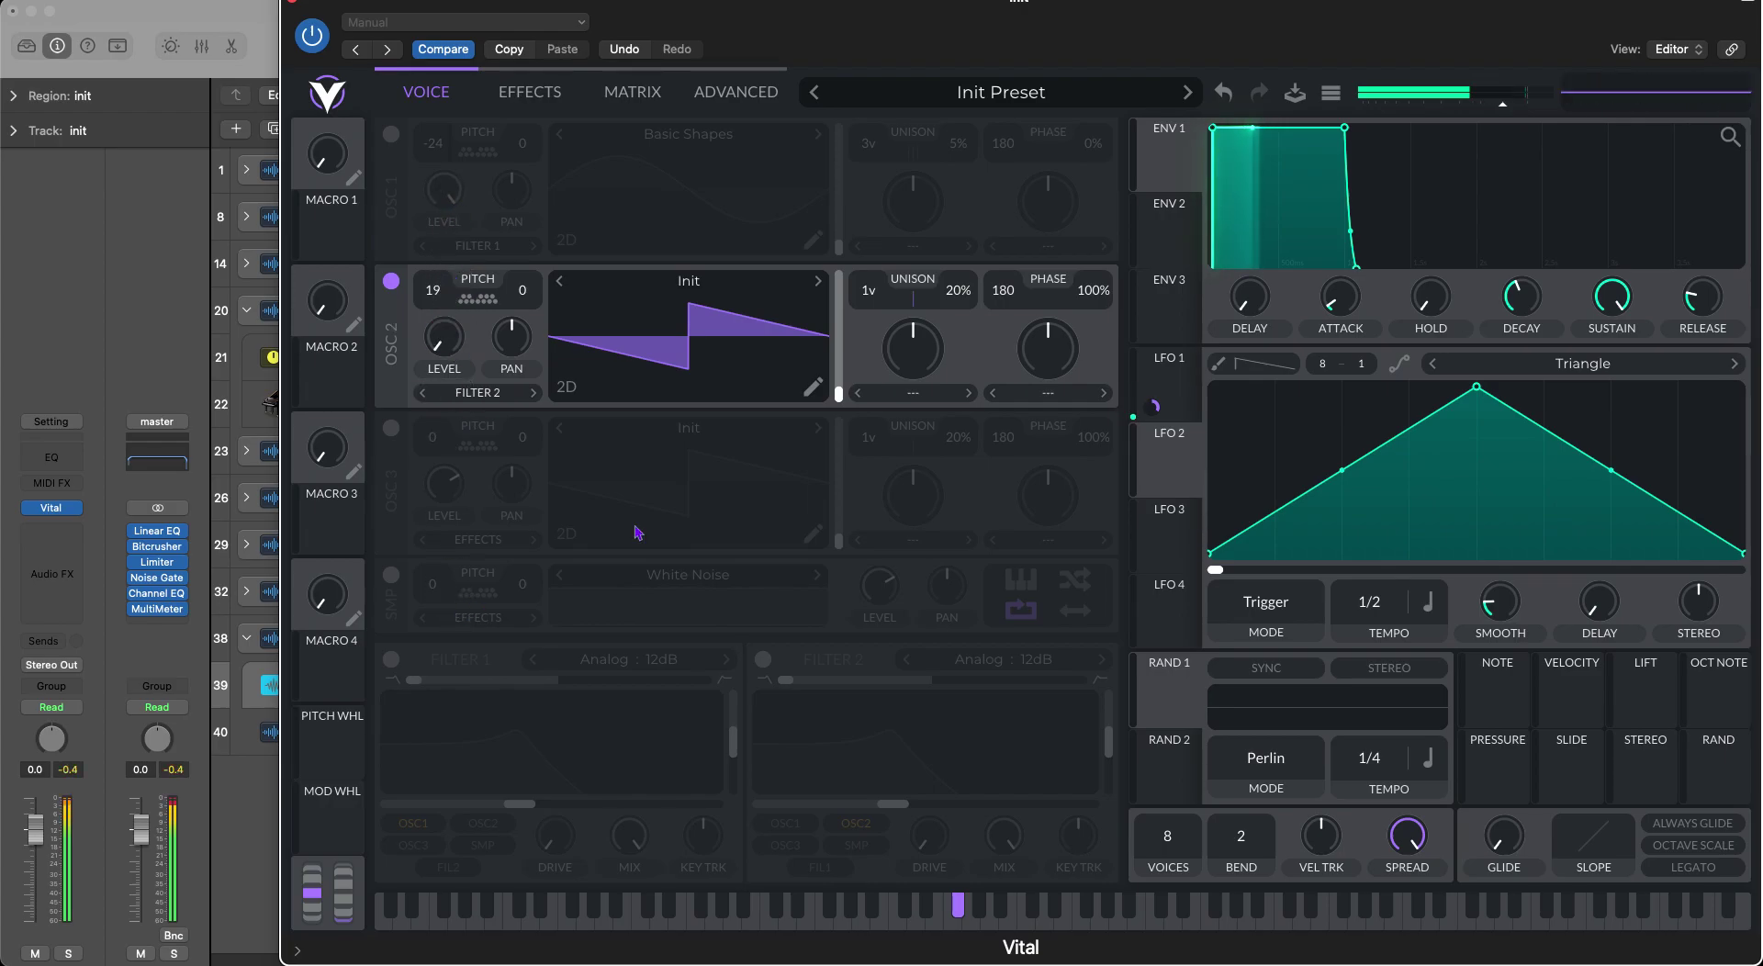
# Reshape LFO 2 to hold at full for the first grid division, drop to about half, and curve back up to full.
pyautogui.moveTo(1476, 386); pyautogui.dragTo(1267, 473)
pyautogui.doubleClick(1283, 400)
pyautogui.doubleClick(1291, 399)
pyautogui.moveTo(1740, 554); pyautogui.dragTo(1728, 342)
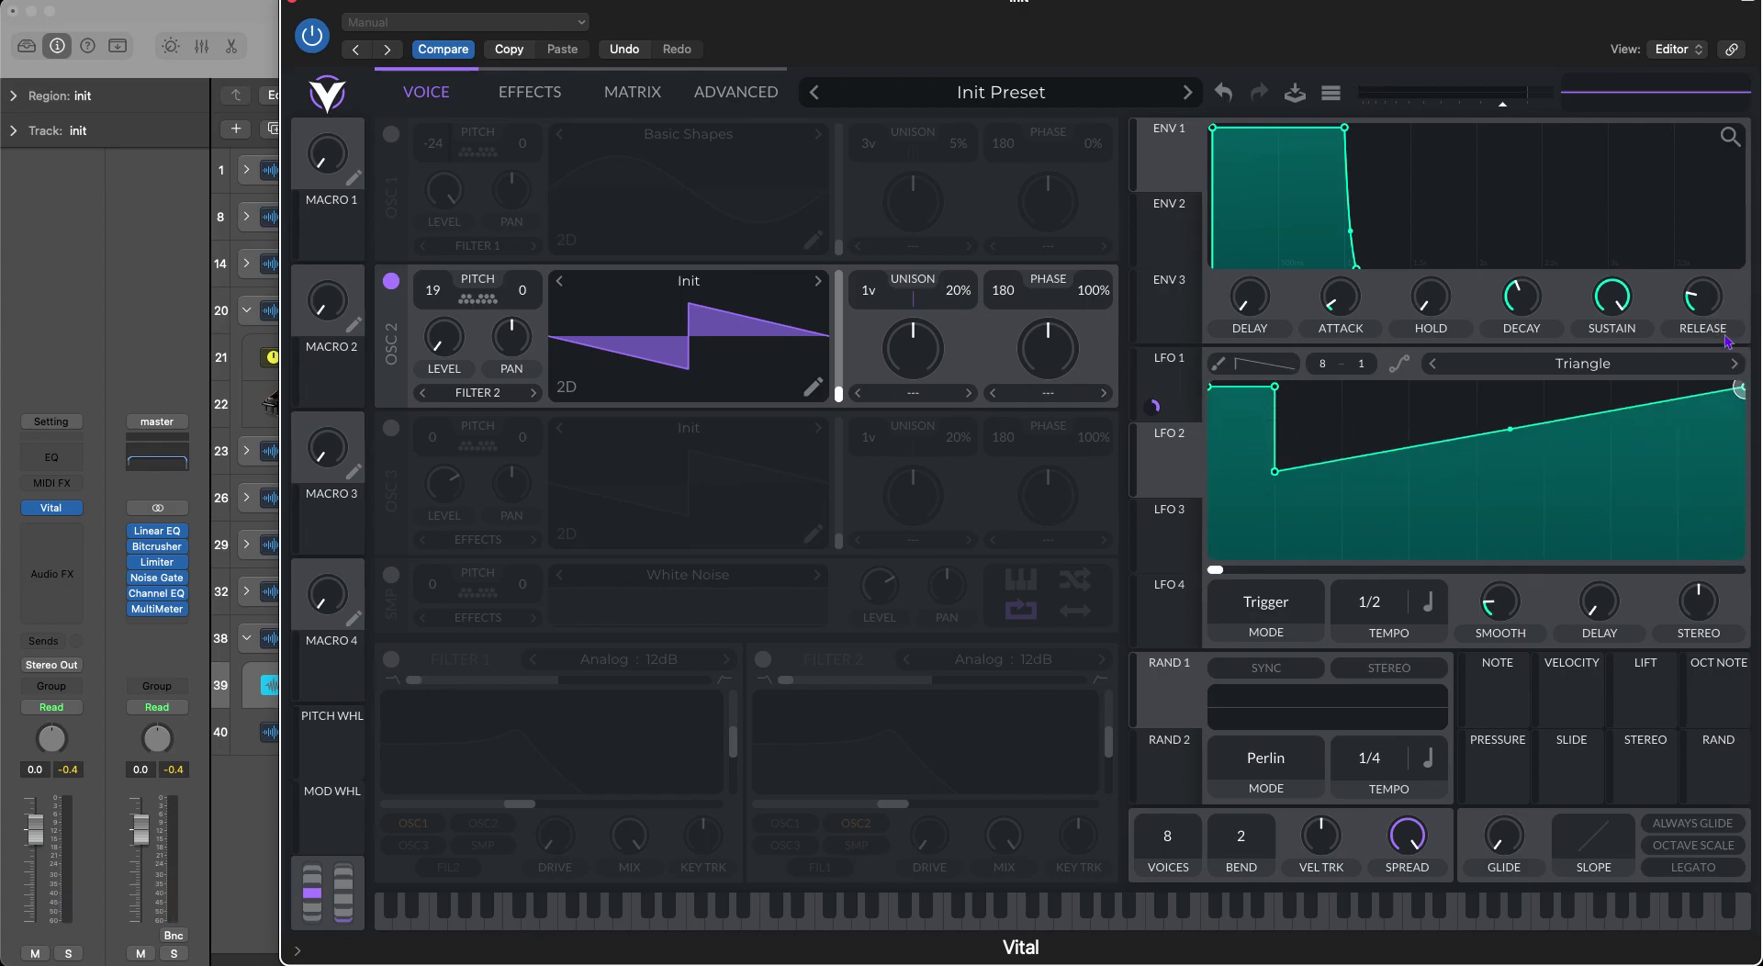
pyautogui.moveTo(1525, 440); pyautogui.dragTo(1539, 567)
# Assign LFO 2 to oscillator 2's level and set it to Envelope mode with a 1/4 tempo.
pyautogui.moveTo(1164, 455)
pyautogui.mouseDown()
pyautogui.moveTo(806, 335)
pyautogui.moveTo(444, 341)
pyautogui.mouseUp()
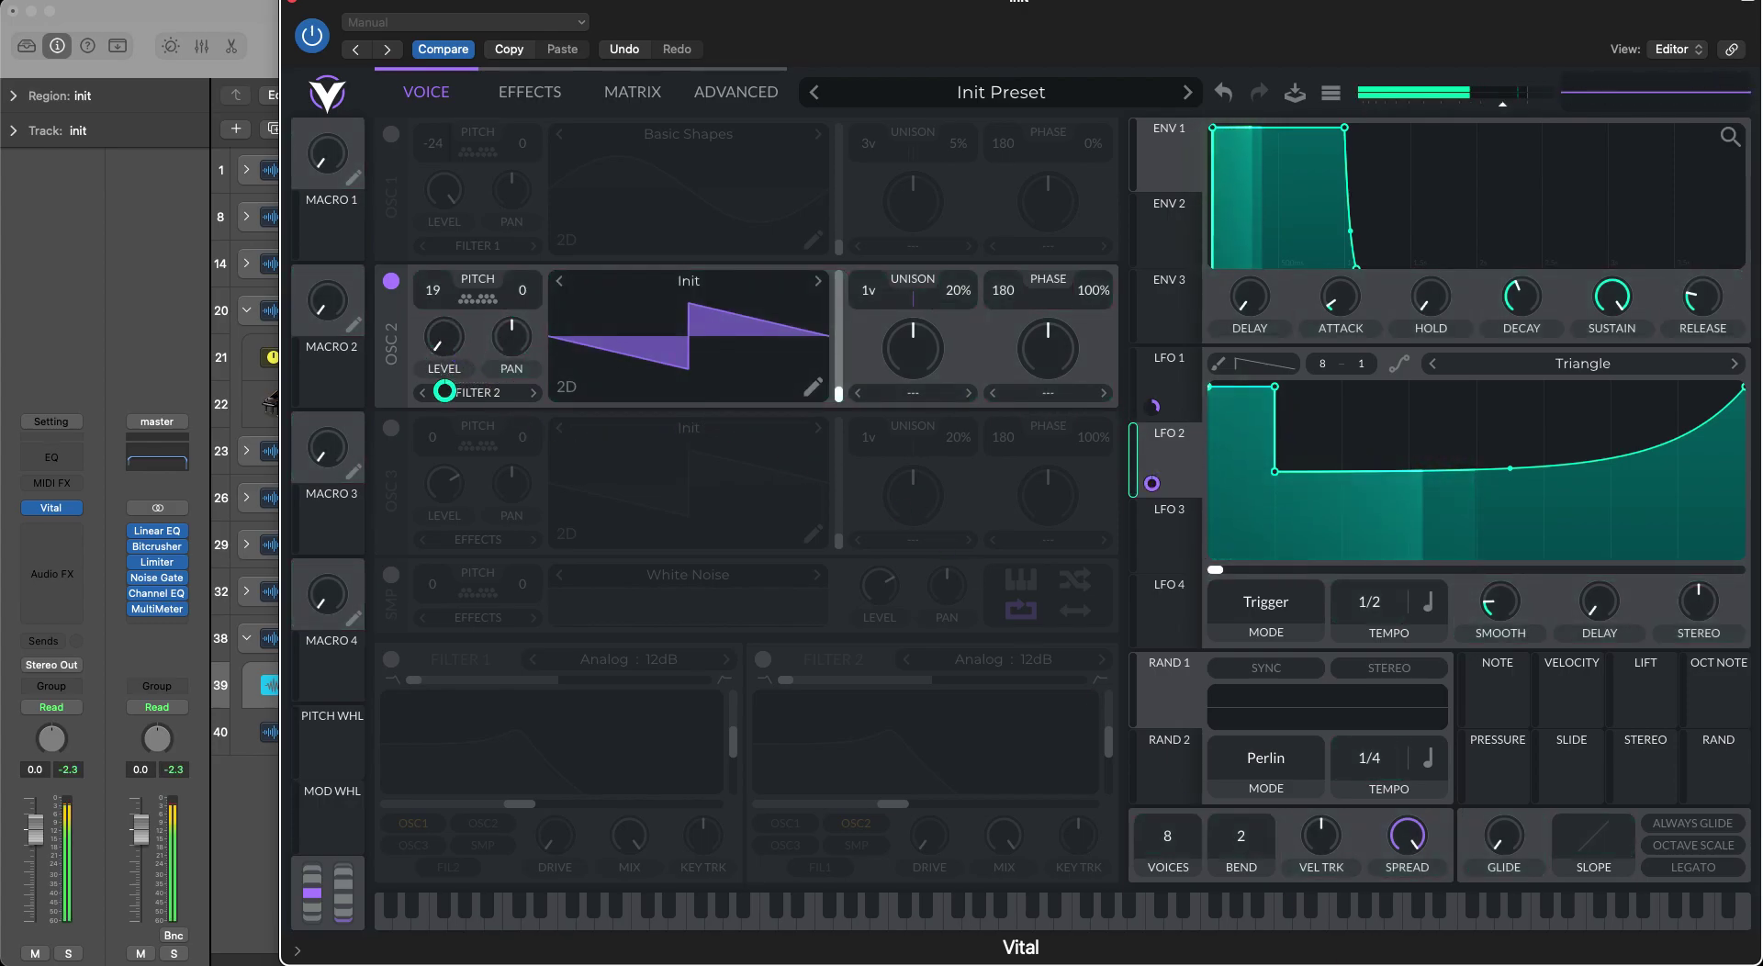
pyautogui.rightClick(1407, 835)
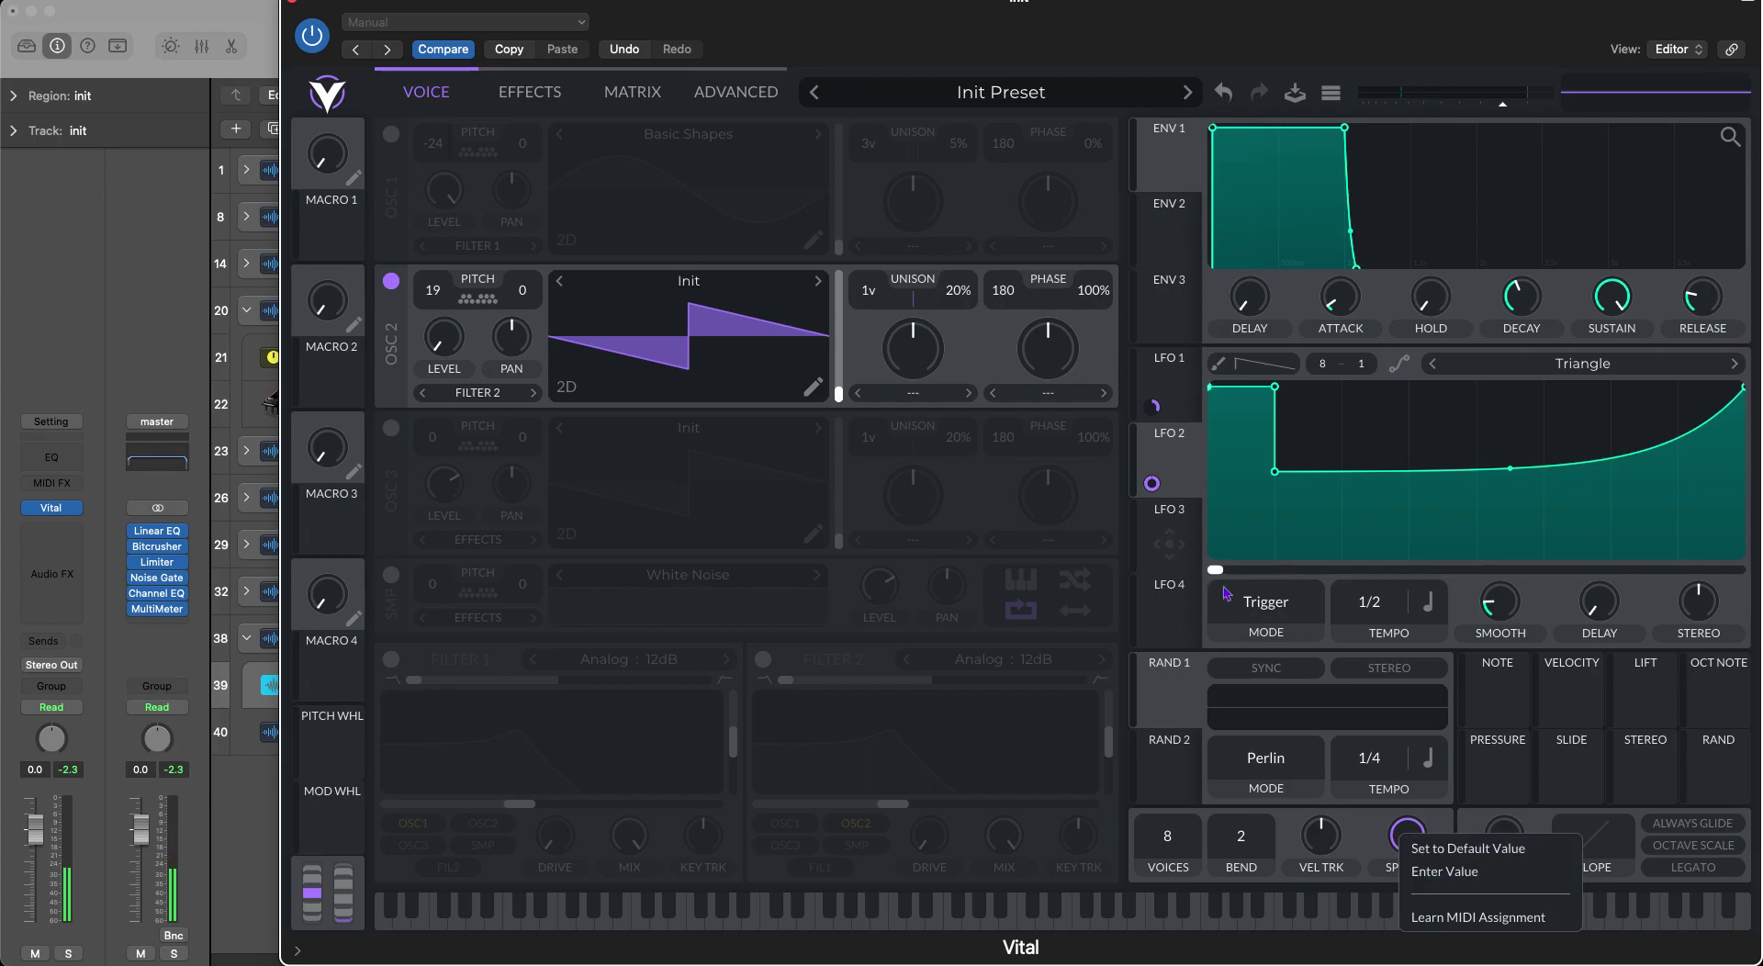
pyautogui.click(1265, 601)
pyautogui.click(1249, 683)
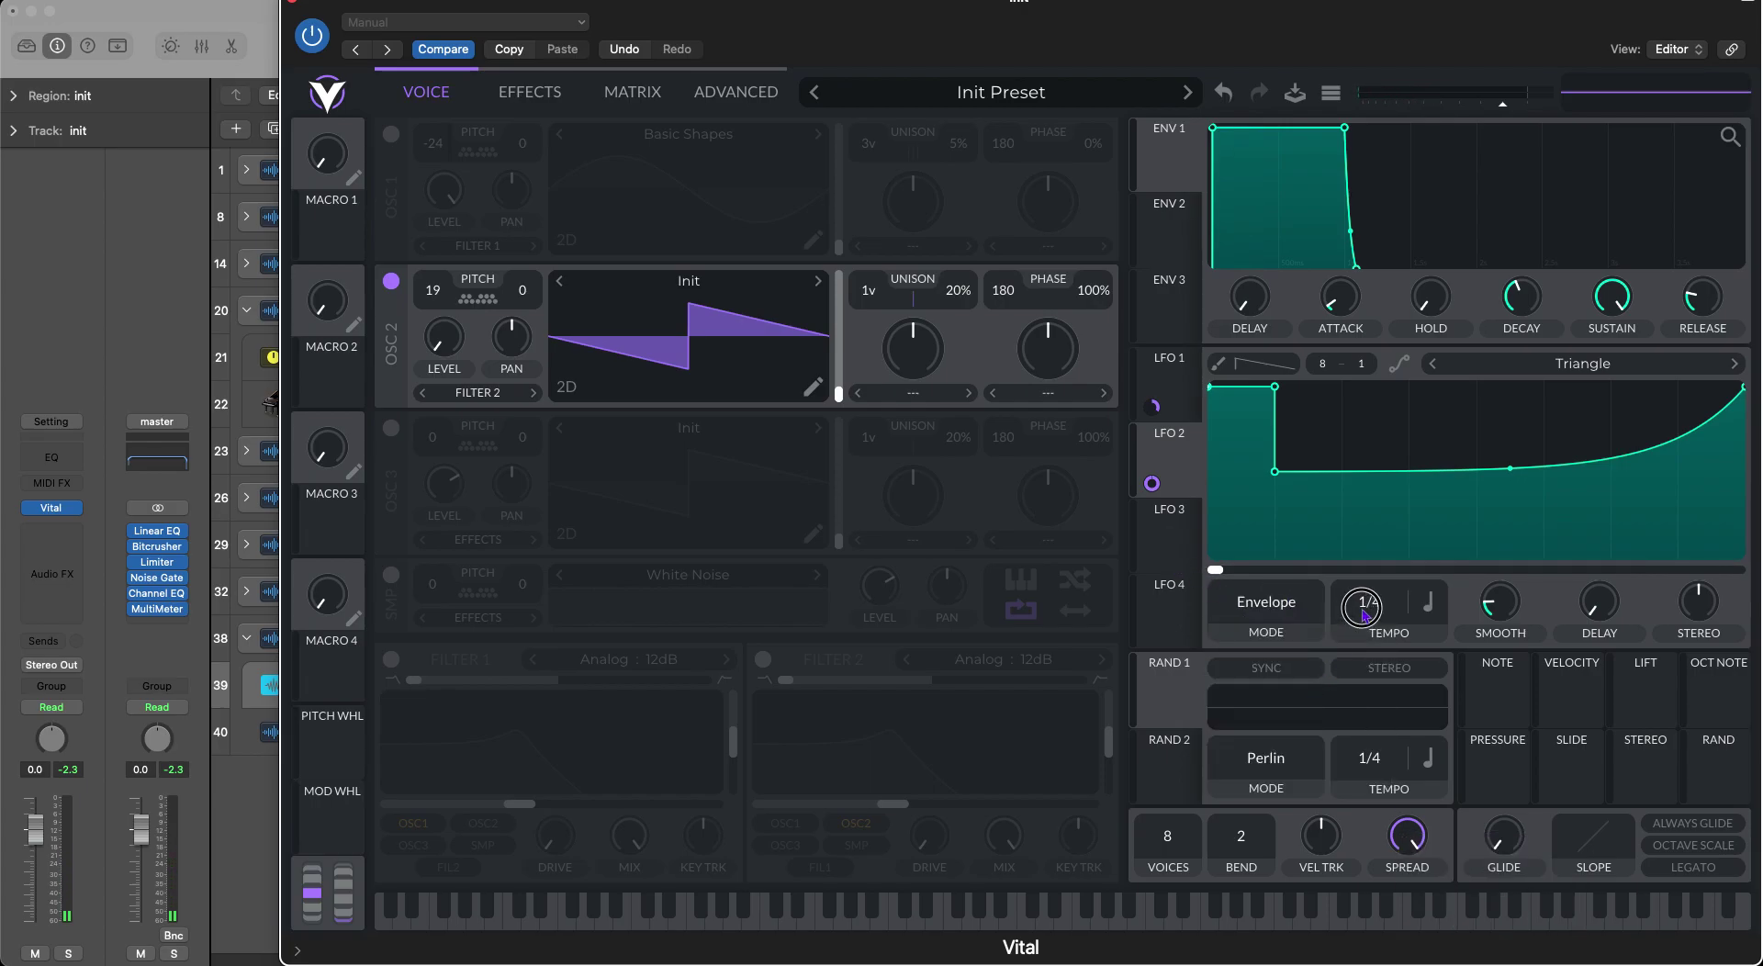
pyautogui.press('space')
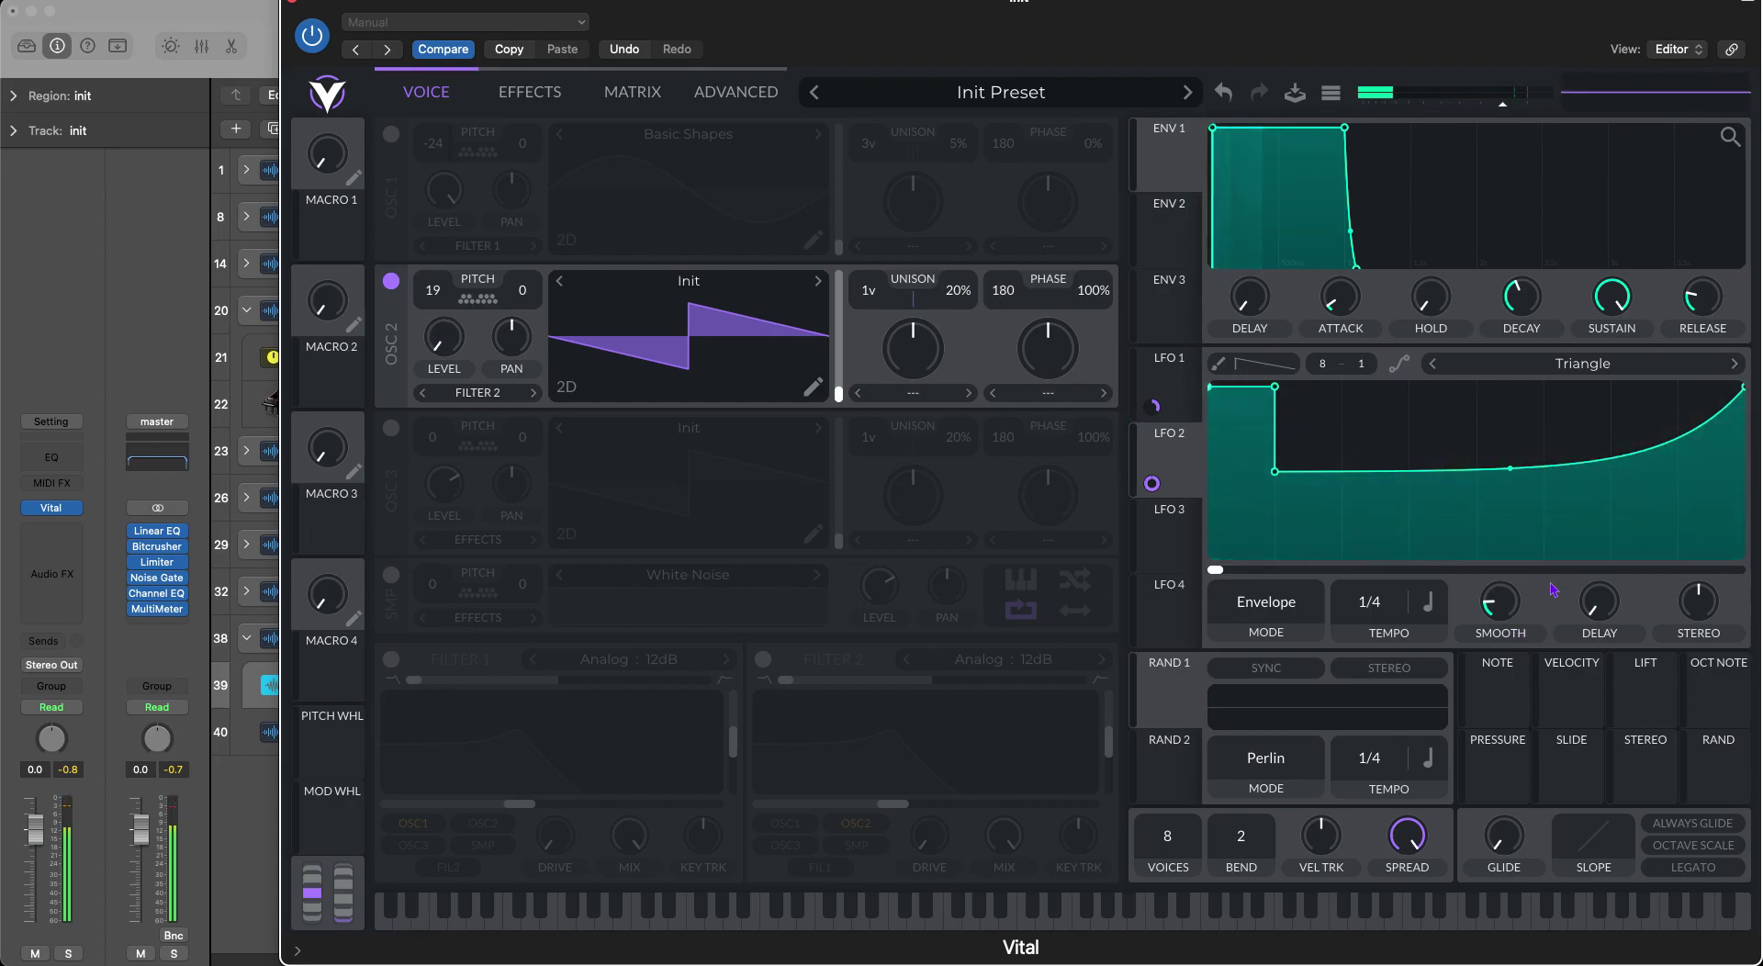
# Reduce the voice Spread to the middle of its range, turn oscillator 1 back on and close the synth window.
pyautogui.rightClick(1427, 842)
pyautogui.click(1469, 776)
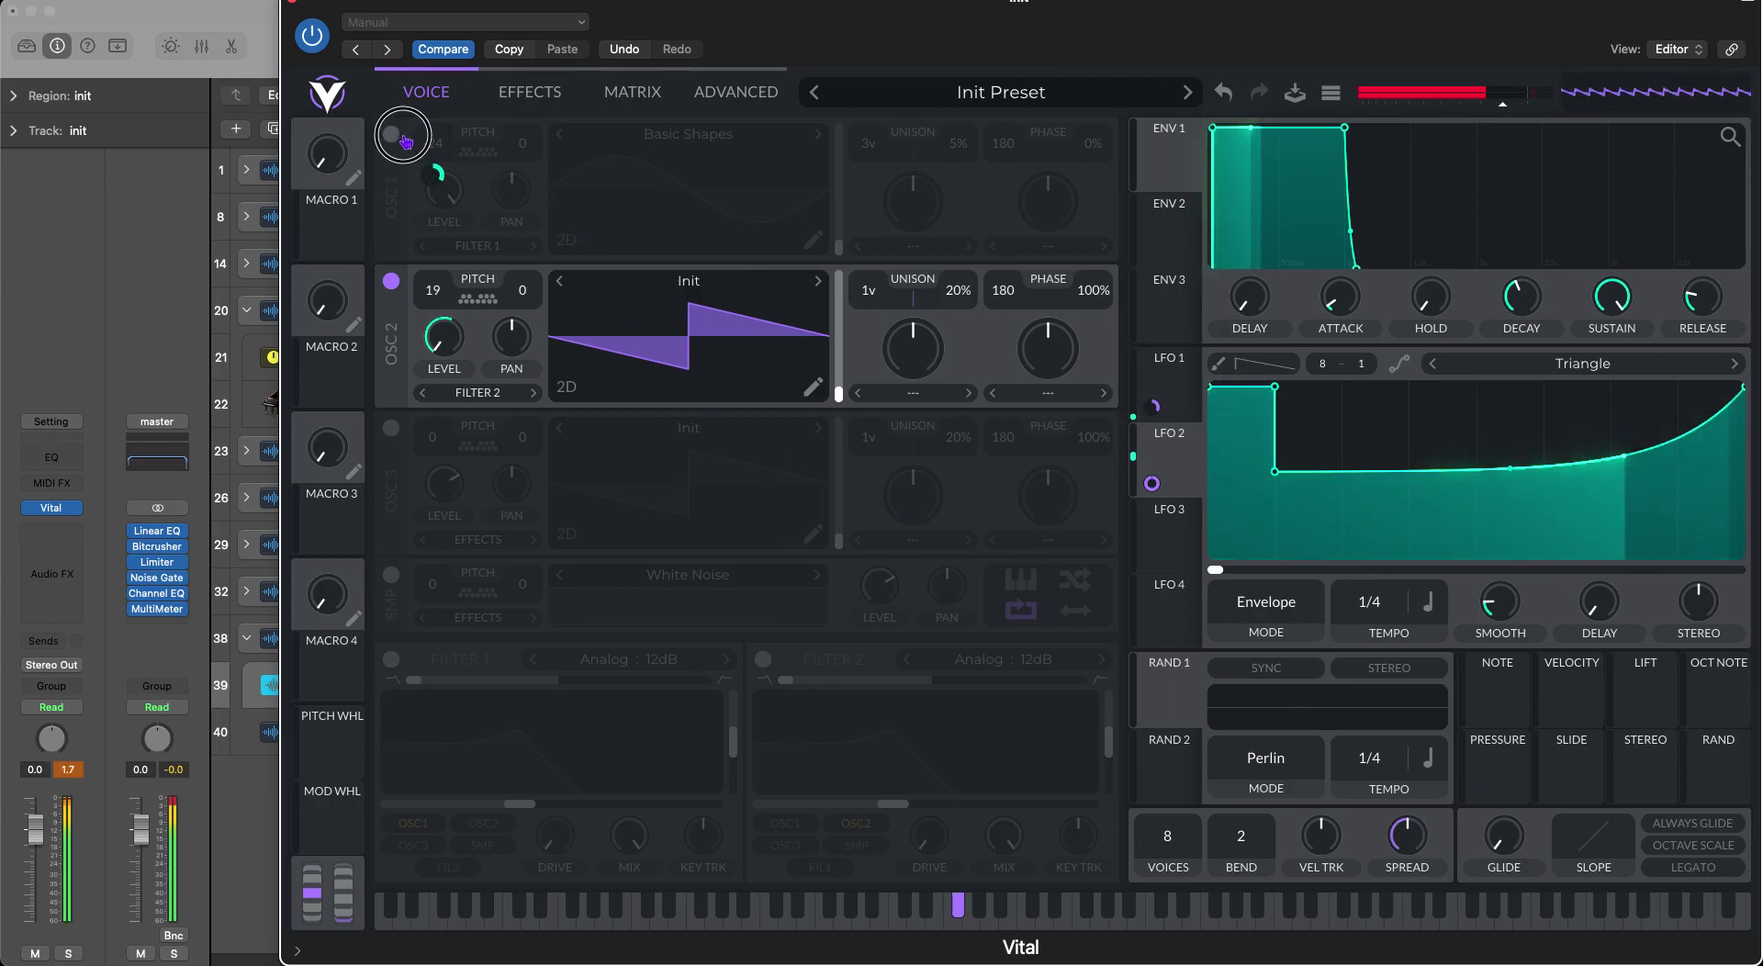
pyautogui.click(392, 135)
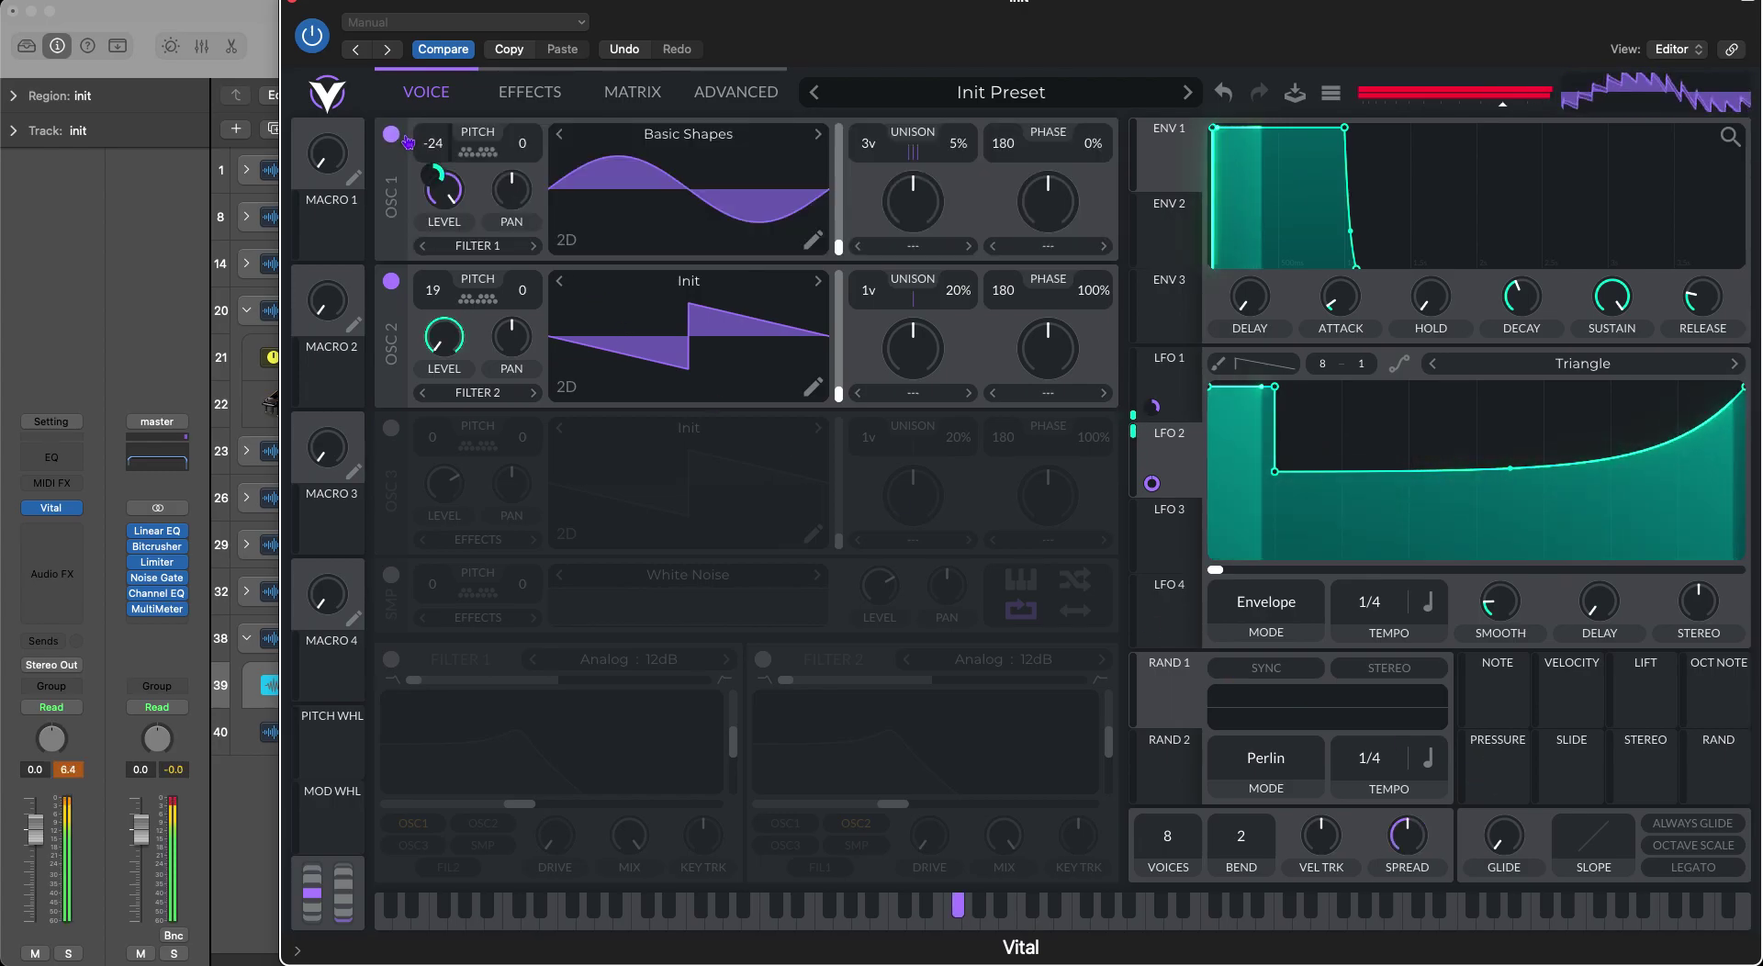
pyautogui.click(280, 0)
pyautogui.click(184, 57)
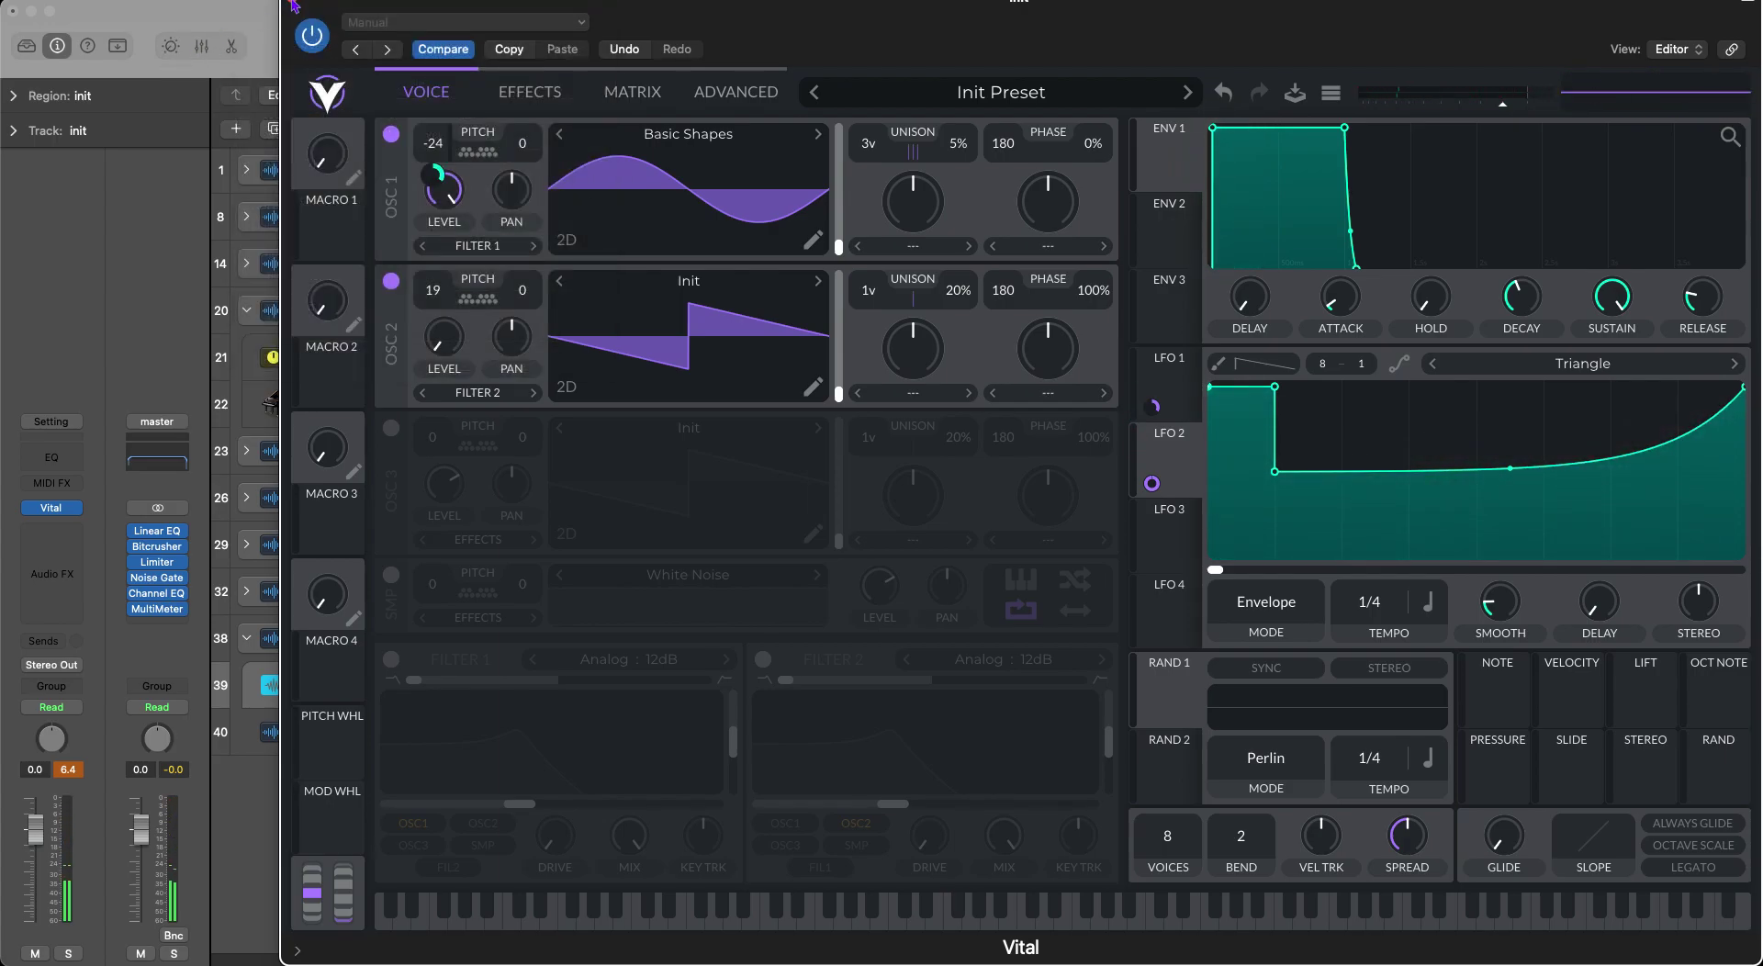
pyautogui.click(292, 4)
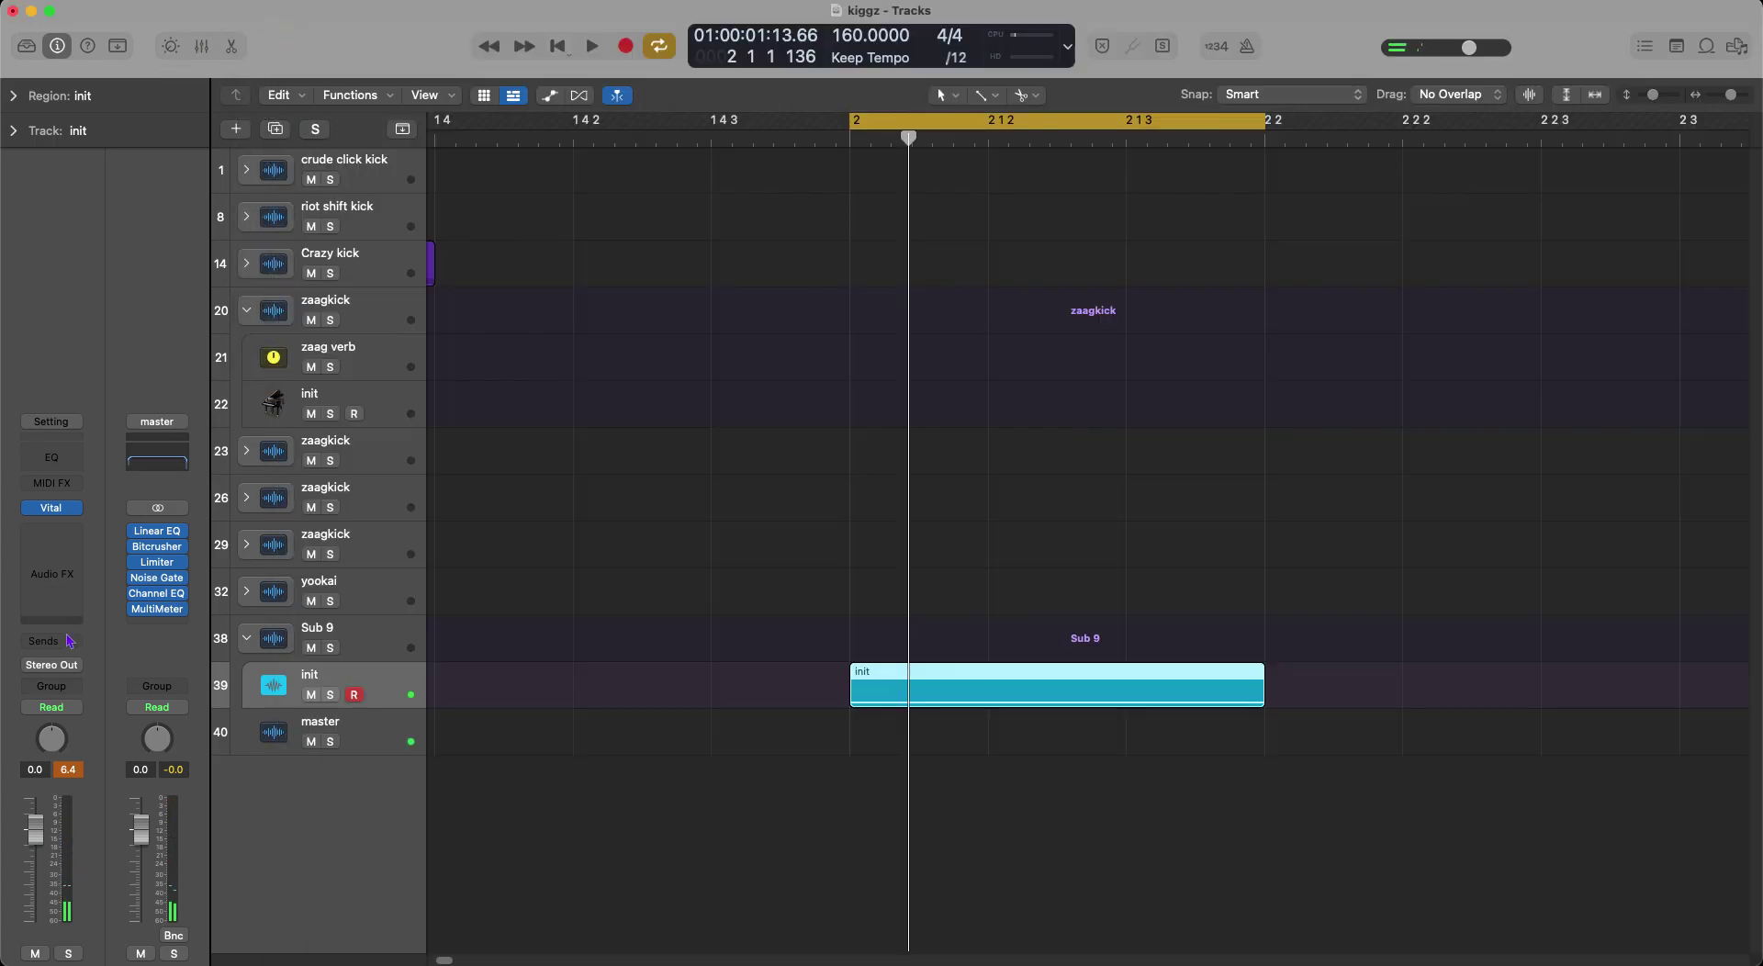
# Add a Channel EQ to the init track, boosting 46.8 Hz by 8.1 dB and 525 Hz by 10.7 dB with Q 1.40.
pyautogui.click(57, 456)
pyautogui.press('space')
pyautogui.moveTo(720, 421); pyautogui.dragTo(655, 417)
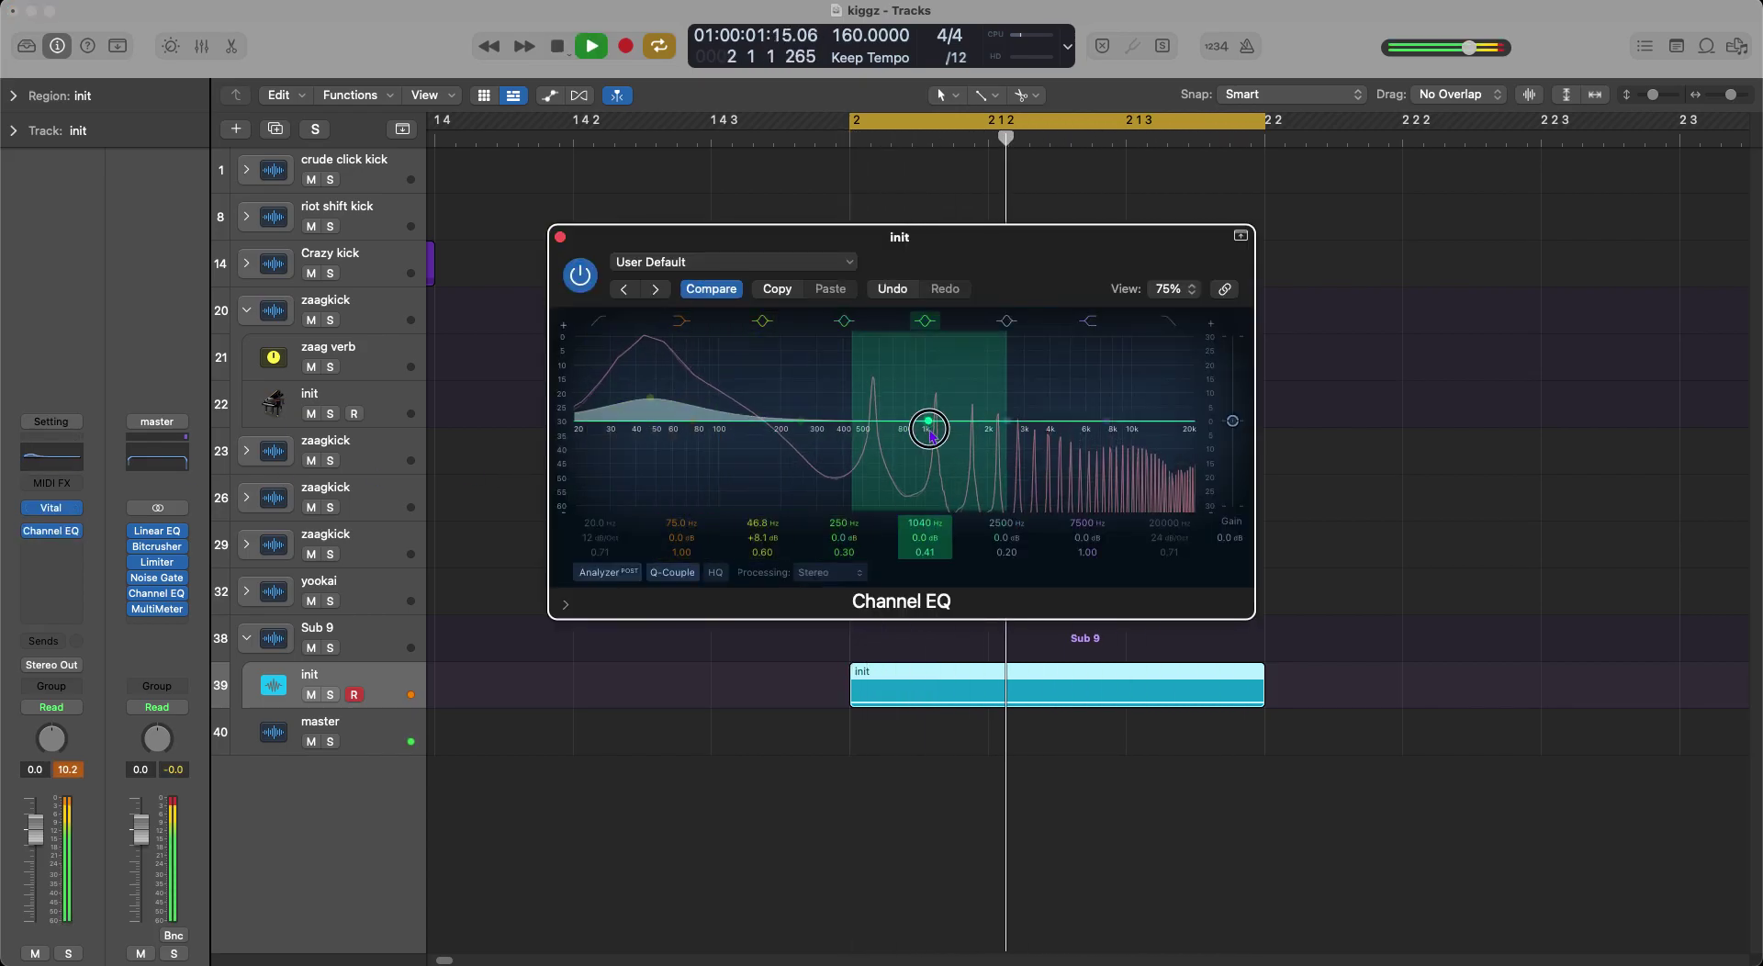
pyautogui.moveTo(930, 435); pyautogui.dragTo(869, 407)
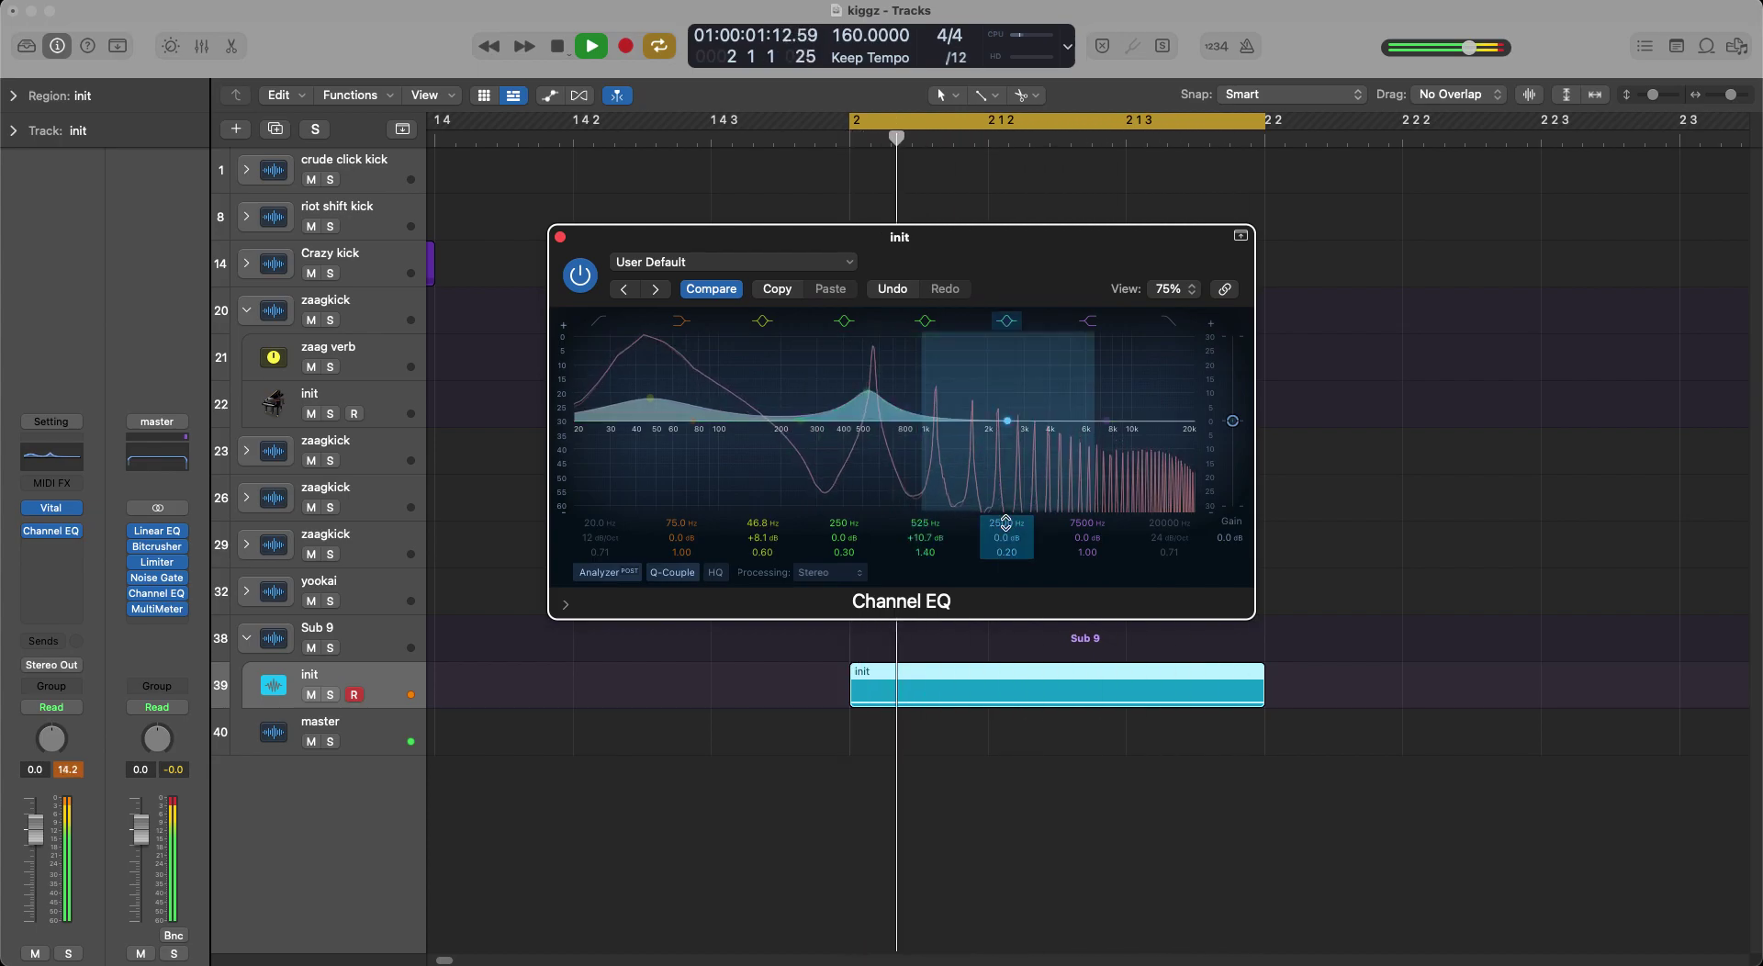
# Boost 1110 Hz by about 8 dB with Q 0.67 and change the 525 Hz band to 555 Hz, +13.0 dB.
pyautogui.moveTo(1016, 478); pyautogui.dragTo(946, 450)
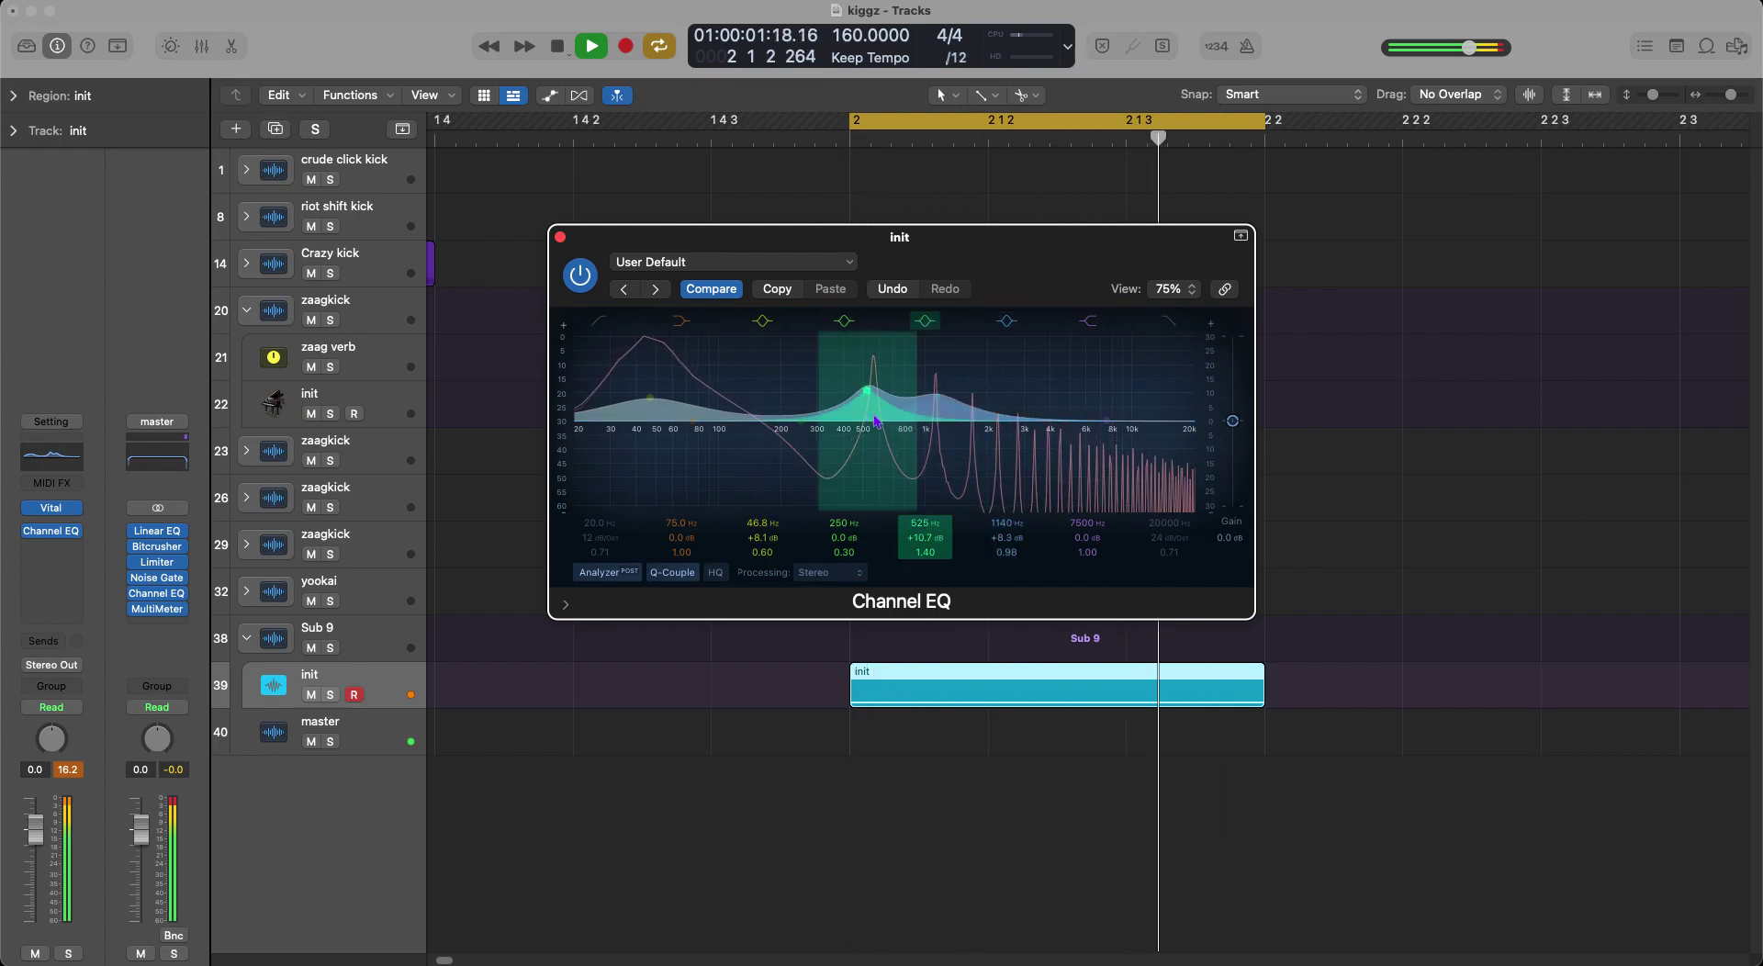
pyautogui.moveTo(937, 408); pyautogui.dragTo(934, 411)
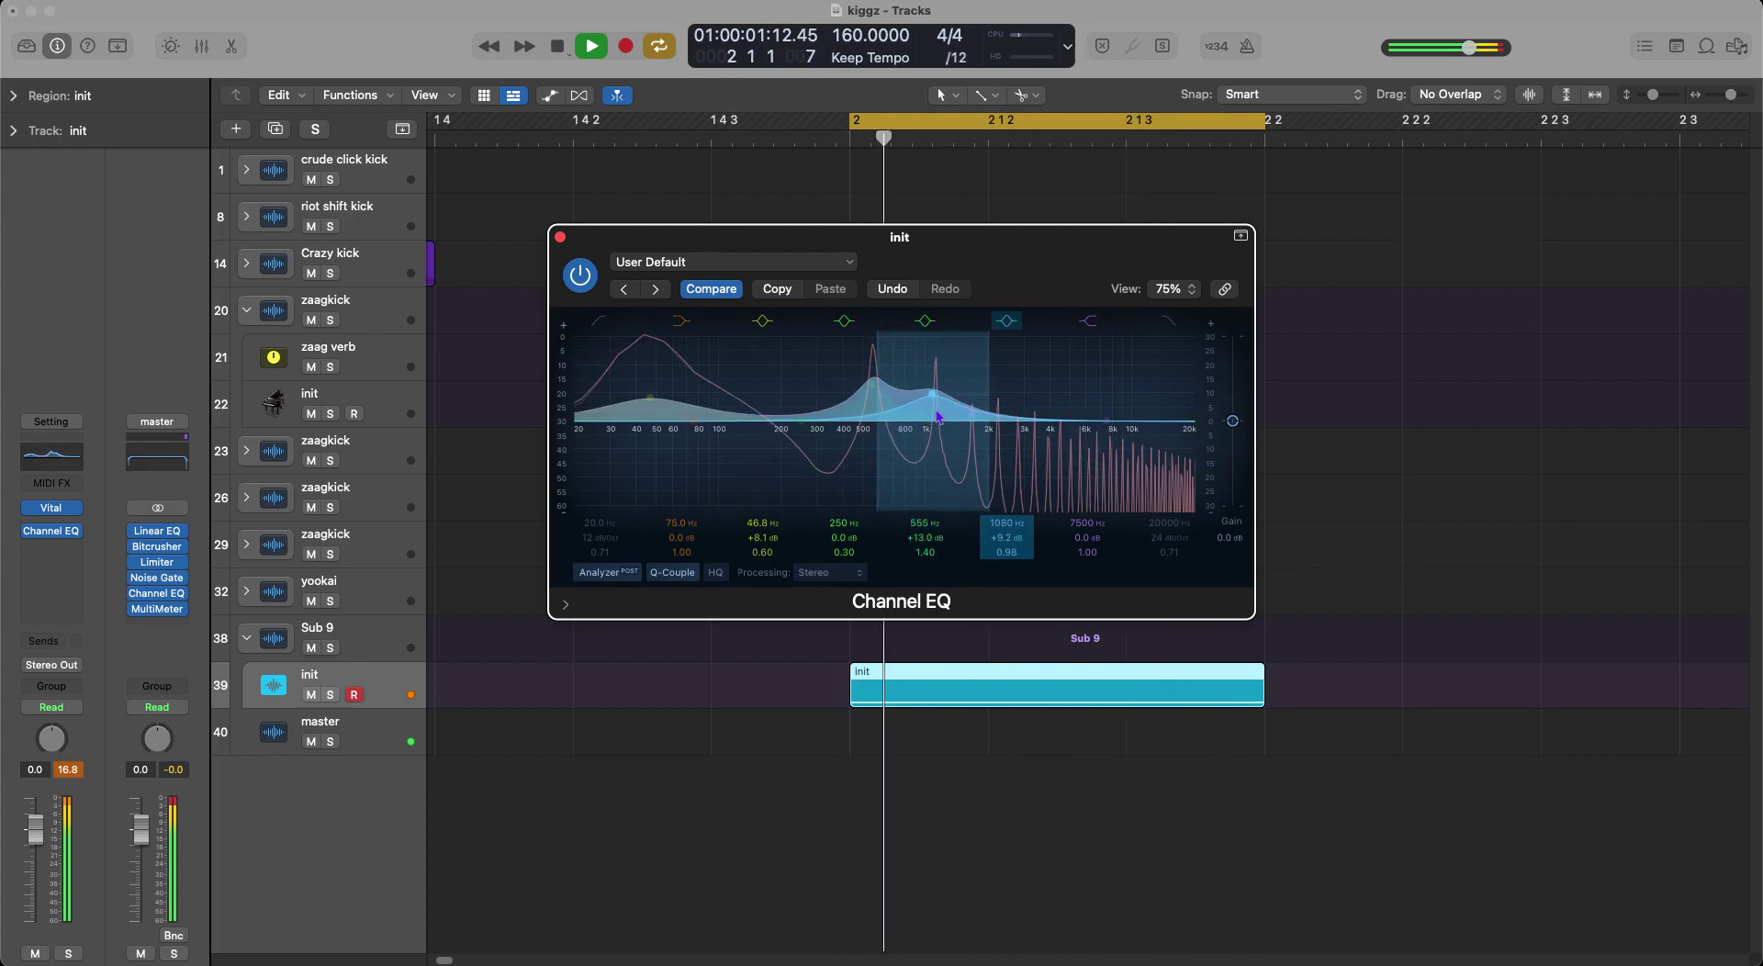
pyautogui.moveTo(1016, 534); pyautogui.dragTo(1016, 550)
pyautogui.moveTo(960, 424); pyautogui.dragTo(958, 425)
pyautogui.press('space')
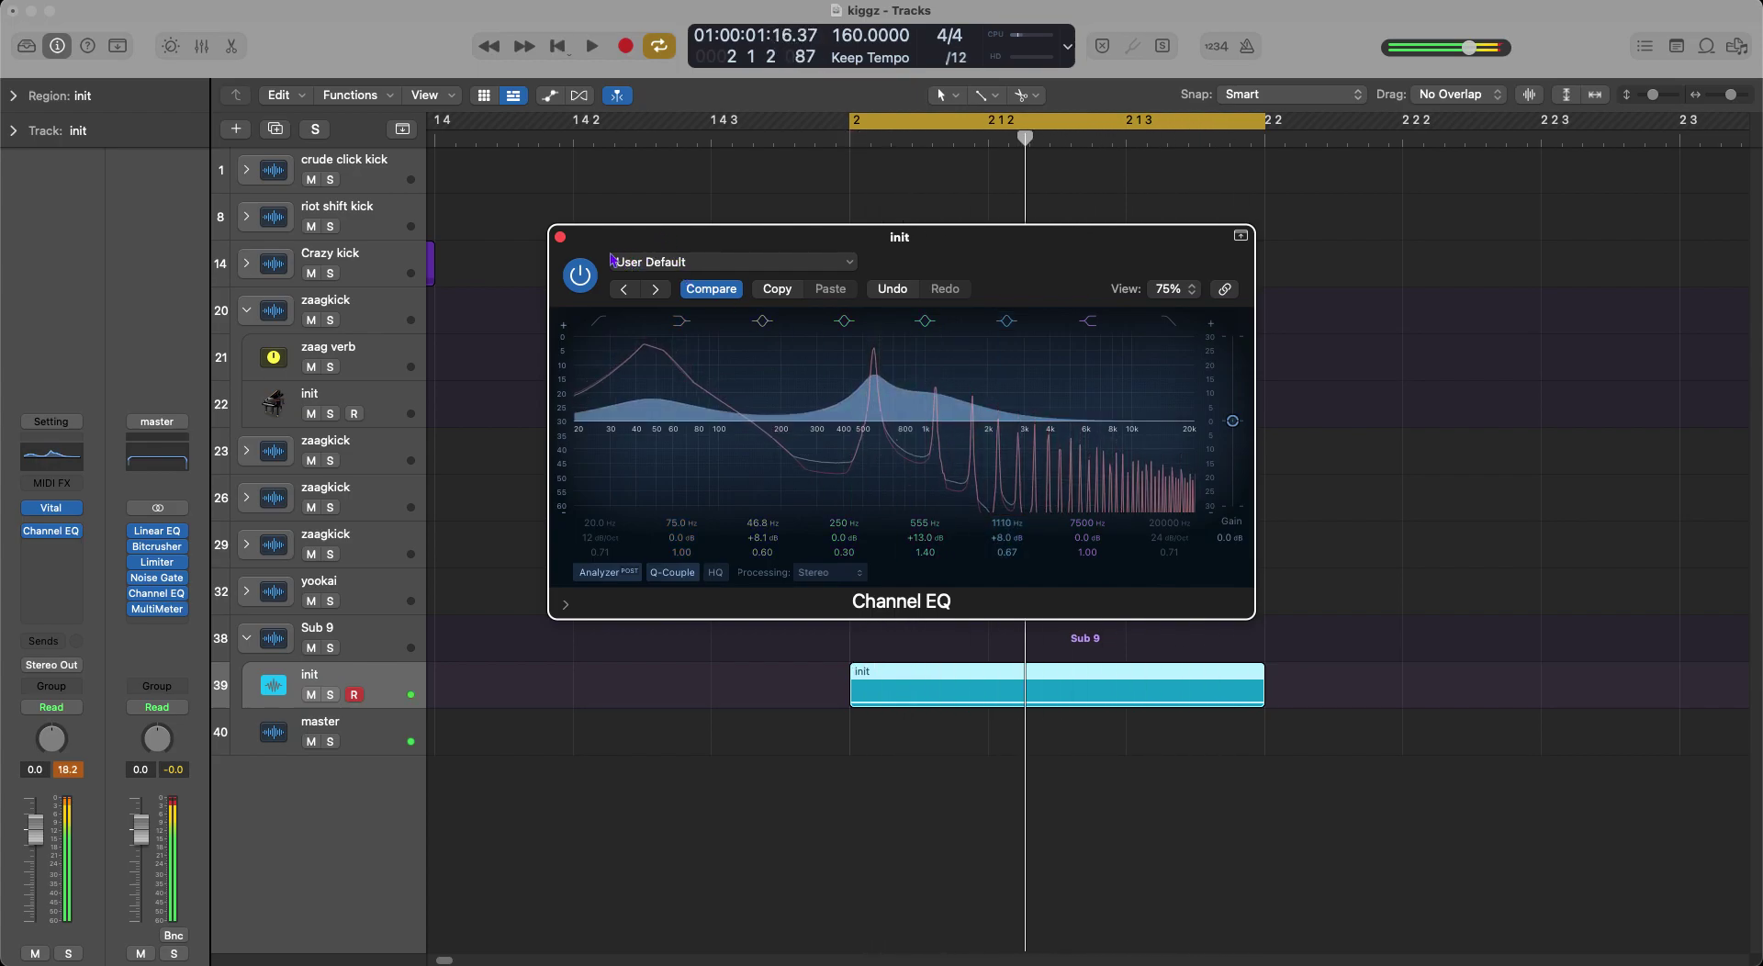
pyautogui.click(560, 236)
# Insert Distortion II after the EQ, using the Nasty type, Drive at about three o'clock and Tone near maximum.
pyautogui.click(53, 562)
pyautogui.click(53, 544)
pyautogui.click(53, 547)
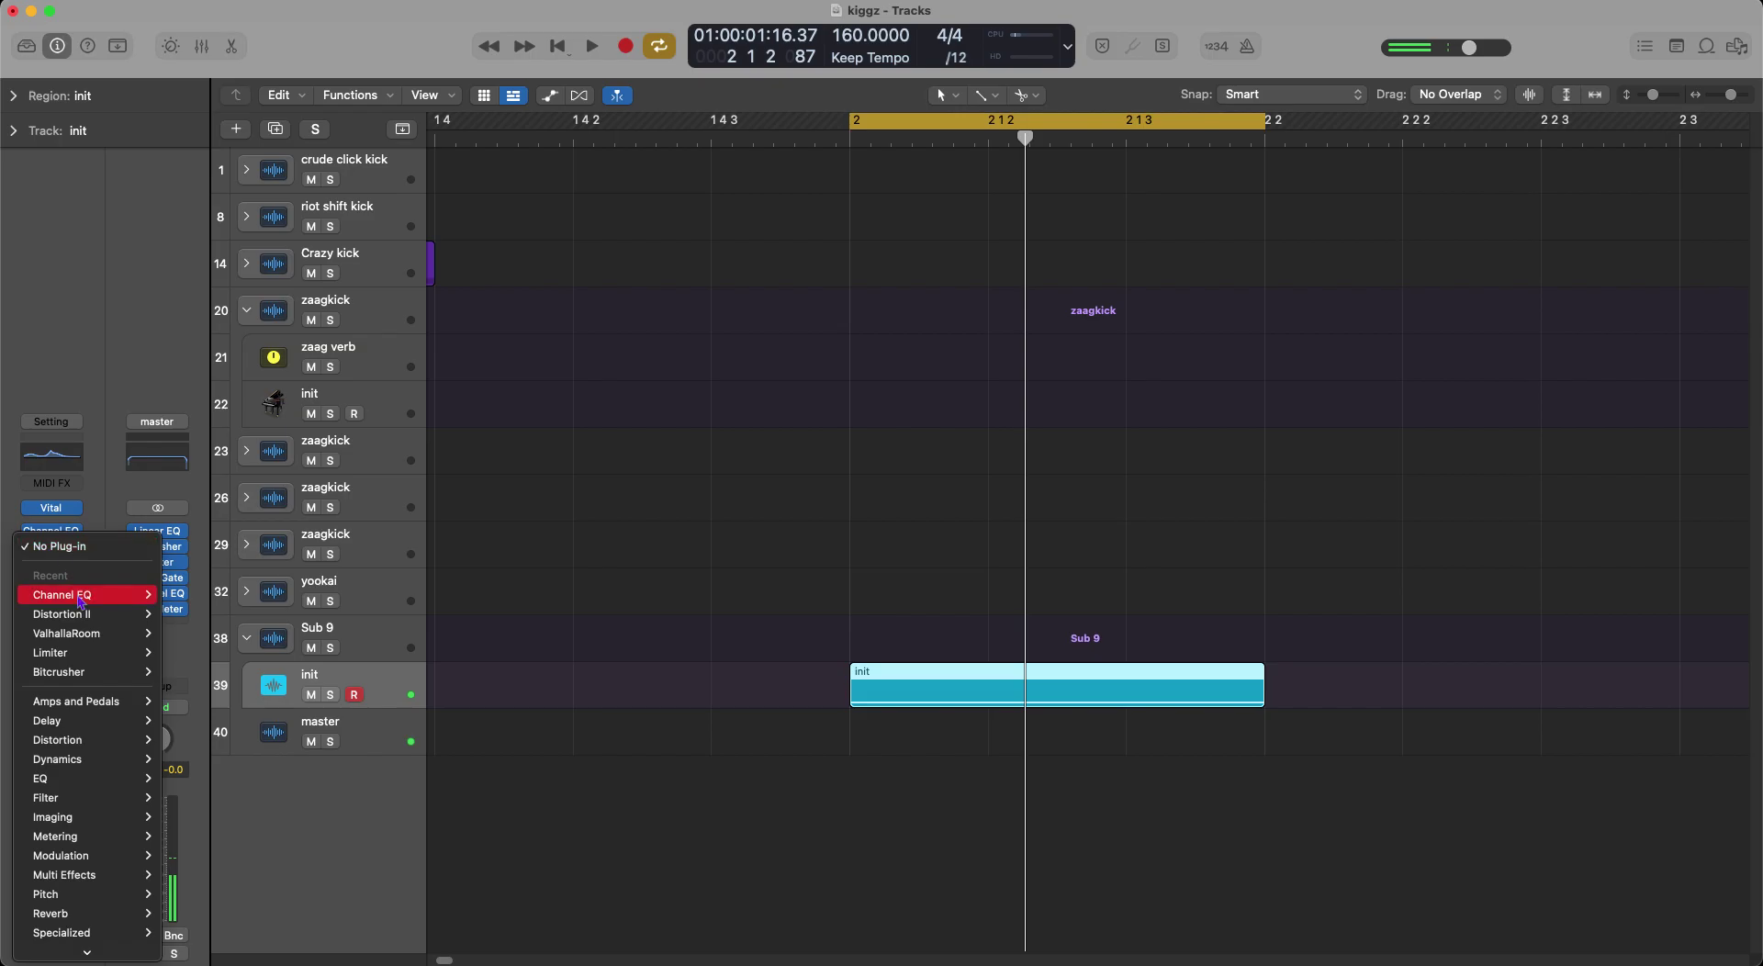
pyautogui.click(64, 613)
pyautogui.press('space')
pyautogui.moveTo(771, 464)
pyautogui.mouseDown()
pyautogui.moveTo(747, 465)
pyautogui.moveTo(780, 476)
pyautogui.mouseUp()
pyautogui.moveTo(887, 432); pyautogui.dragTo(823, 292)
pyautogui.moveTo(791, 435); pyautogui.dragTo(784, 462)
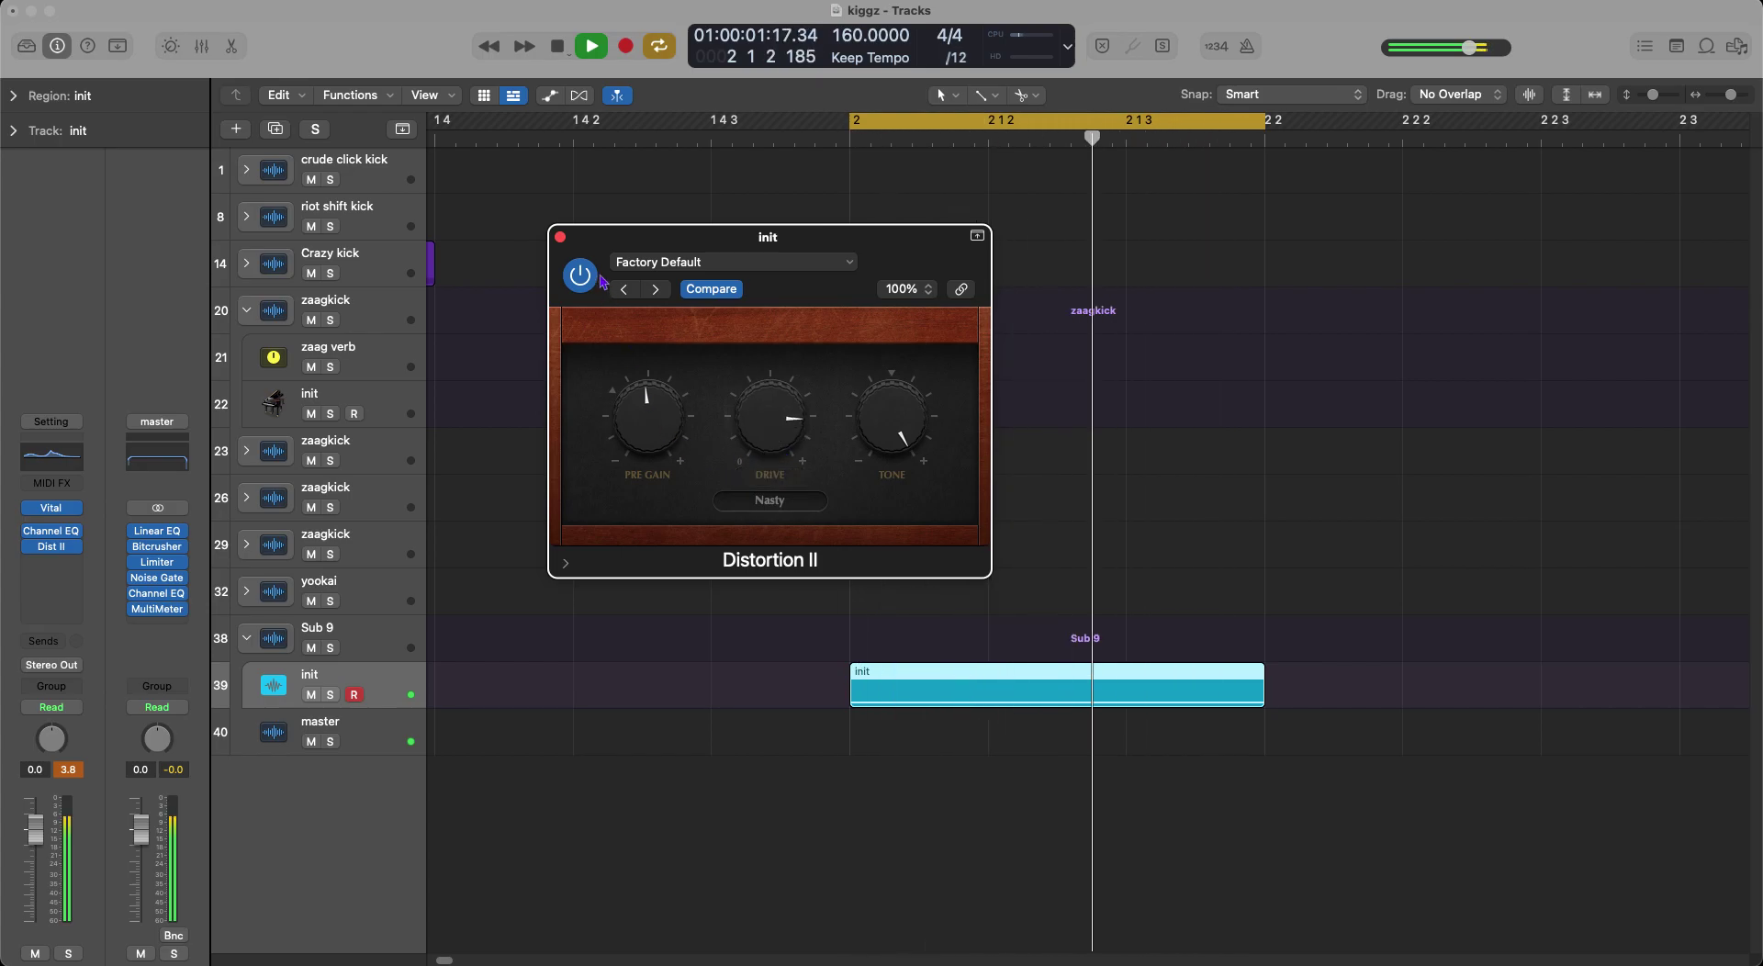
pyautogui.click(560, 237)
pyautogui.press('space')
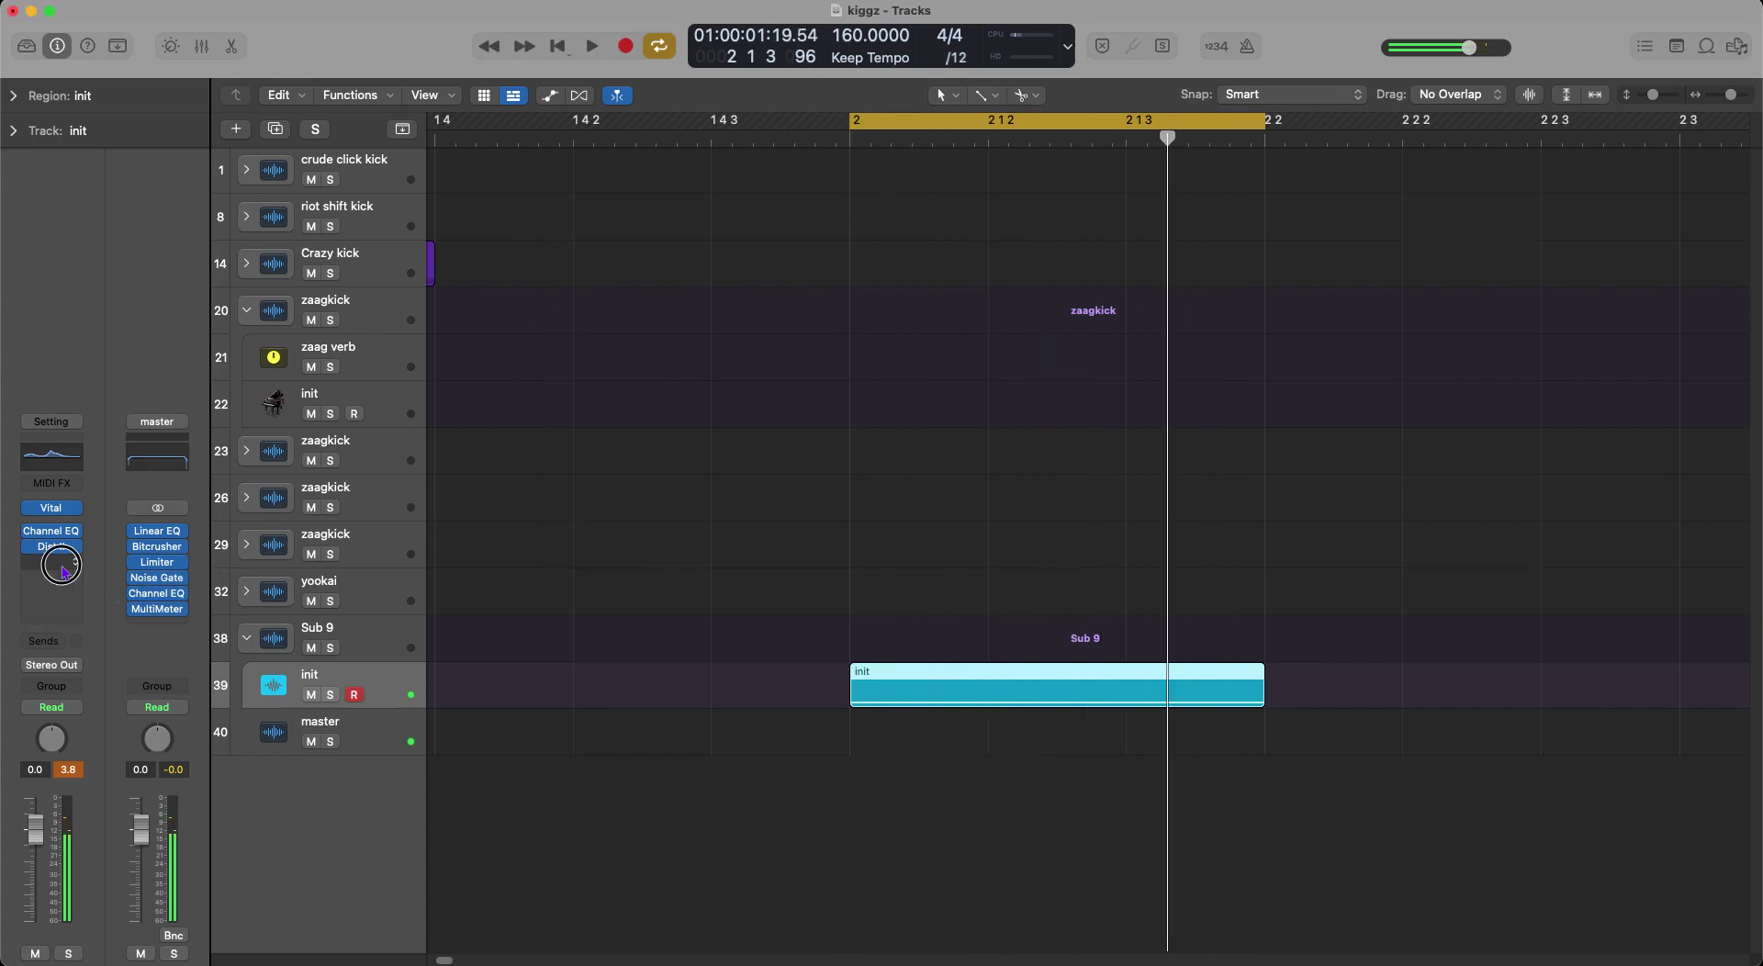
# Add a second Channel EQ after the distortion, with a low shelf of +8.8 dB at 73 Hz and a high shelf of +10.1 dB at 7300 Hz.
pyautogui.click(61, 565)
pyautogui.click(99, 628)
pyautogui.press('space')
pyautogui.moveTo(661, 459); pyautogui.dragTo(677, 425)
pyautogui.moveTo(1108, 456); pyautogui.dragTo(1104, 413)
# Boost 530 Hz by 9.0 dB with Q 1.10 and 1090 Hz by about 8 dB with Q 0.54 in the second EQ.
pyautogui.moveTo(914, 459); pyautogui.dragTo(876, 434)
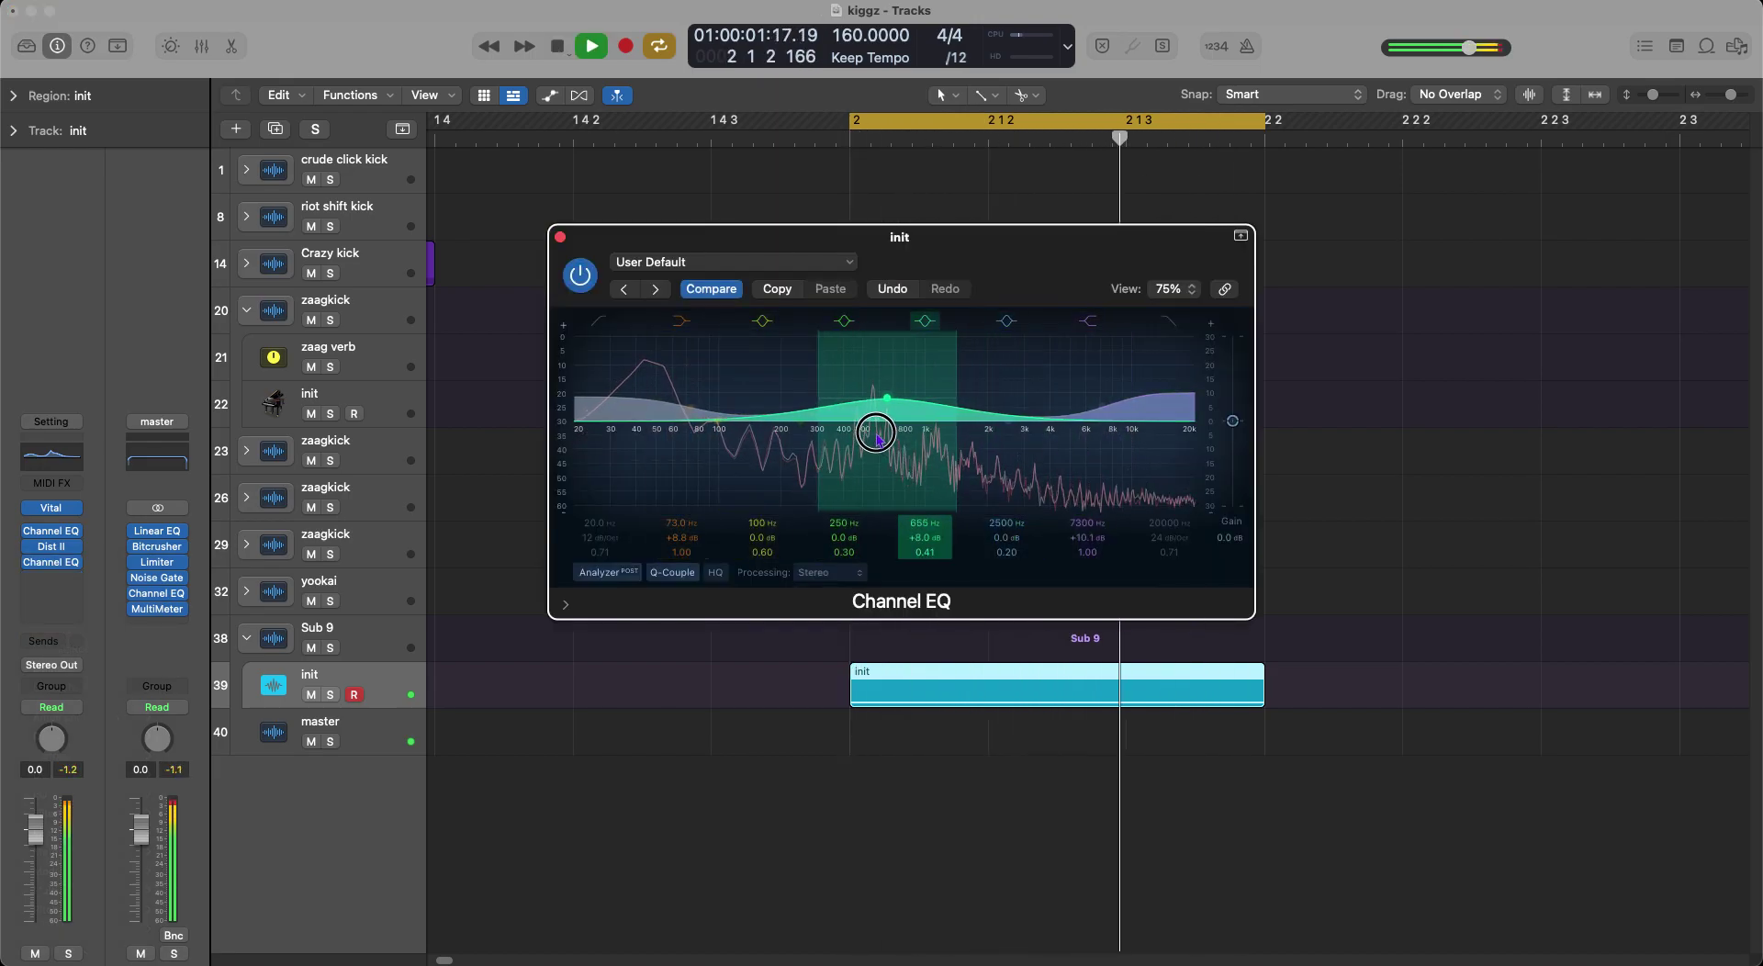
pyautogui.moveTo(991, 452); pyautogui.dragTo(922, 425)
pyautogui.moveTo(1022, 540); pyautogui.dragTo(1022, 527)
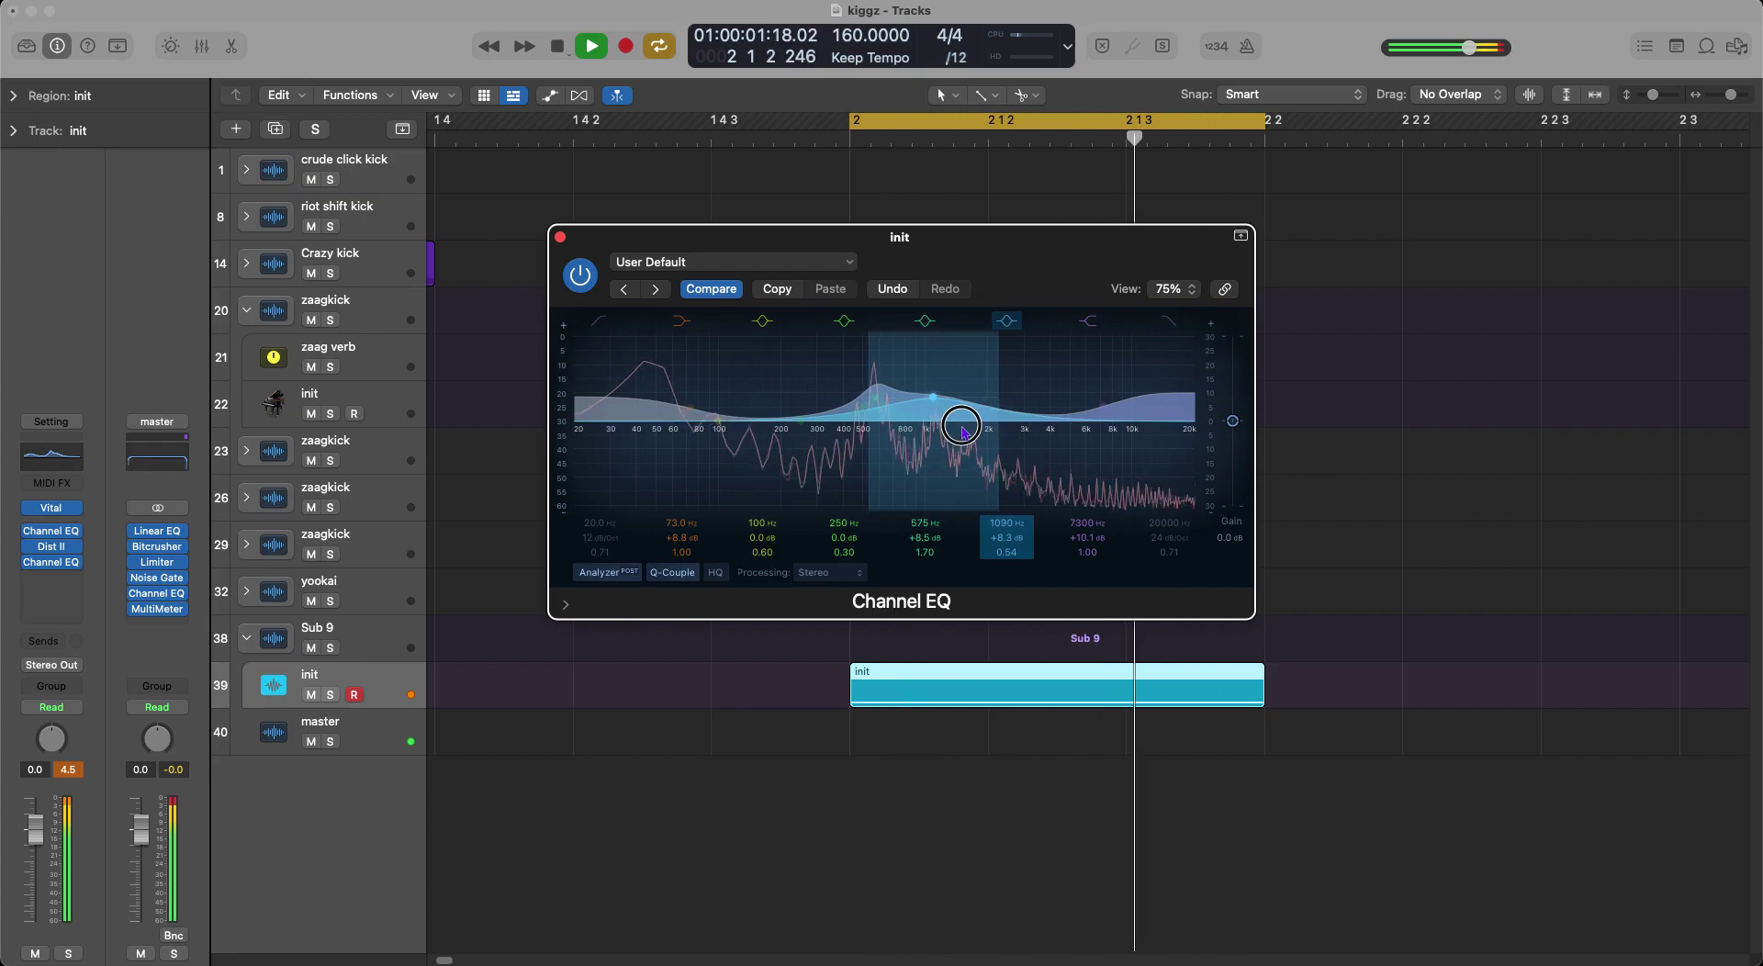
pyautogui.moveTo(878, 400); pyautogui.dragTo(865, 410)
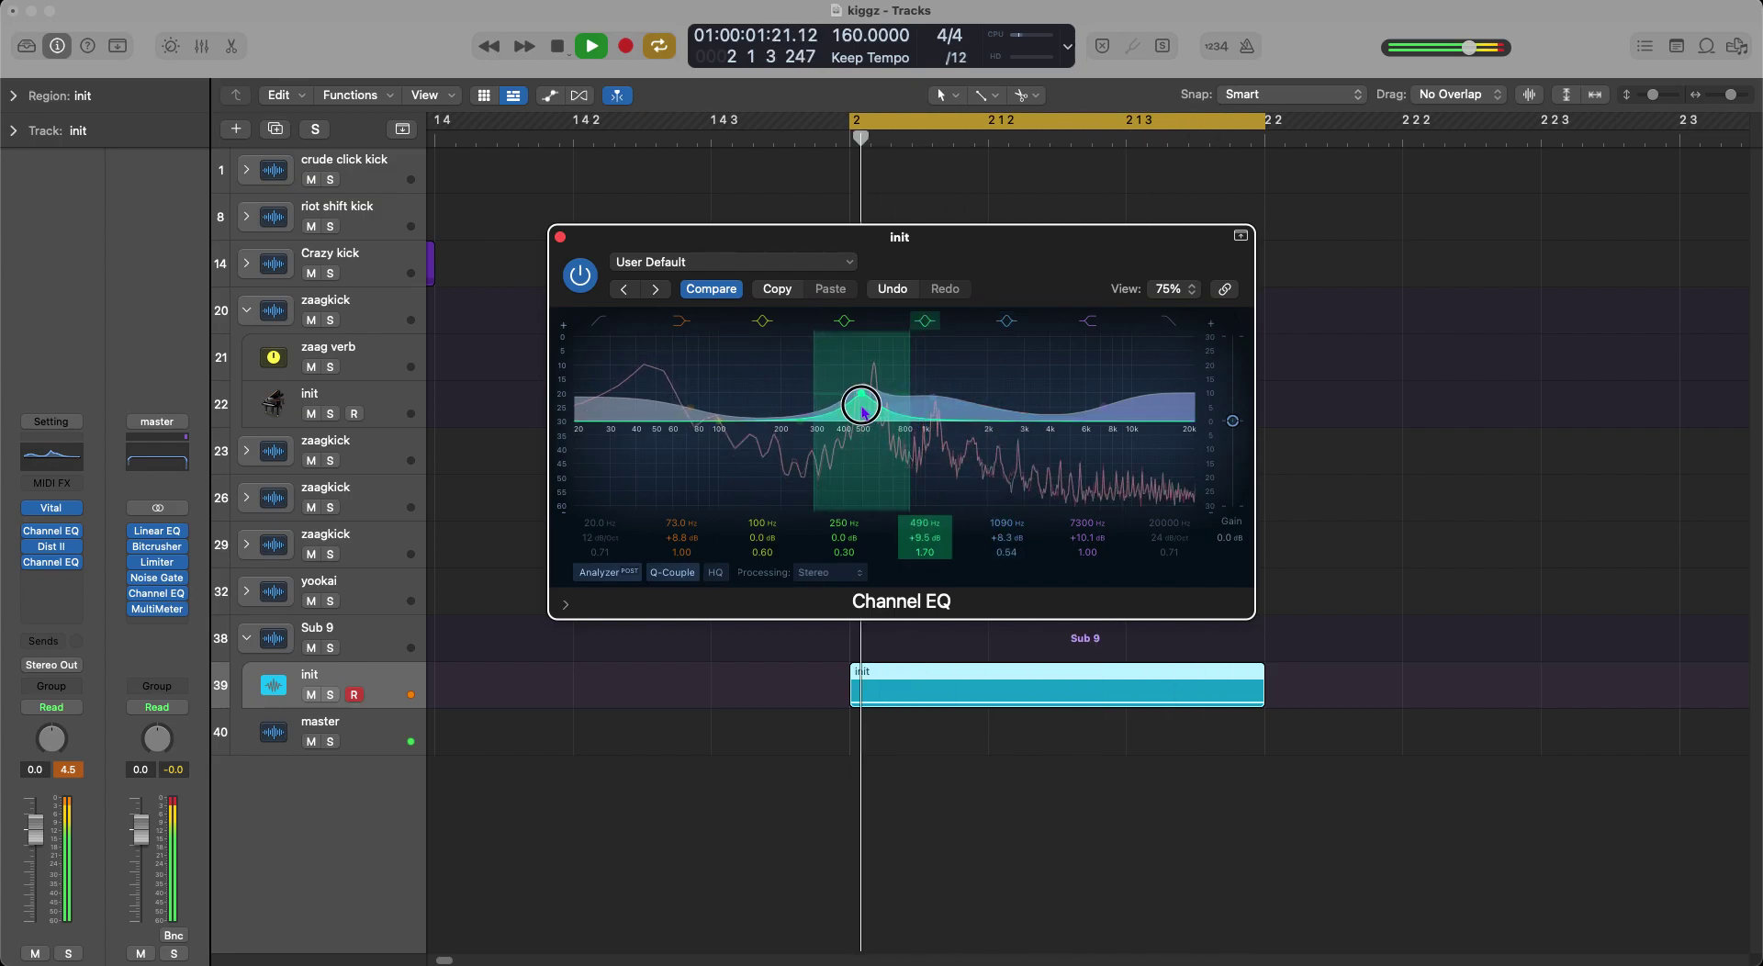
pyautogui.moveTo(924, 552); pyautogui.dragTo(925, 565)
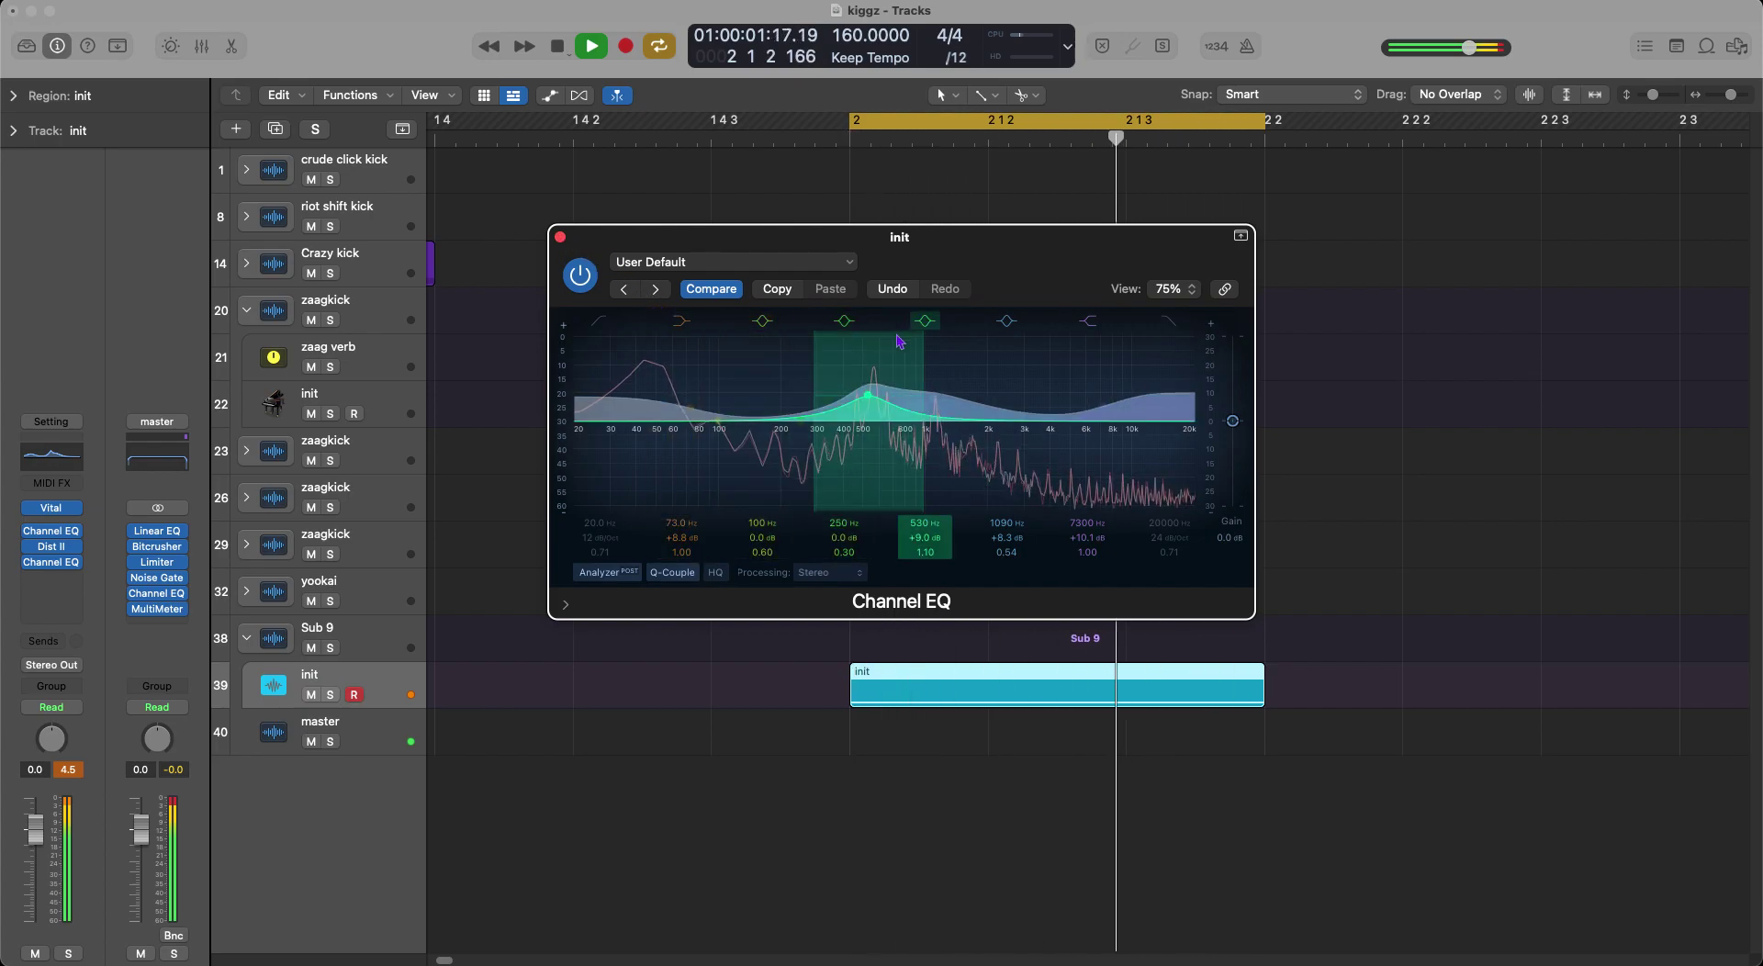
pyautogui.click(561, 238)
pyautogui.press('space')
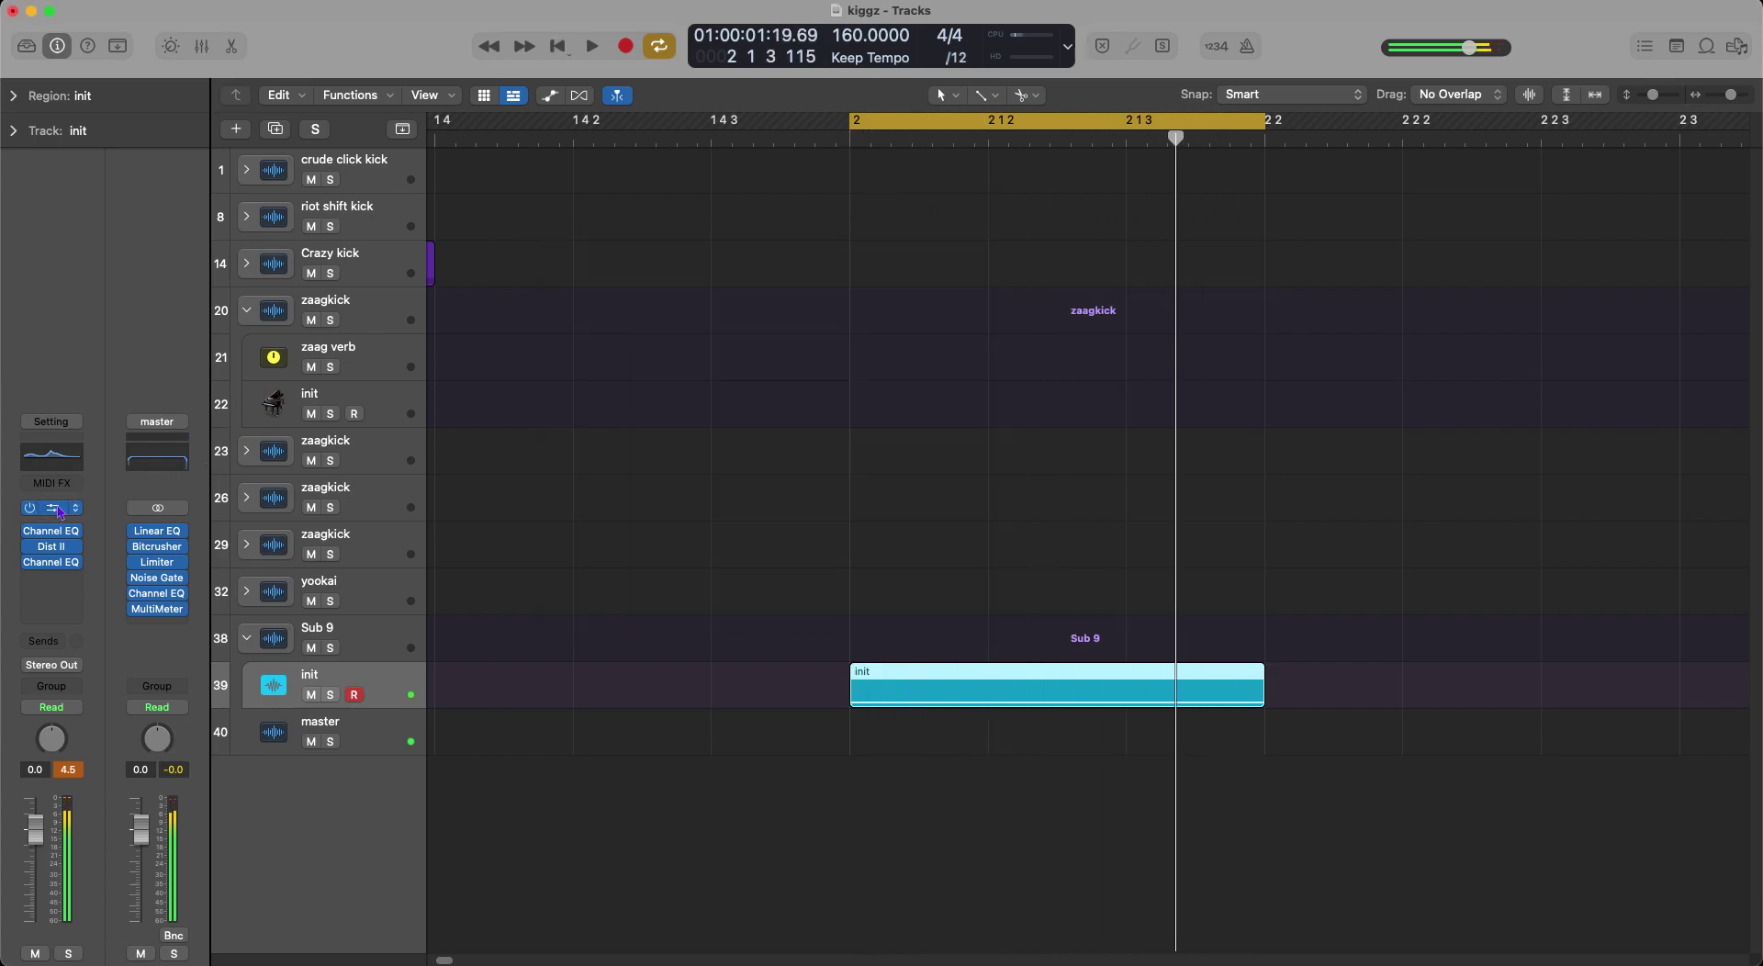
# Reopen the Vital synth and play the loop to review the oscillators and their modulation.
pyautogui.click(58, 511)
pyautogui.press('space')
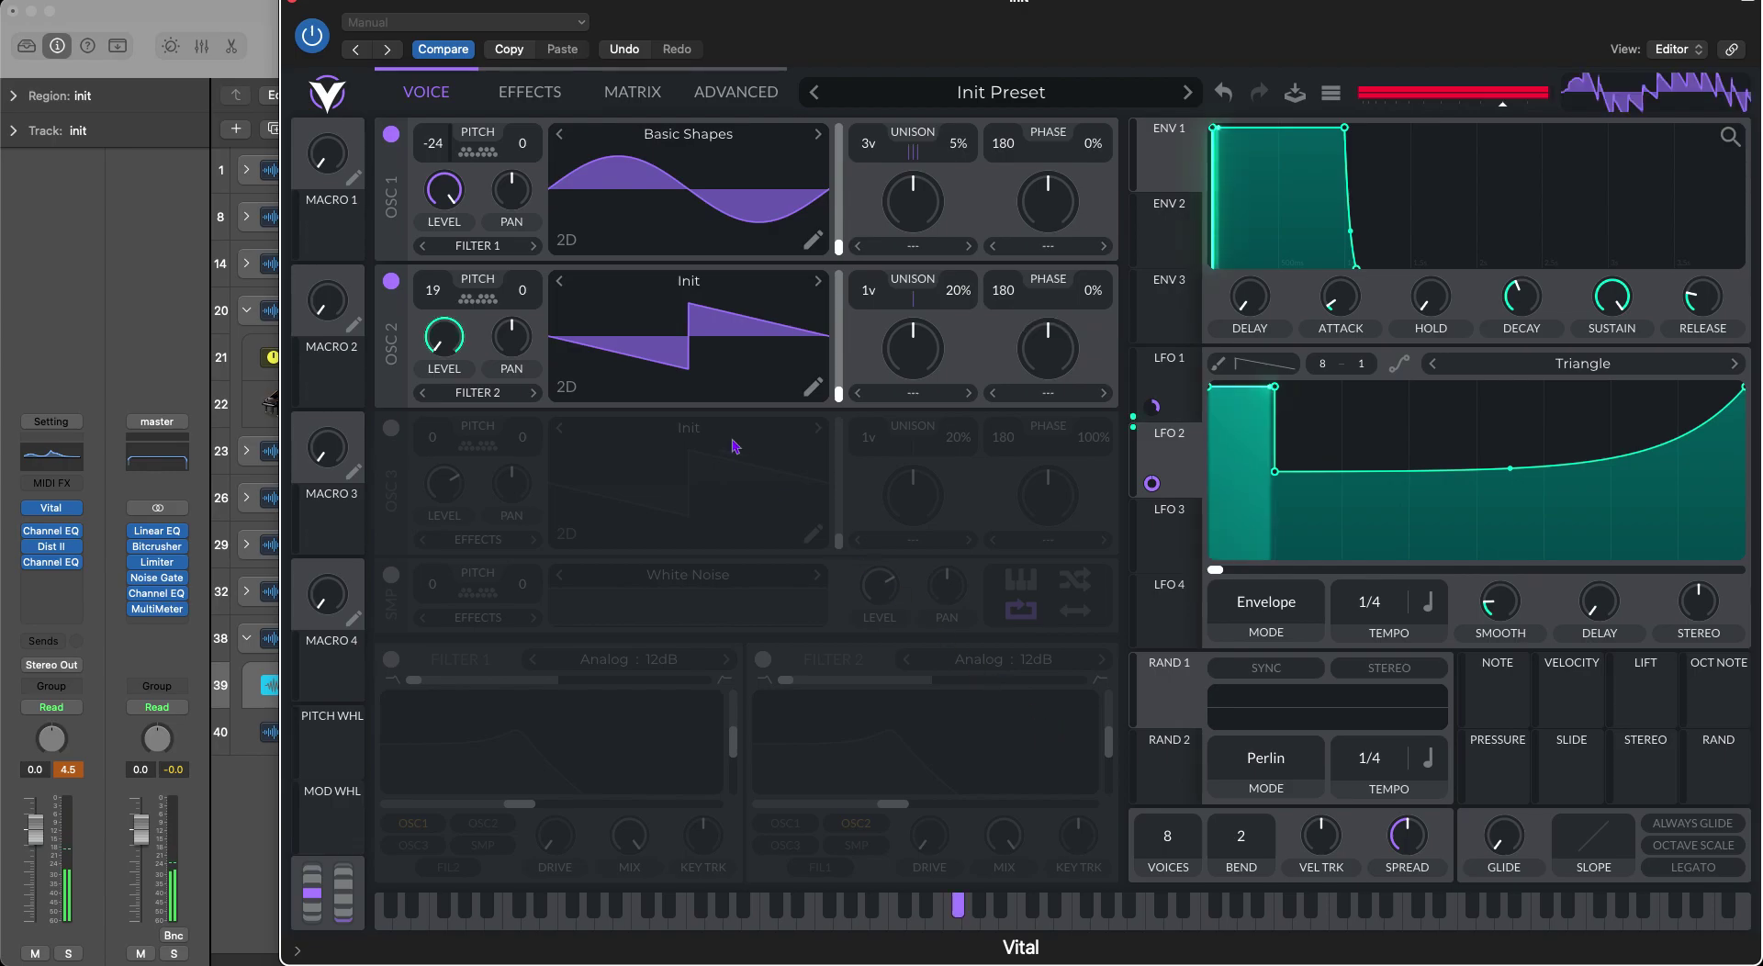
pyautogui.click(292, 1)
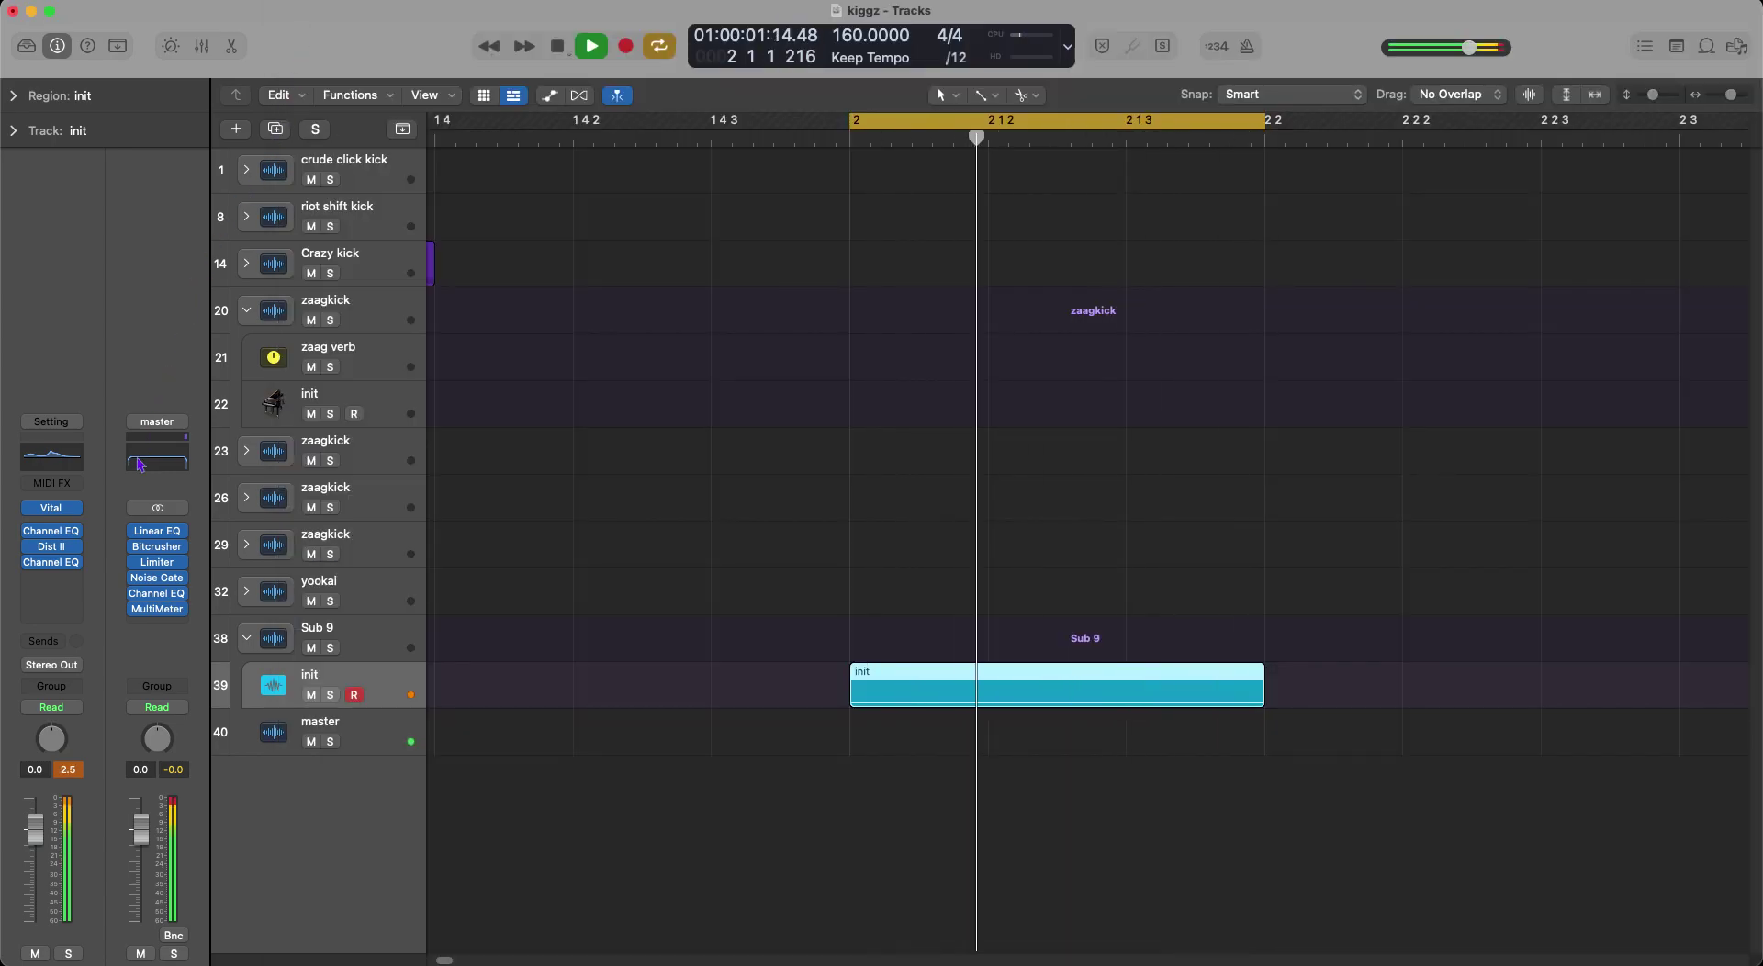
pyautogui.press('space')
# Insert a second Distortion II after the second Channel EQ and turn its Drive up to about three o'clock while the loop plays.
pyautogui.click(51, 578)
pyautogui.moveTo(110, 654)
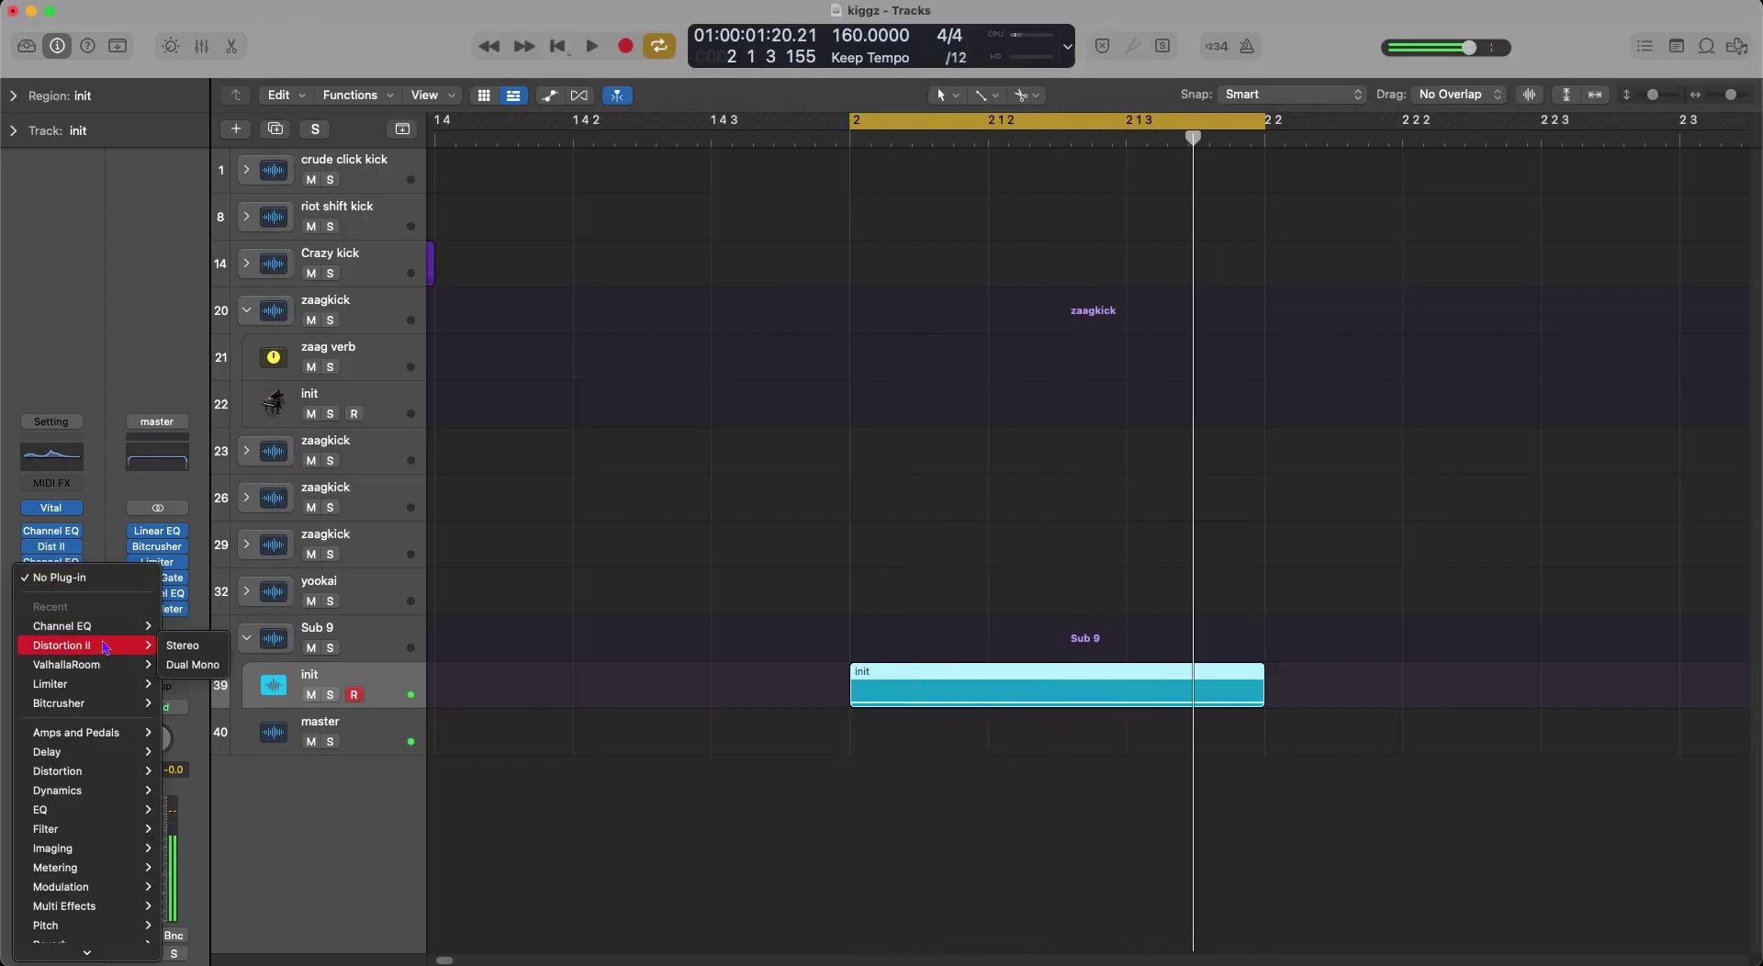
pyautogui.click(188, 647)
pyautogui.press('space')
pyautogui.moveTo(899, 436); pyautogui.dragTo(774, 467)
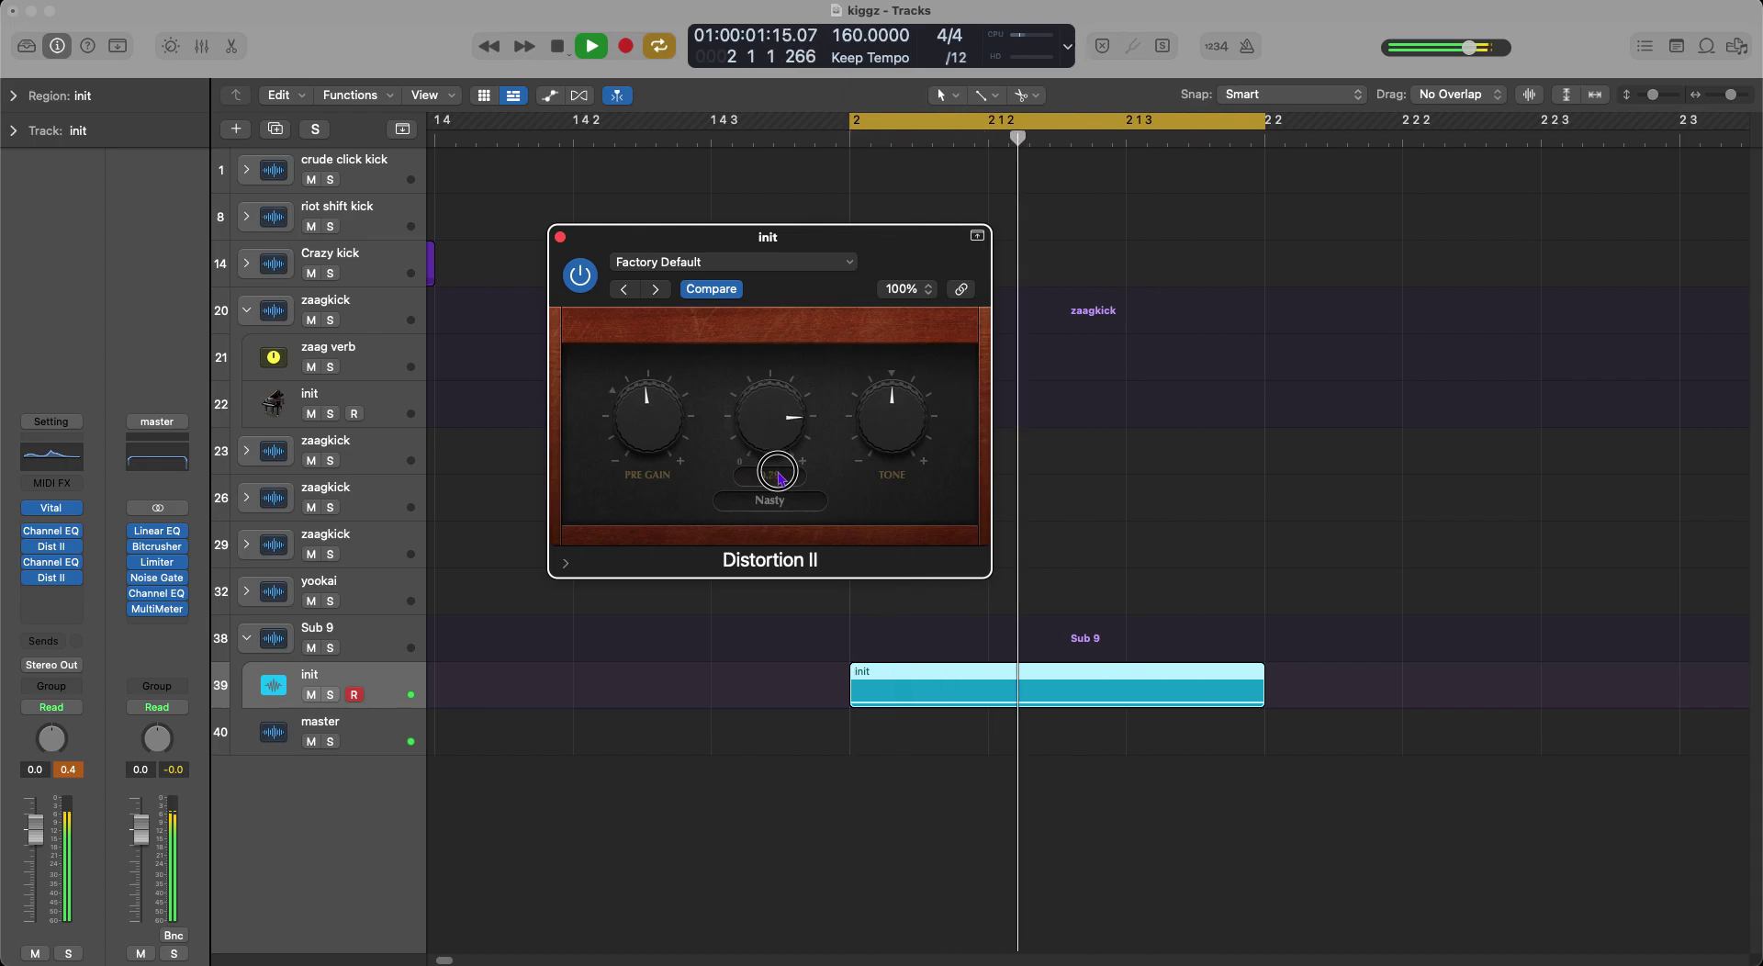
# Audition the distortion types on the second Distortion II and choose Class AB, hard.
pyautogui.click(777, 502)
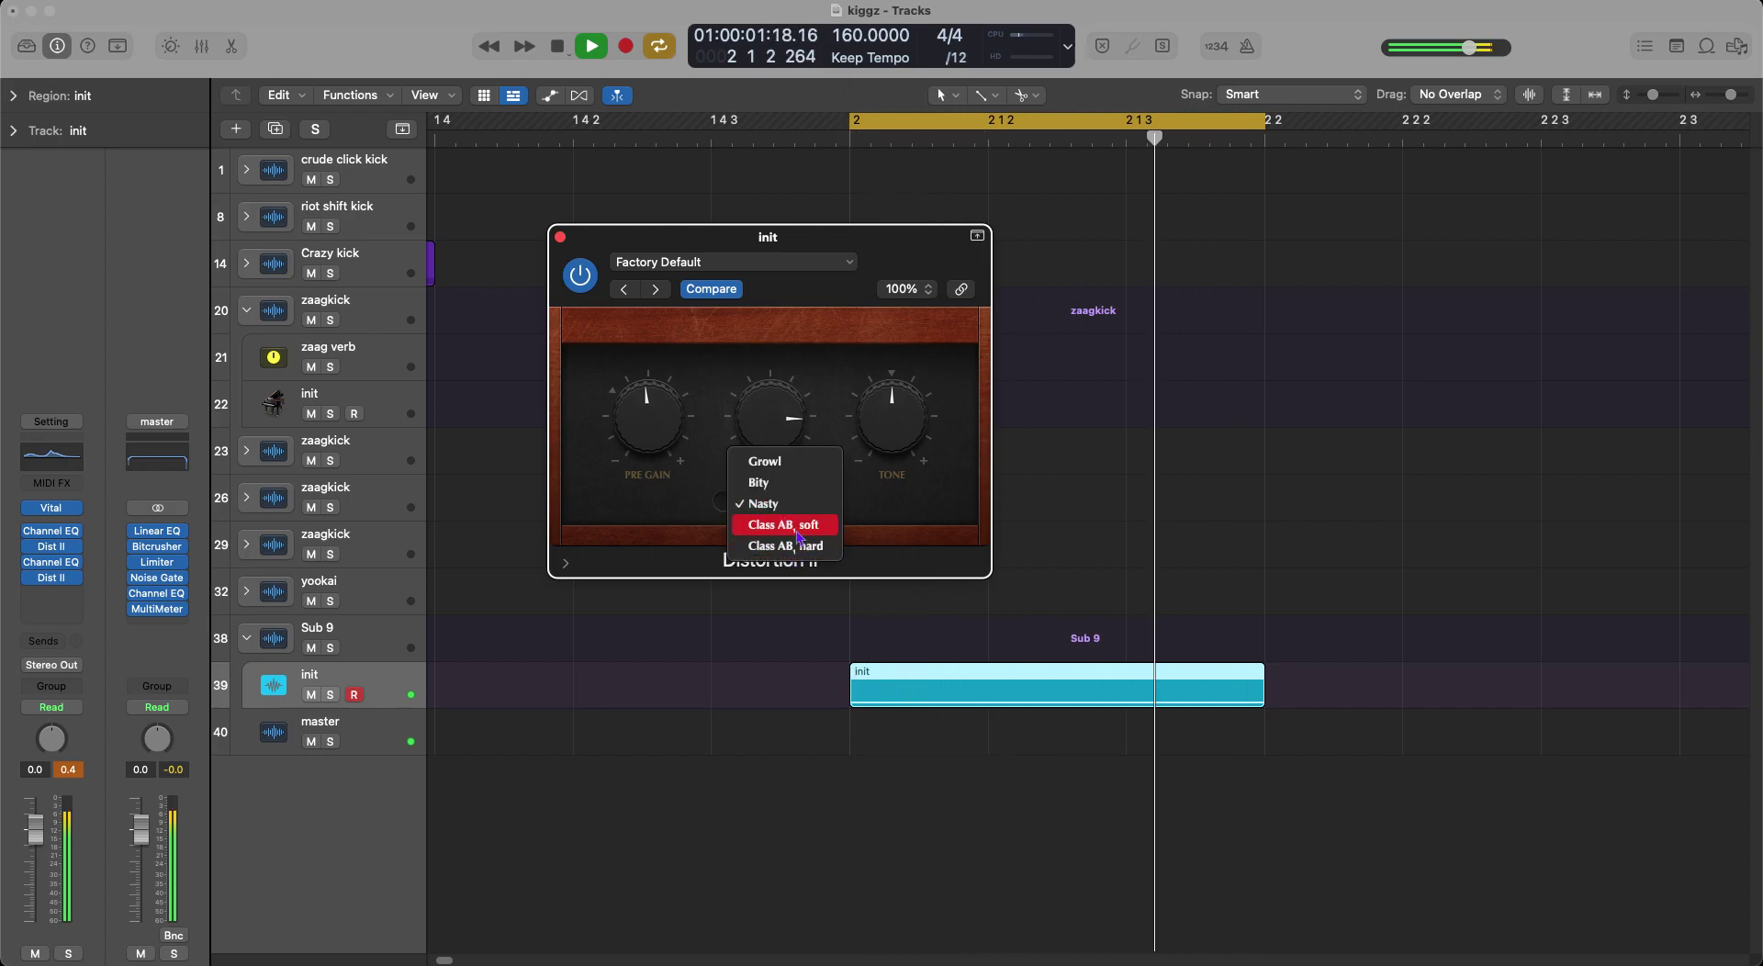
pyautogui.click(782, 524)
pyautogui.click(791, 511)
pyautogui.click(782, 524)
pyautogui.click(785, 502)
pyautogui.click(782, 502)
# Turn Tone down to about nine o'clock on the second Distortion II and fine-tune Drive around three o'clock.
pyautogui.moveTo(888, 422); pyautogui.dragTo(851, 478)
pyautogui.moveTo(782, 419)
pyautogui.mouseDown()
pyautogui.moveTo(795, 500)
pyautogui.moveTo(757, 404)
pyautogui.mouseUp()
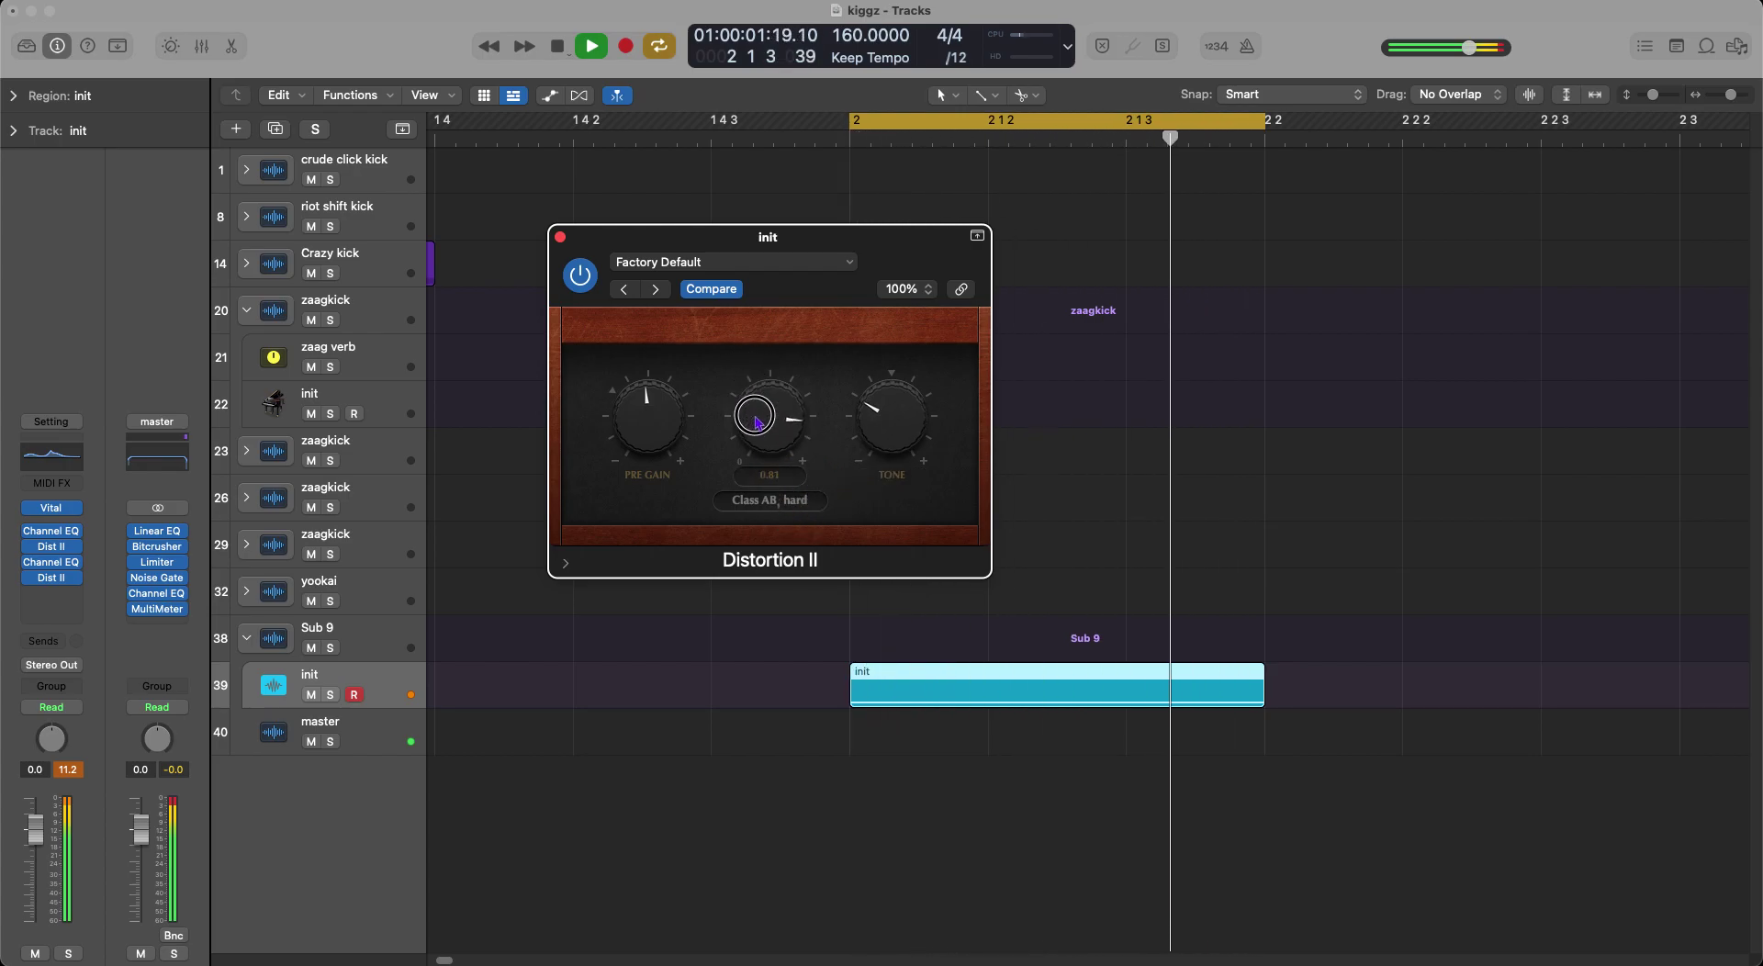
pyautogui.moveTo(866, 428); pyautogui.dragTo(869, 464)
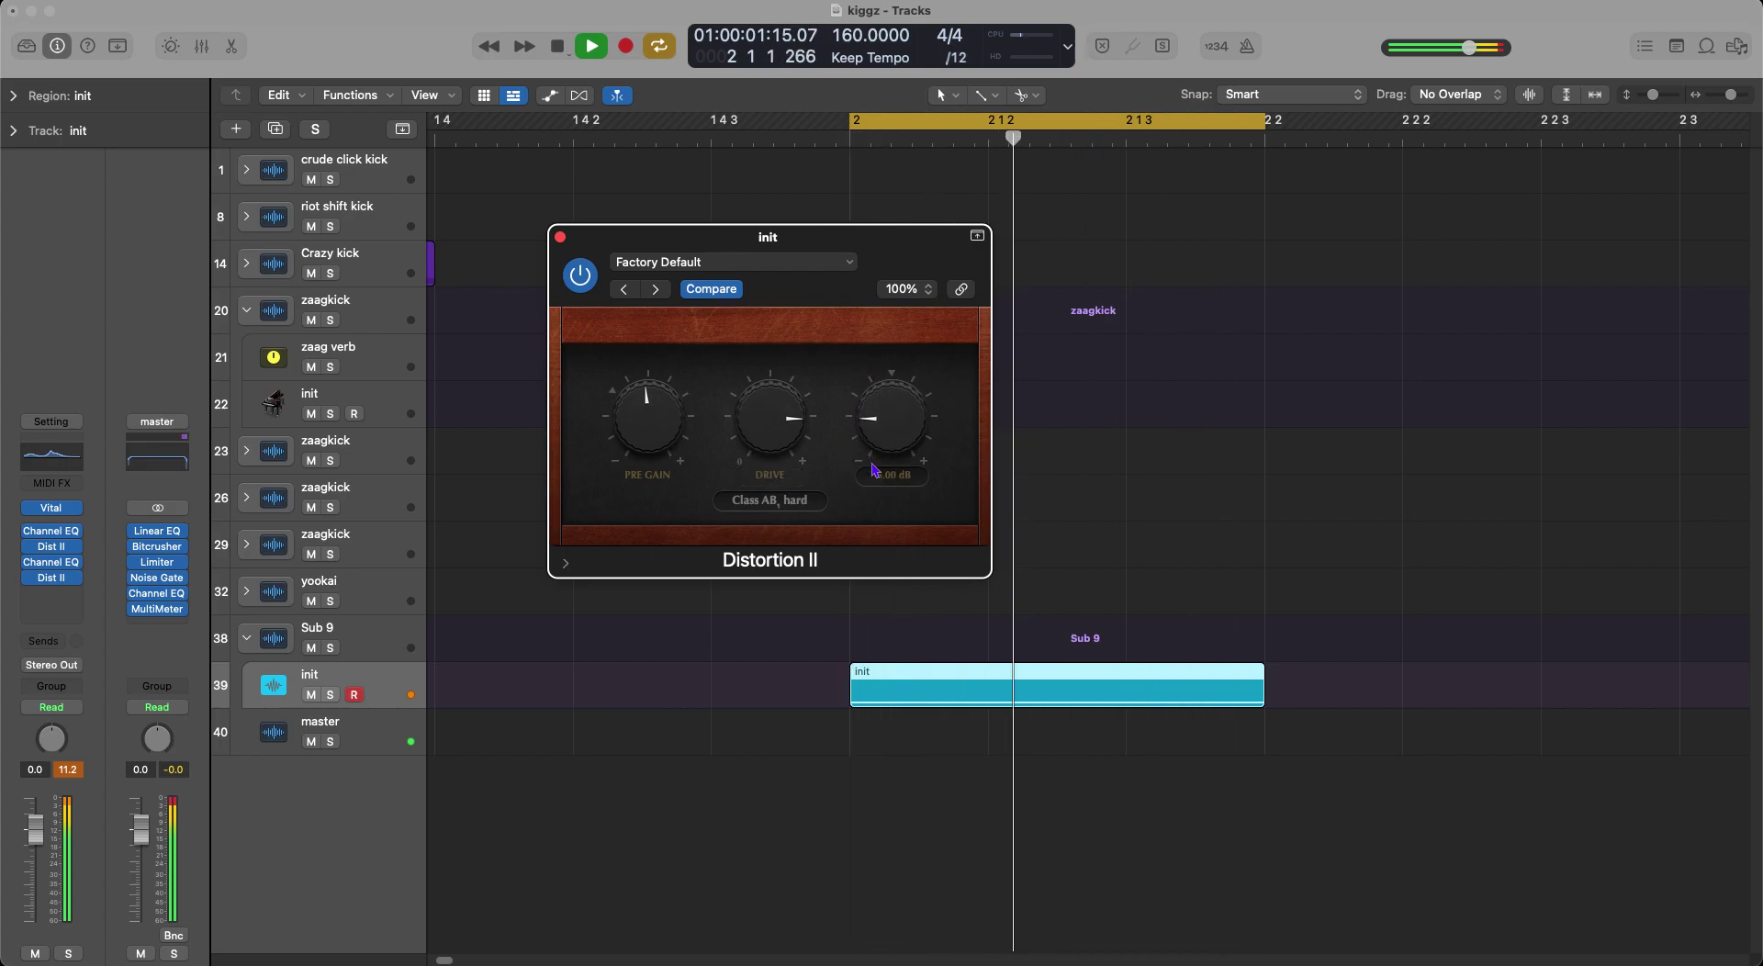
pyautogui.click(559, 237)
pyautogui.press('space')
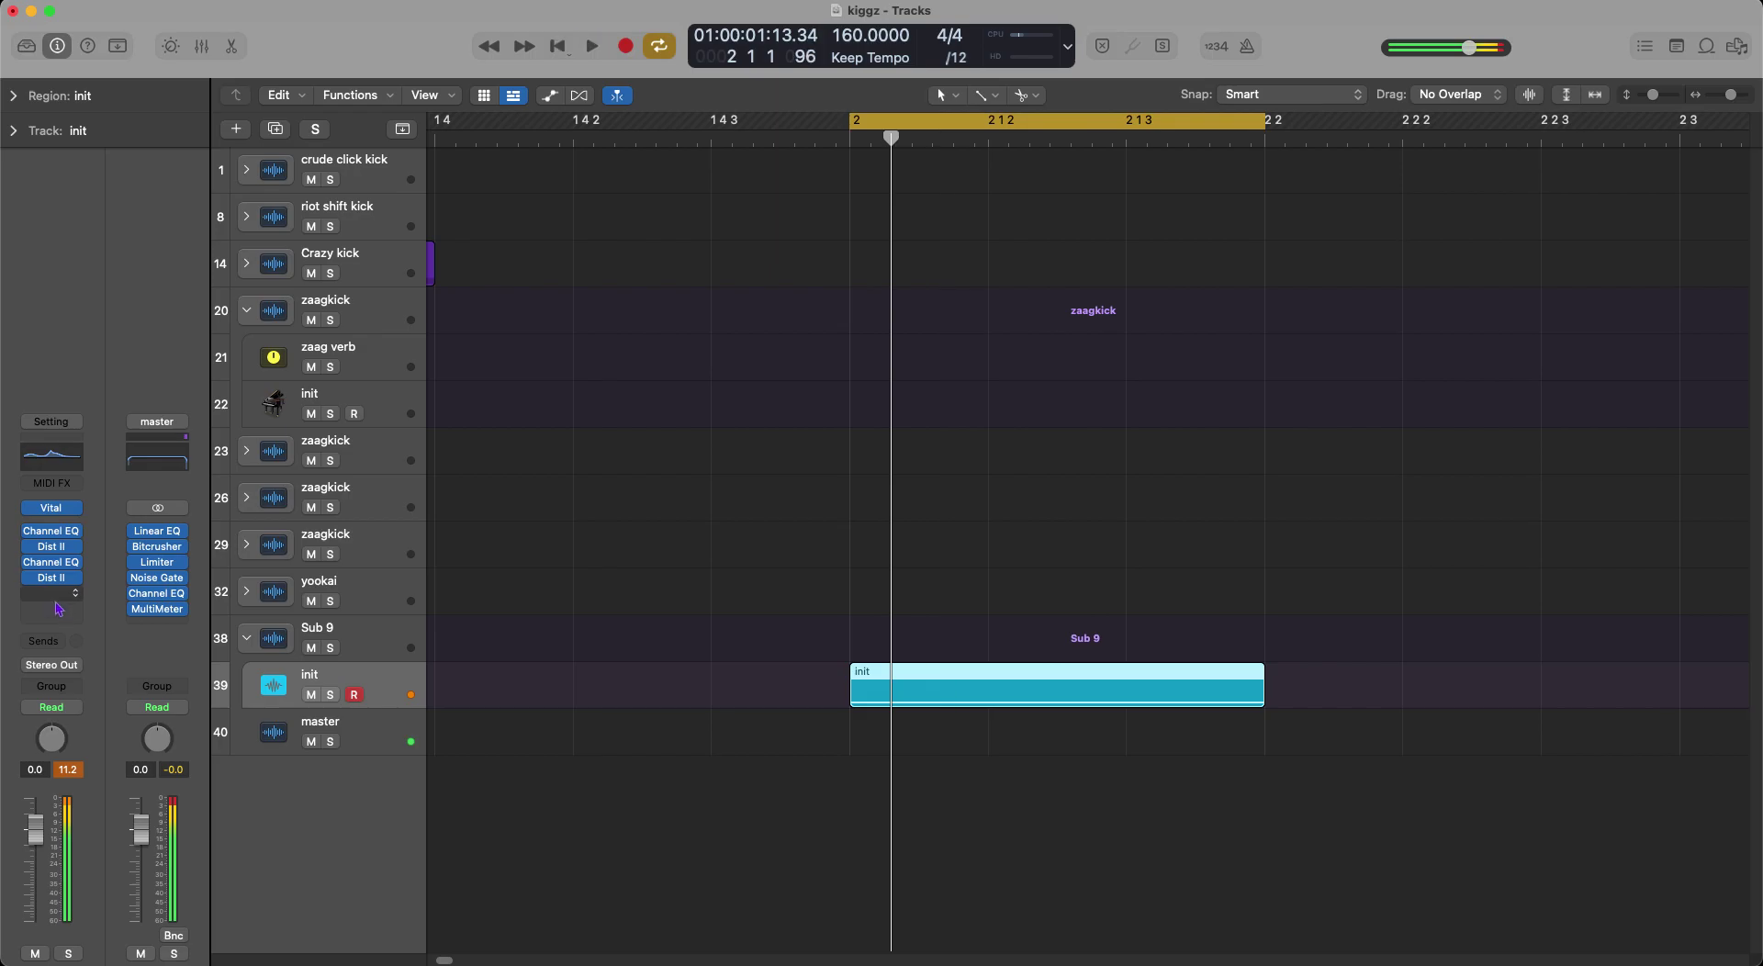
# Insert a third Channel EQ after the distortion, with a low shelf of +8.7 dB at 76 Hz and a high shelf of +10.2 dB at 7250 Hz.
pyautogui.click(51, 593)
pyautogui.moveTo(94, 659)
pyautogui.click(184, 661)
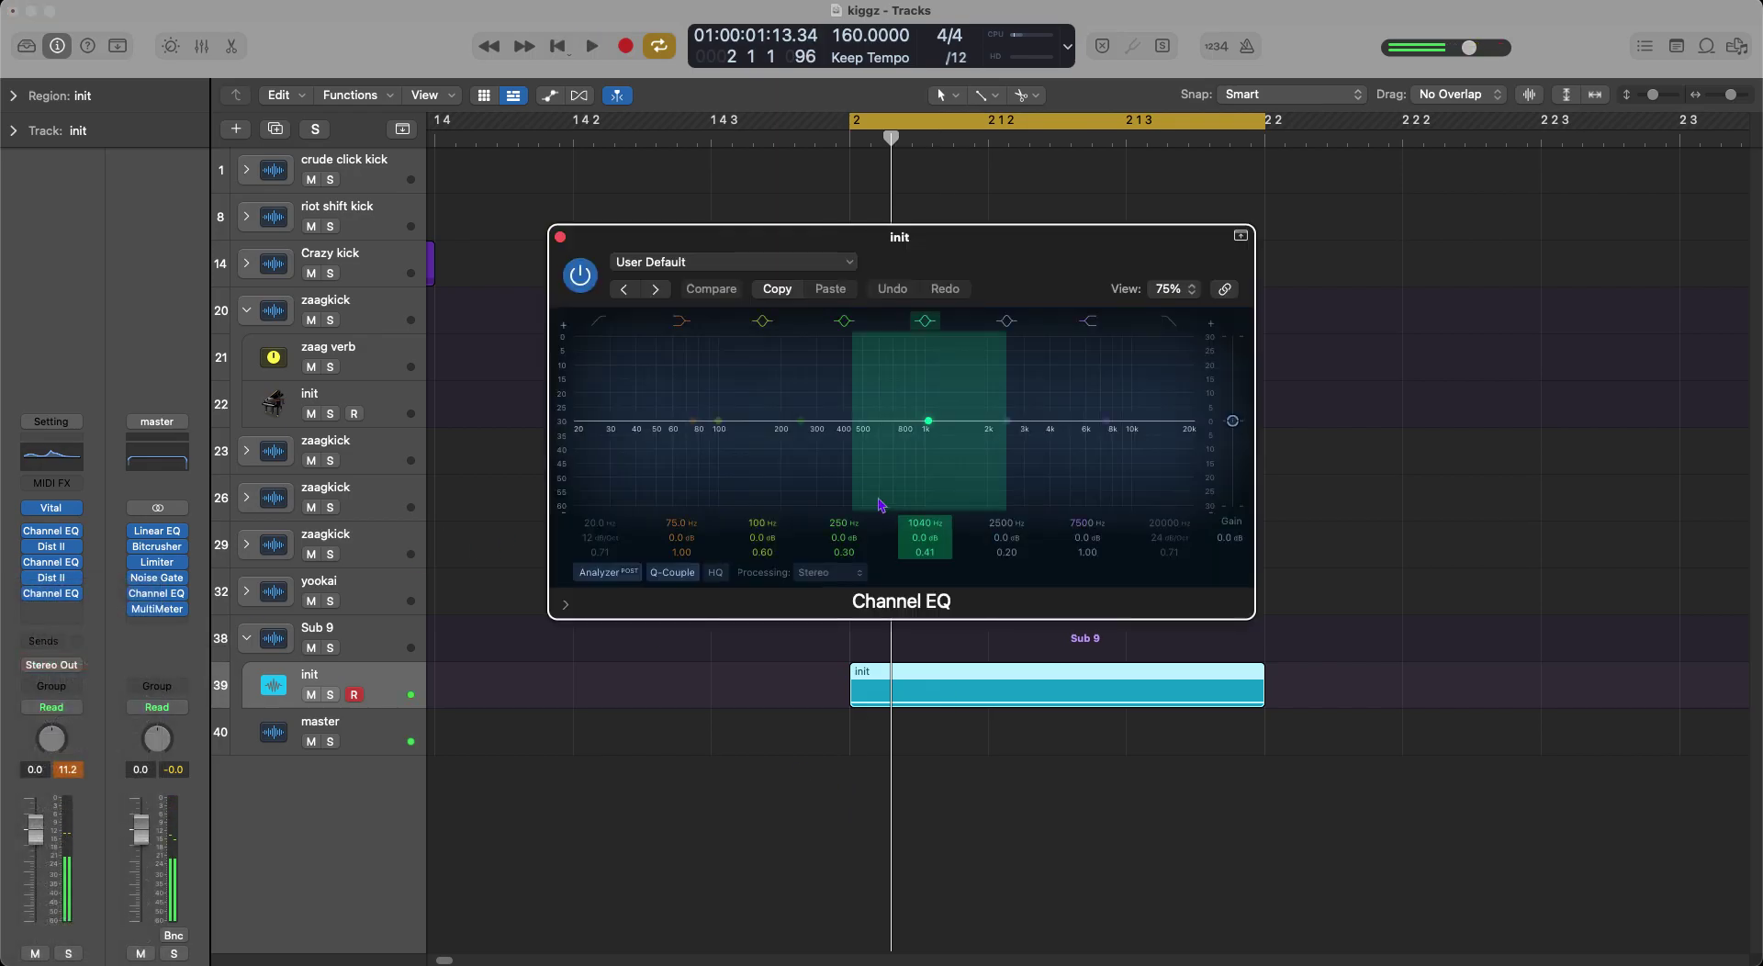
pyautogui.press('space')
pyautogui.moveTo(689, 423); pyautogui.dragTo(698, 433)
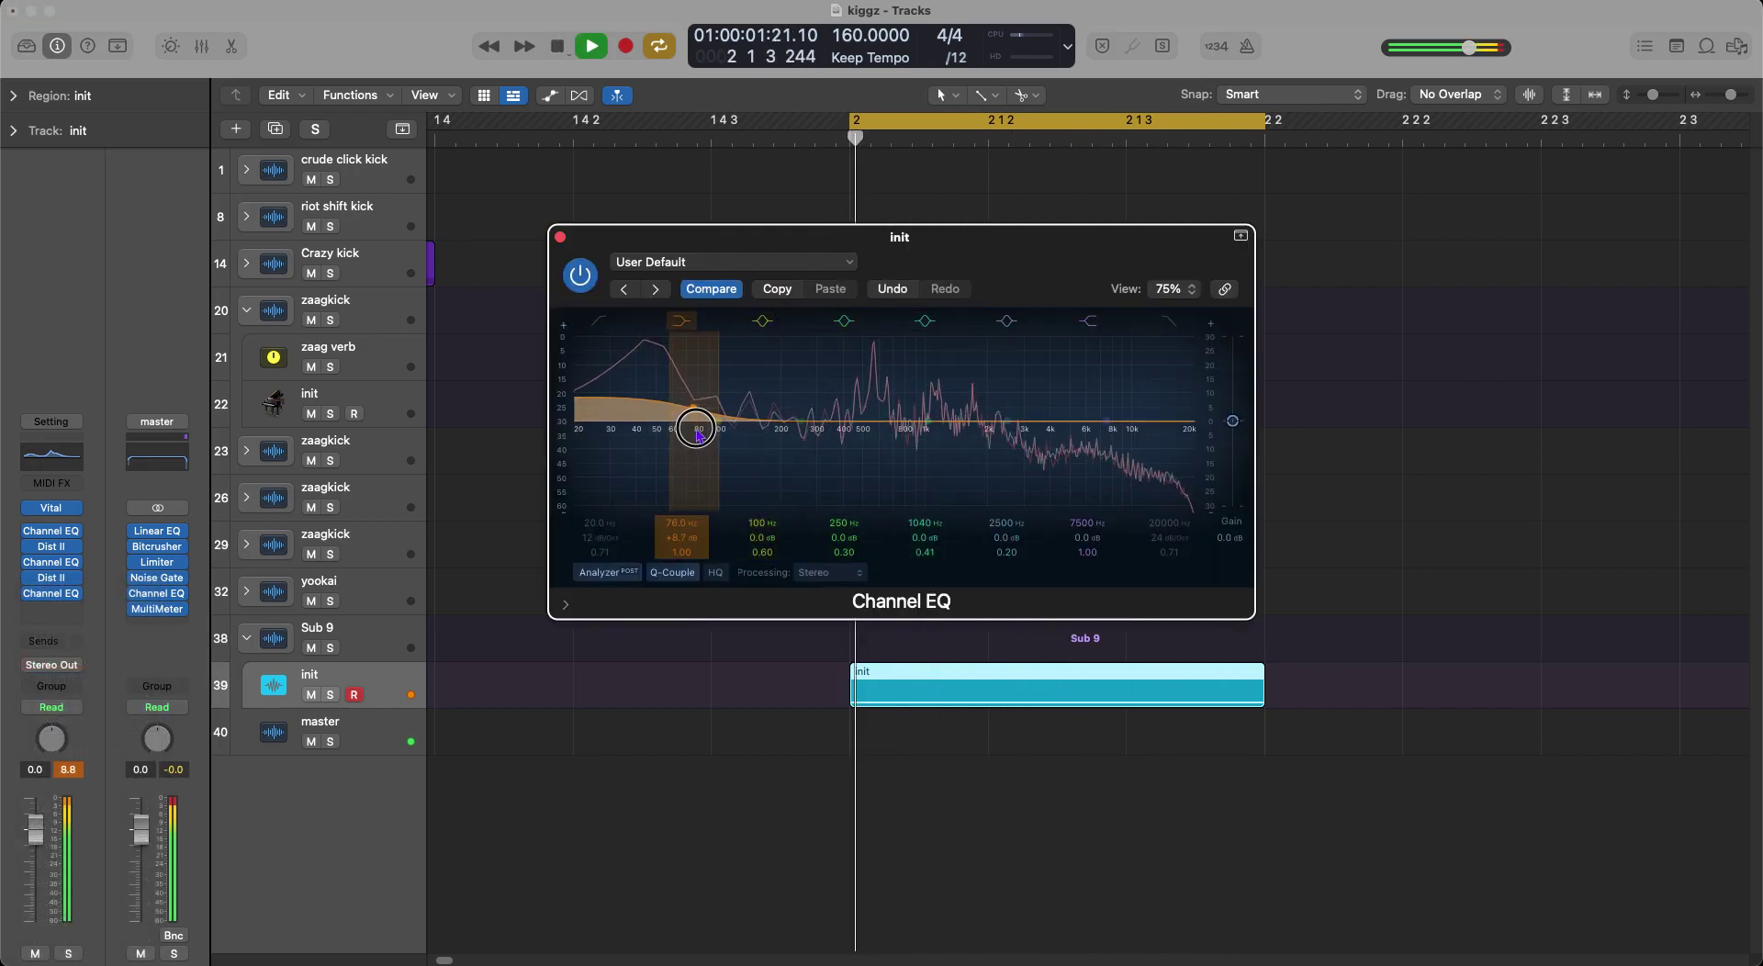
pyautogui.moveTo(1100, 421); pyautogui.dragTo(1097, 420)
# Shape the third EQ with +11.7 dB at 565 Hz, +4.8 dB at 1140 Hz and a -7.8 dB notch at 565 Hz with Q 15.0.
pyautogui.moveTo(924, 421)
pyautogui.mouseDown()
pyautogui.moveTo(884, 424)
pyautogui.moveTo(891, 449)
pyautogui.moveTo(967, 454)
pyautogui.moveTo(920, 445)
pyautogui.mouseUp()
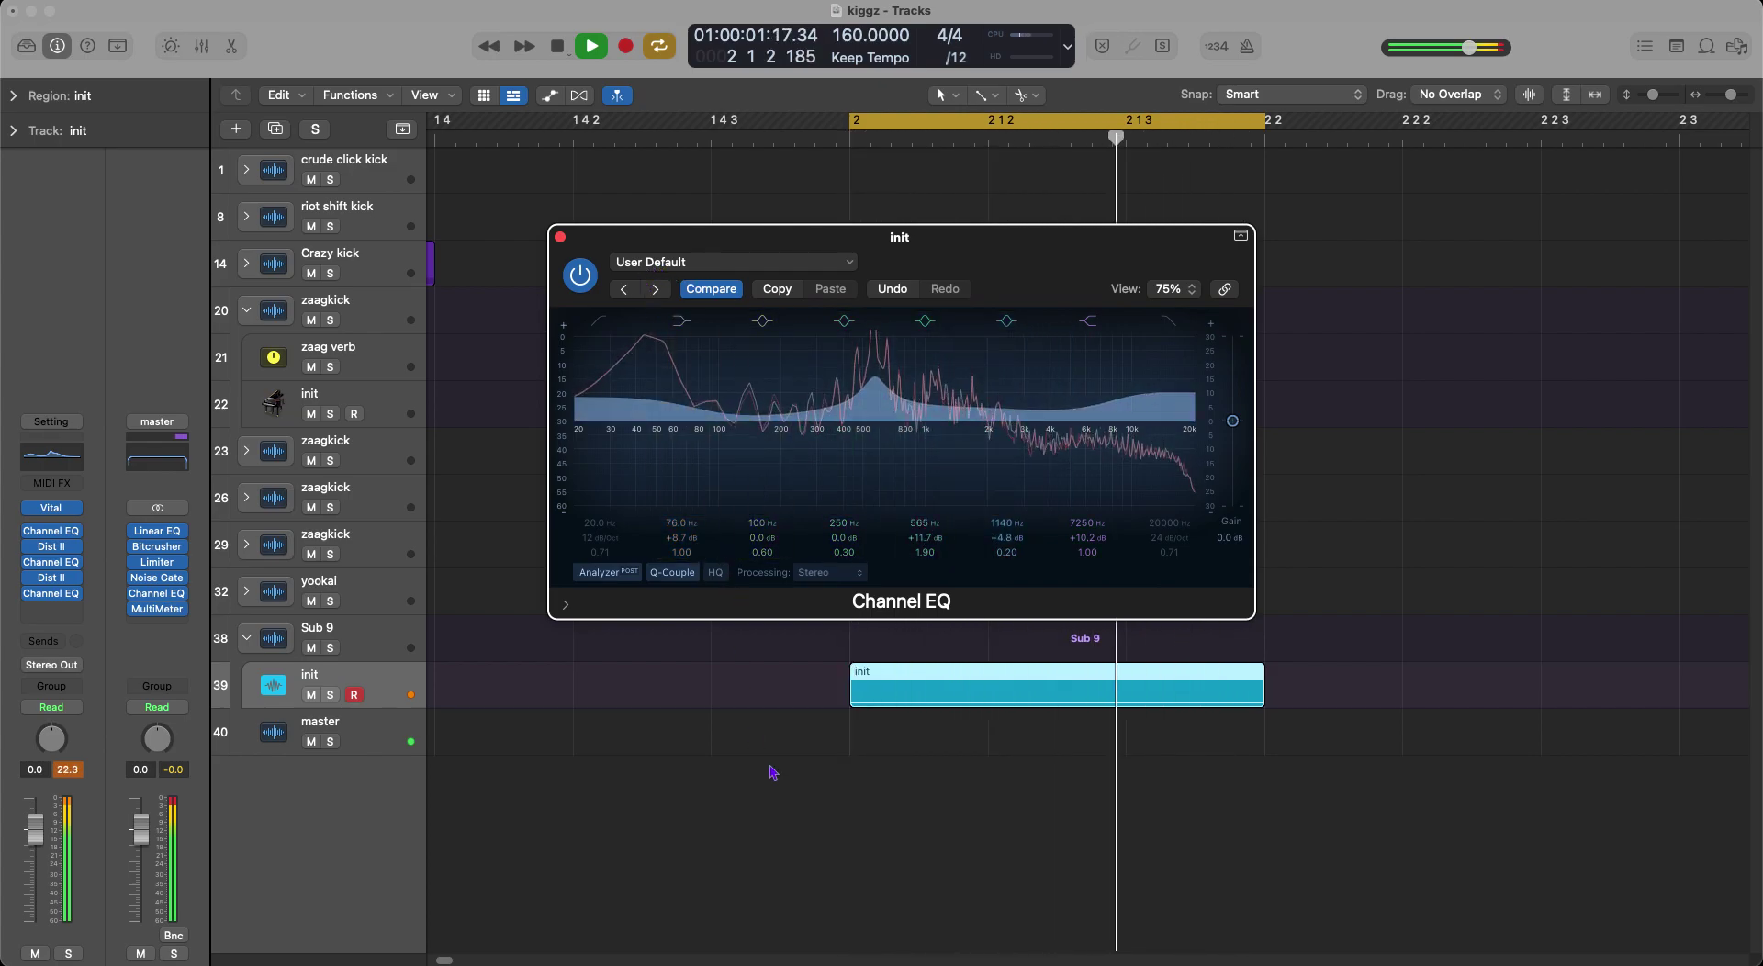
pyautogui.moveTo(801, 420); pyautogui.dragTo(839, 459)
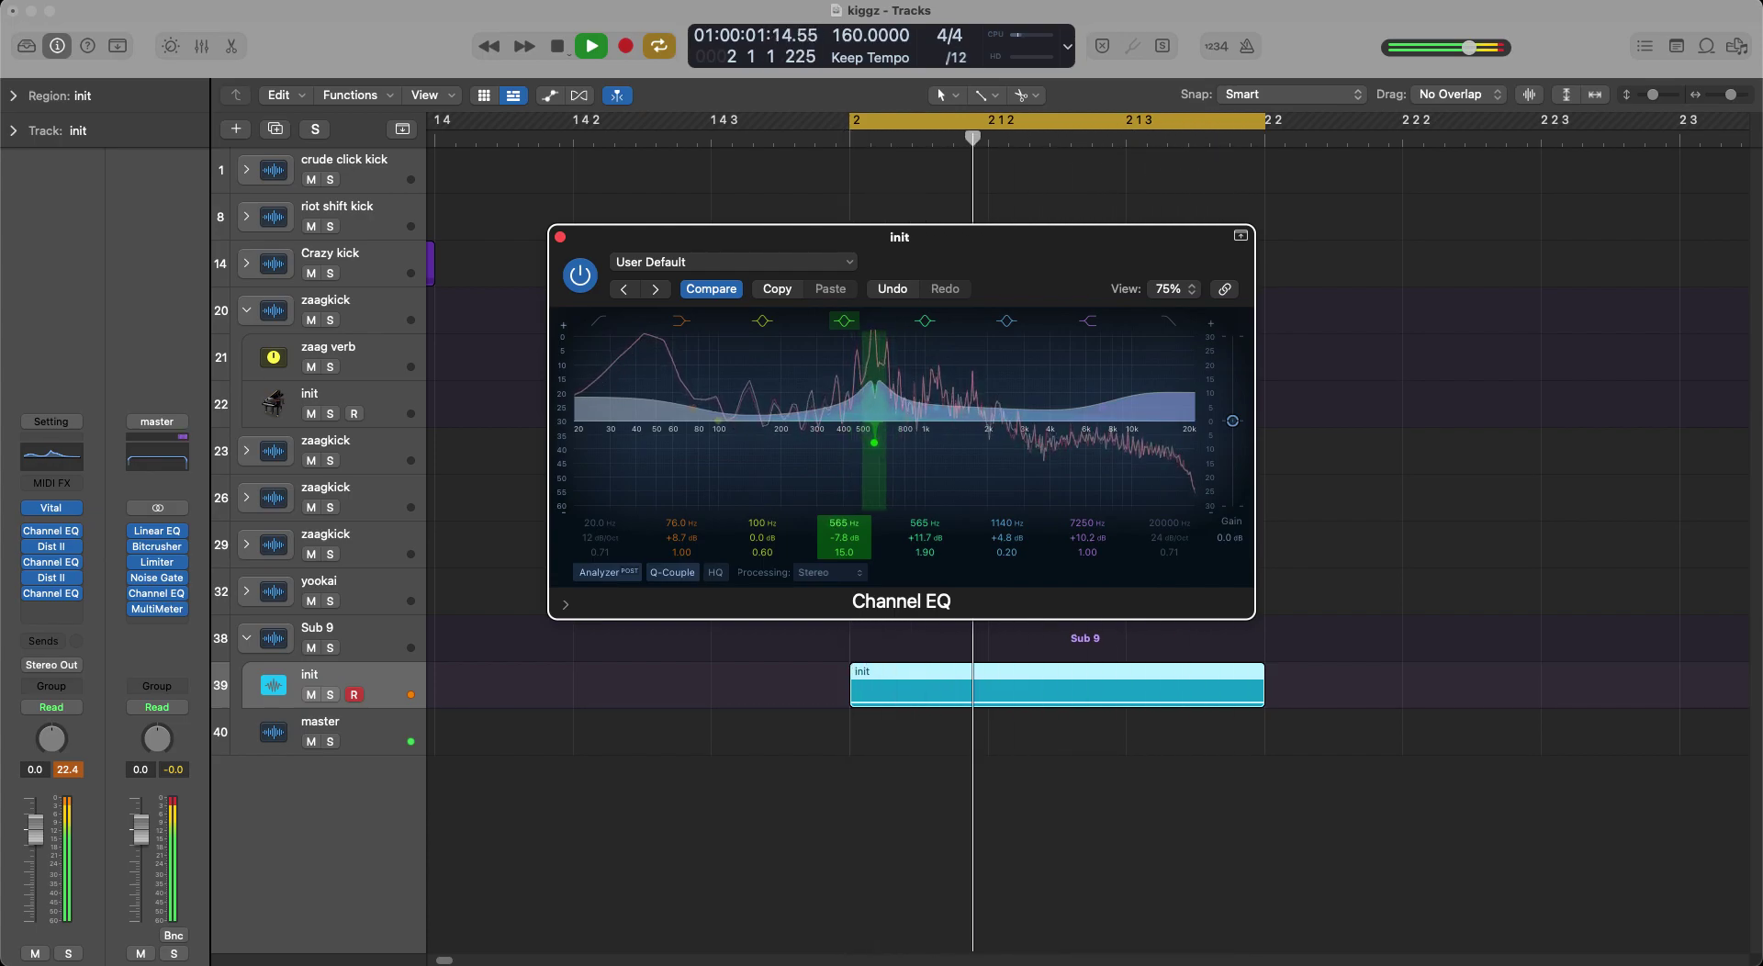
pyautogui.press('space')
pyautogui.click(561, 239)
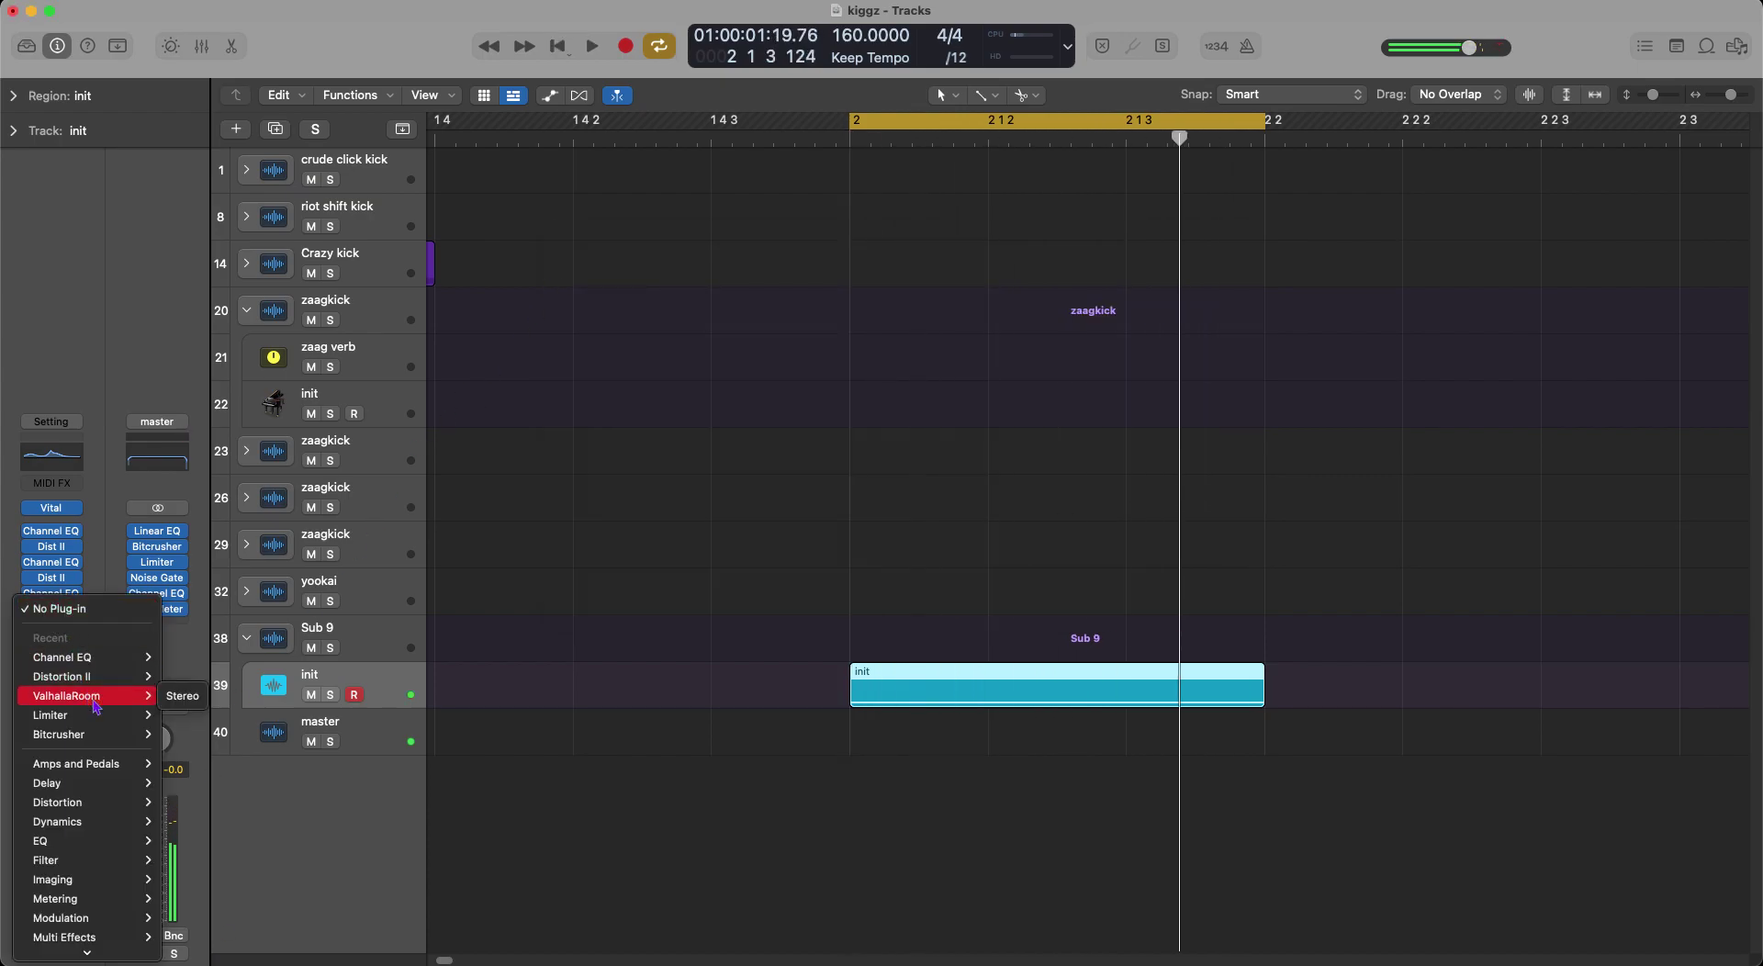
# Insert a Bitcrusher with its default settings after the third Channel EQ.
pyautogui.moveTo(118, 802)
pyautogui.click(218, 802)
pyautogui.press('Return')
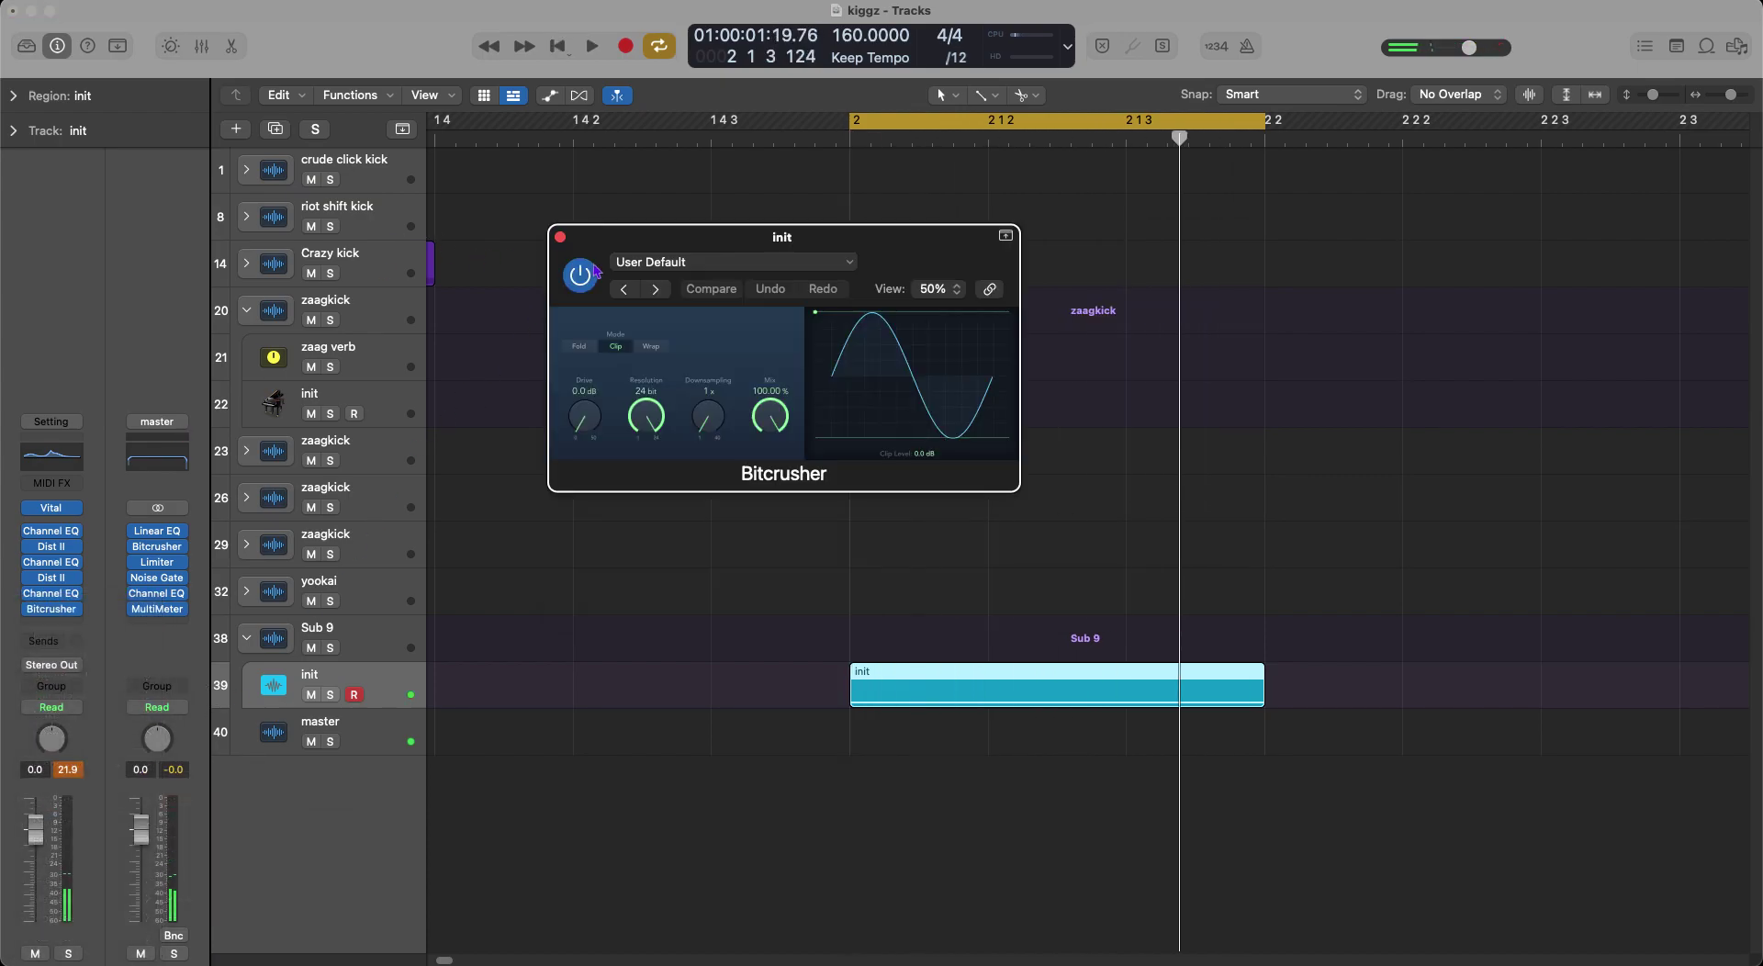
pyautogui.click(560, 238)
# Insert a Limiter after the Bitcrusher, reset its Gain to the default and play the loop to check the level.
pyautogui.click(57, 630)
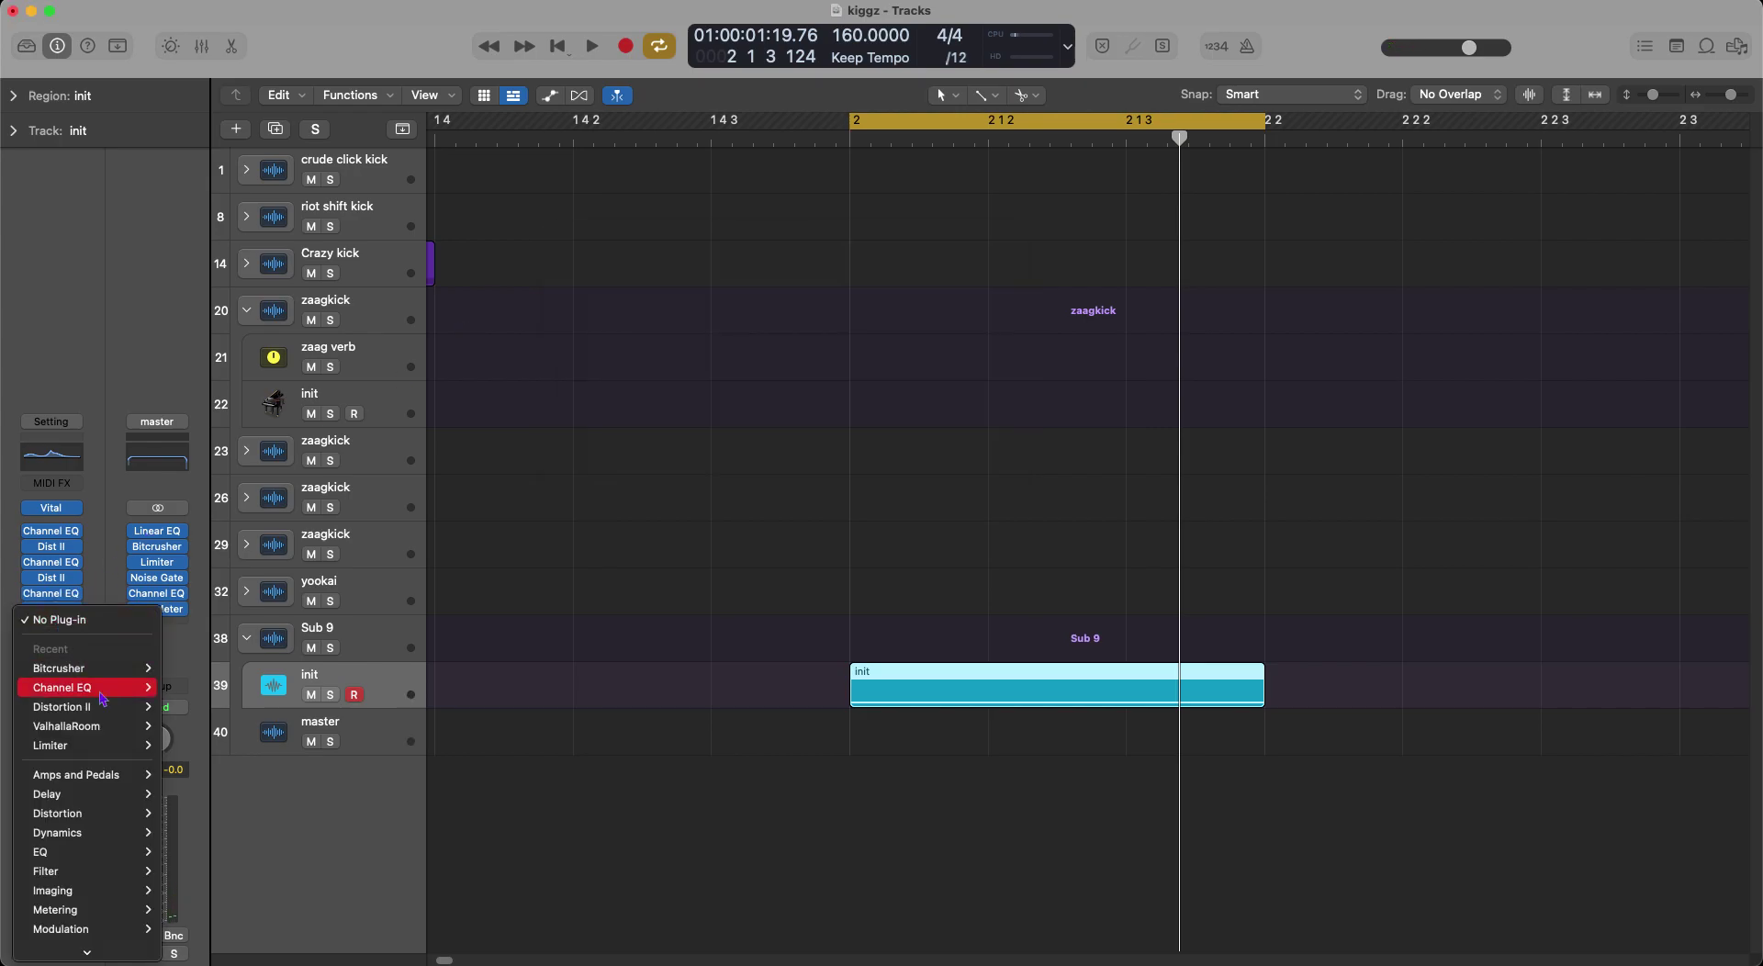
pyautogui.click(73, 741)
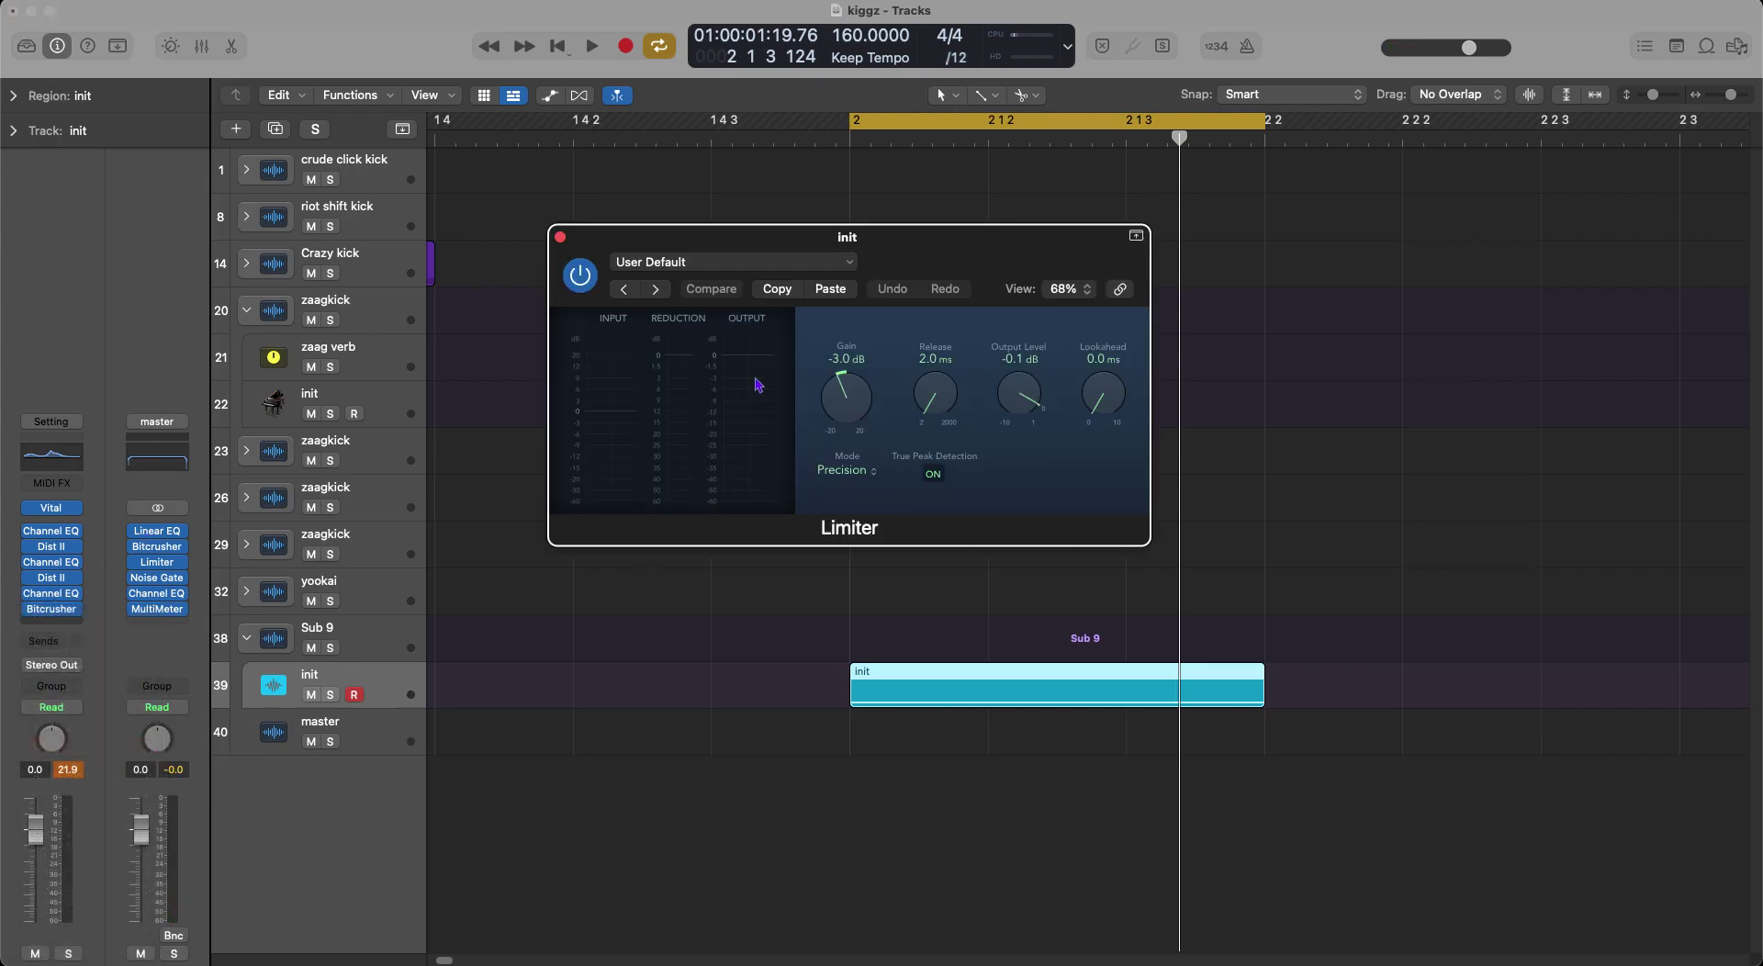
pyautogui.keyDown('alt'); pyautogui.click(856, 393); pyautogui.keyUp('alt')
pyautogui.press('space')
pyautogui.click(560, 236)
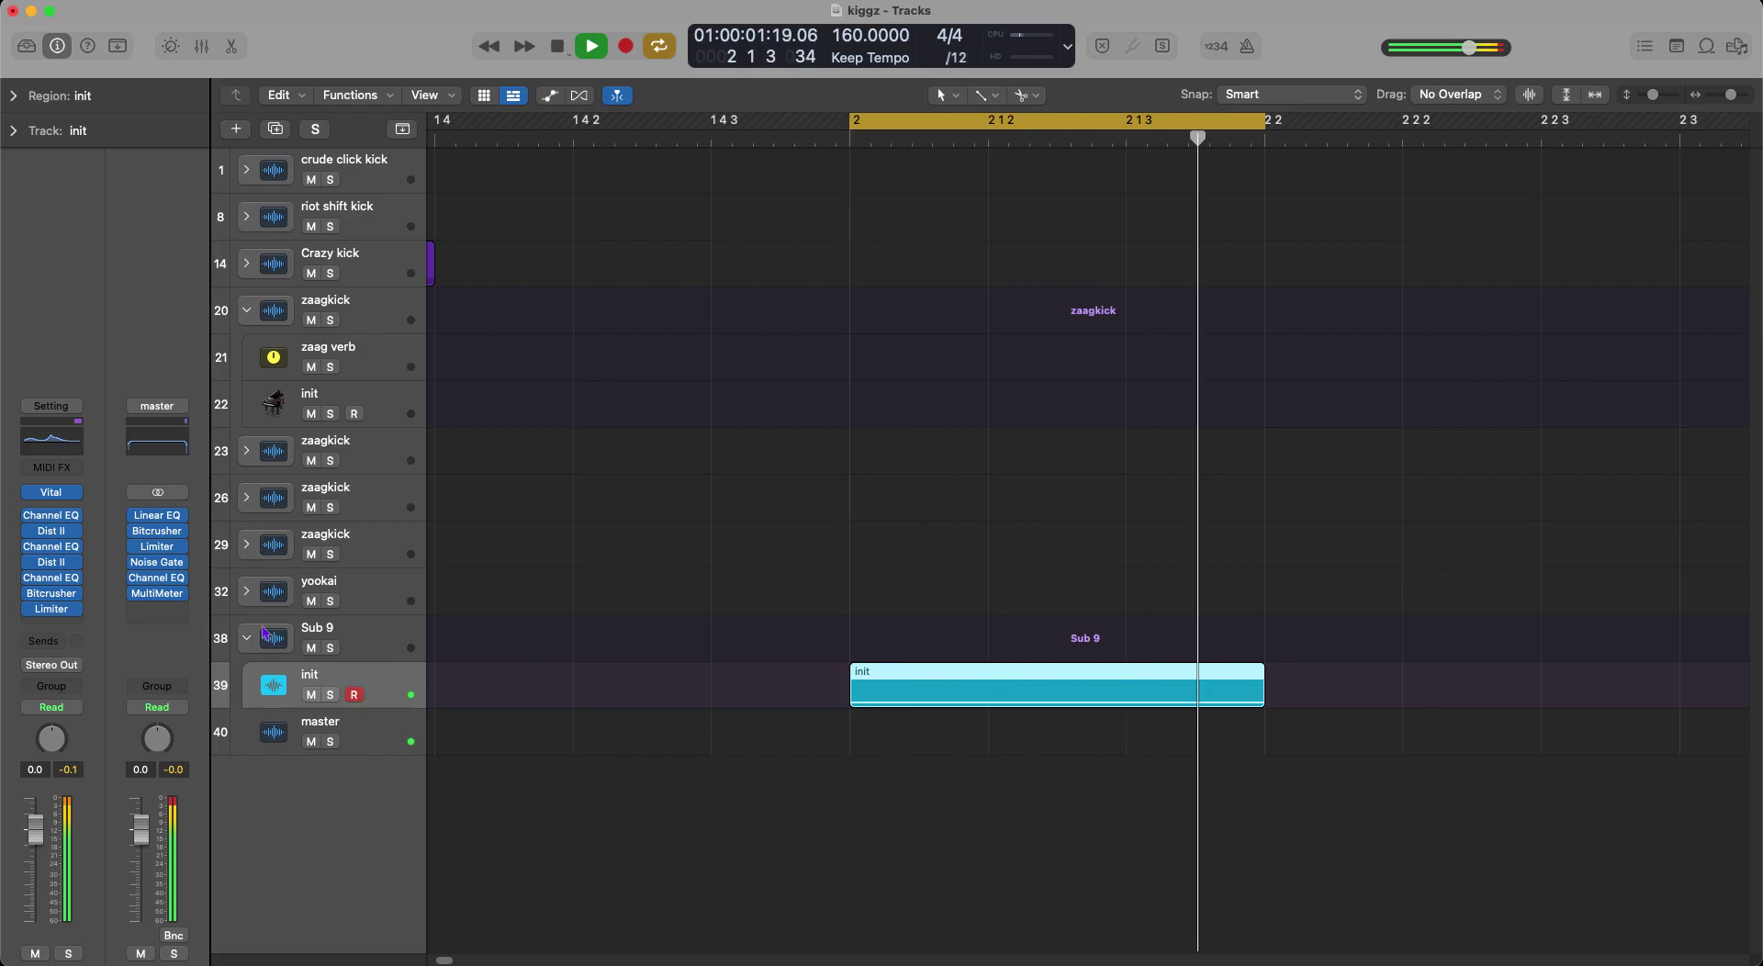
pyautogui.press('space')
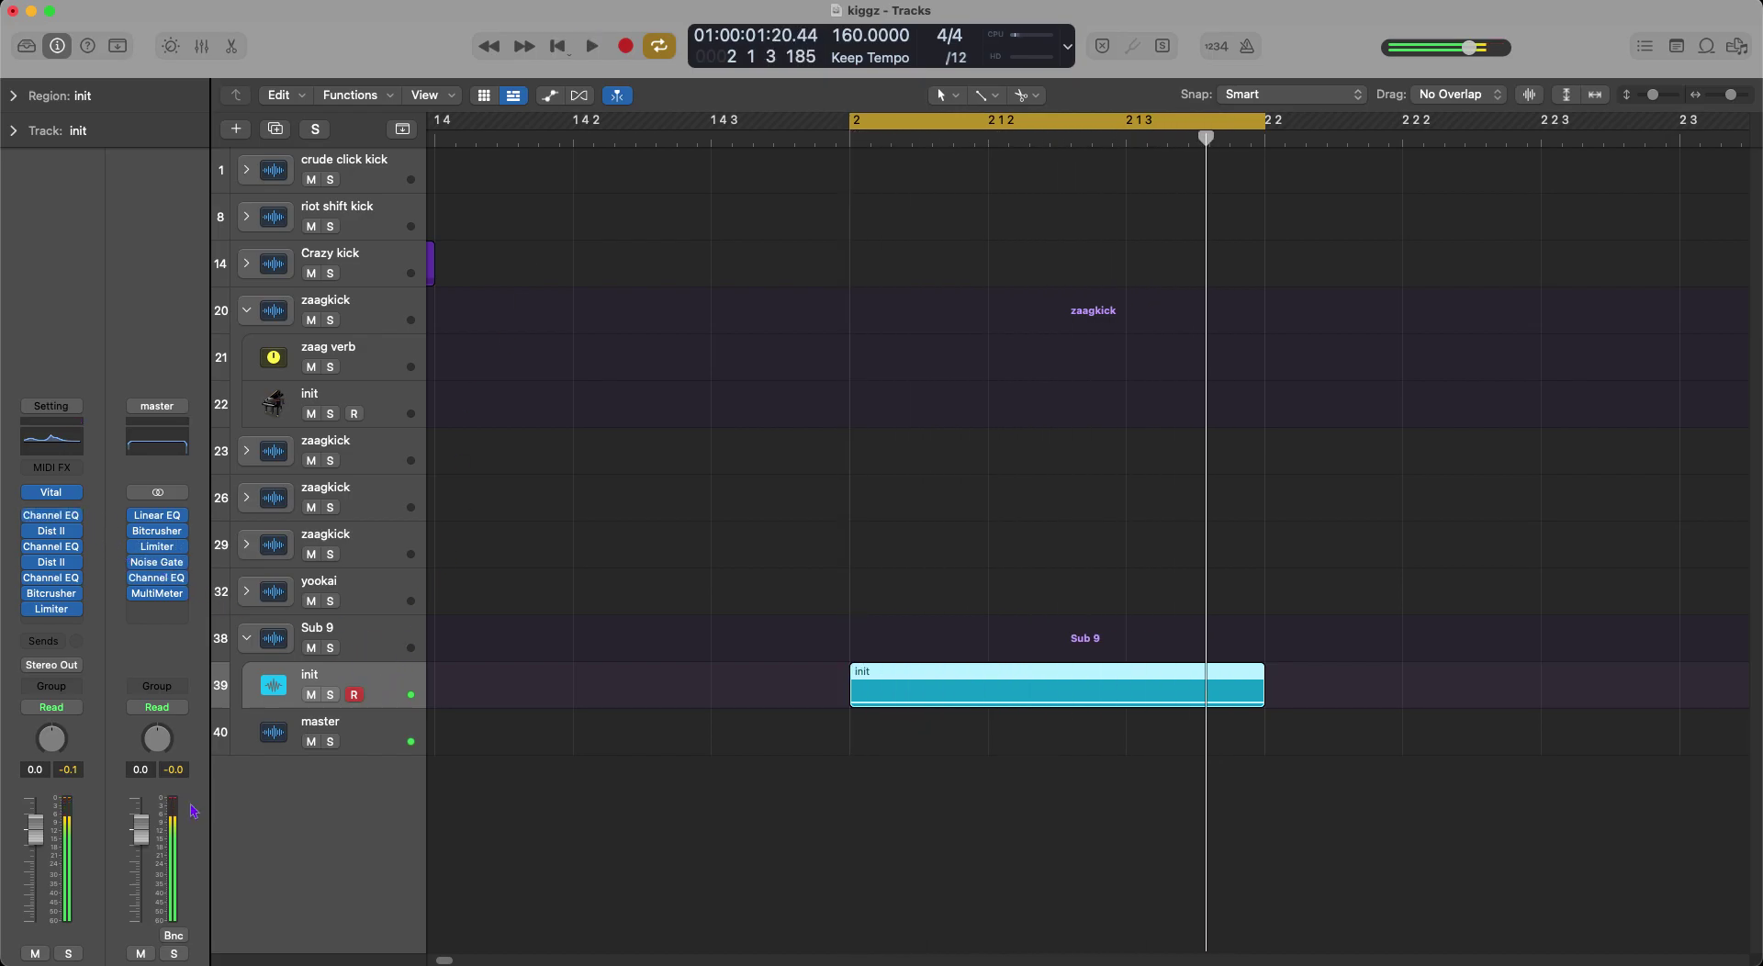
# Add a send from the init track to Bus 38 and place a track for its aux channel above init.
pyautogui.click(50, 647)
pyautogui.moveTo(56, 669)
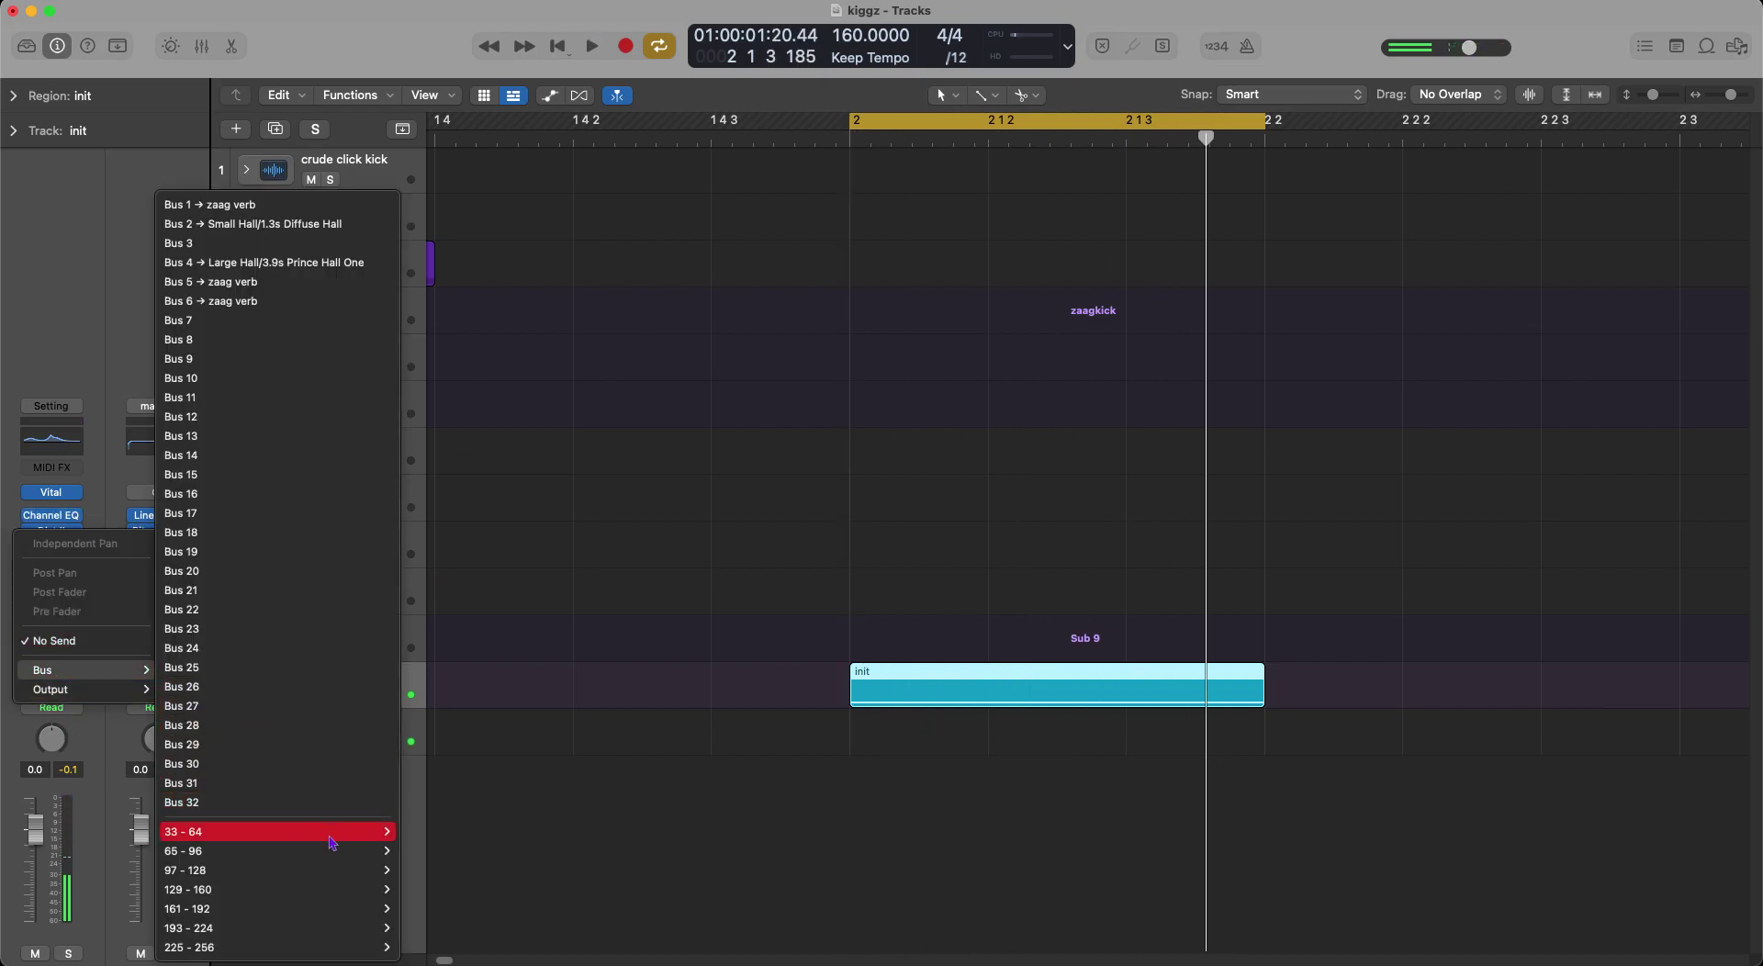
pyautogui.moveTo(202, 830)
pyautogui.click(450, 446)
pyautogui.rightClick(166, 285)
pyautogui.click(180, 295)
pyautogui.moveTo(351, 708)
pyautogui.mouseDown()
pyautogui.moveTo(354, 693)
pyautogui.moveTo(375, 725)
pyautogui.mouseUp()
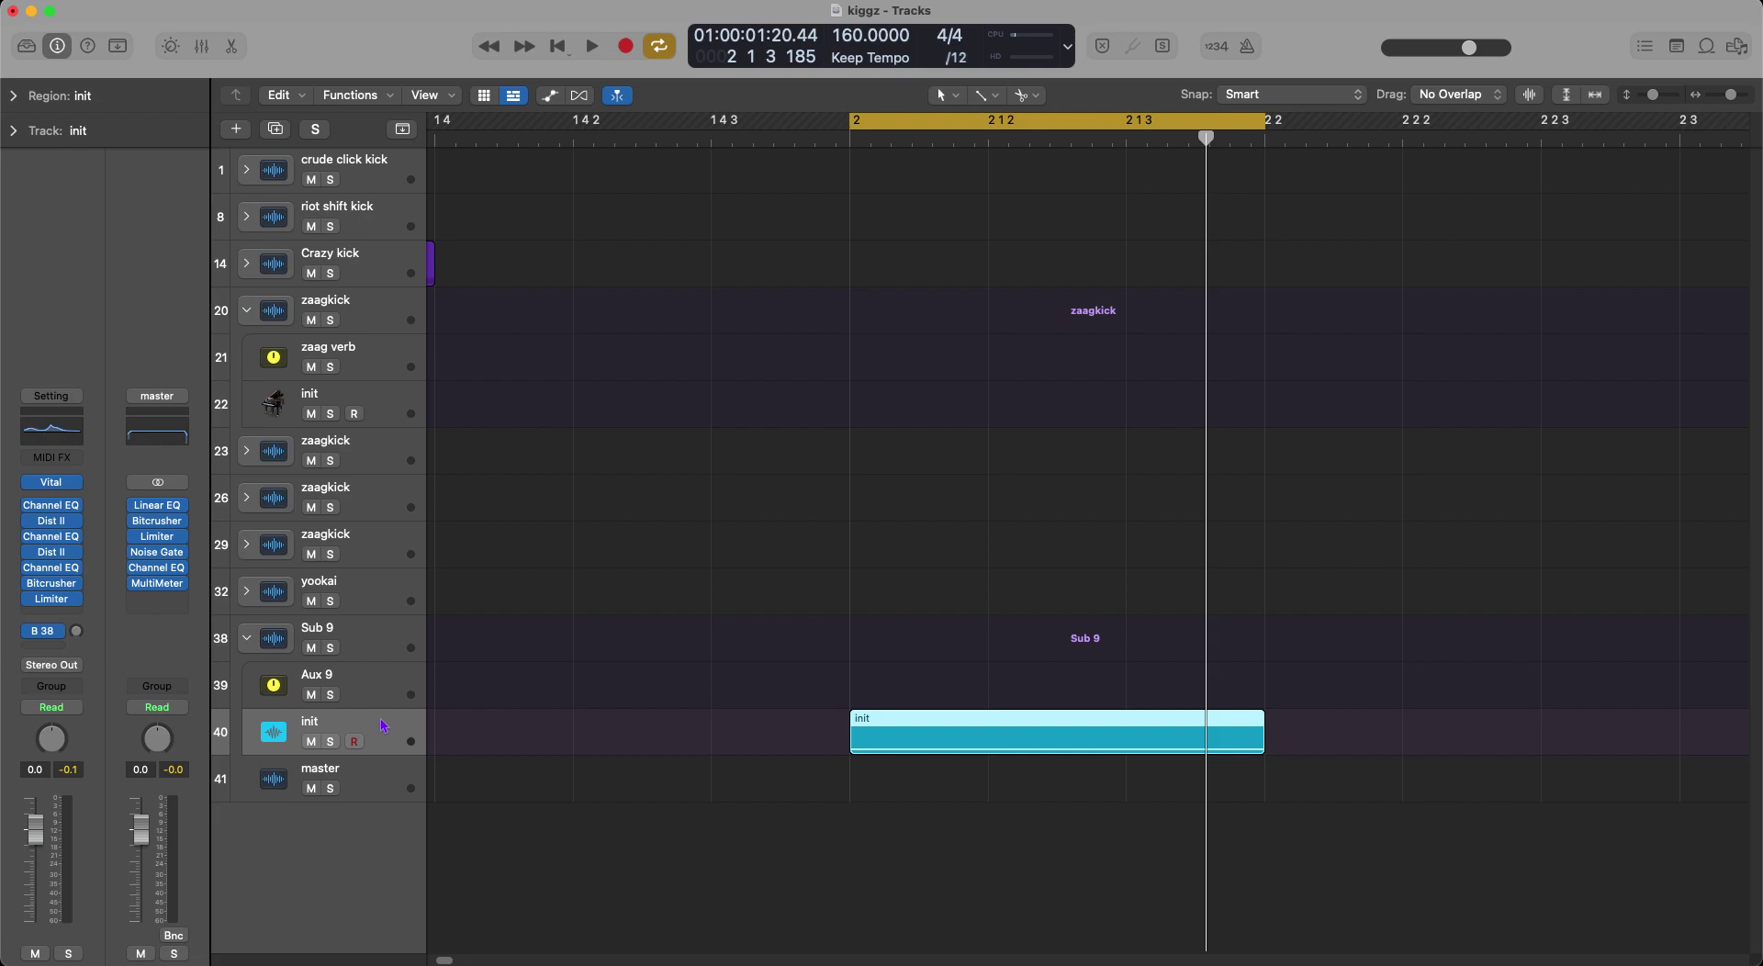
# Insert ValhallaRoom on the new aux track and load the zaag preset.
pyautogui.click(372, 688)
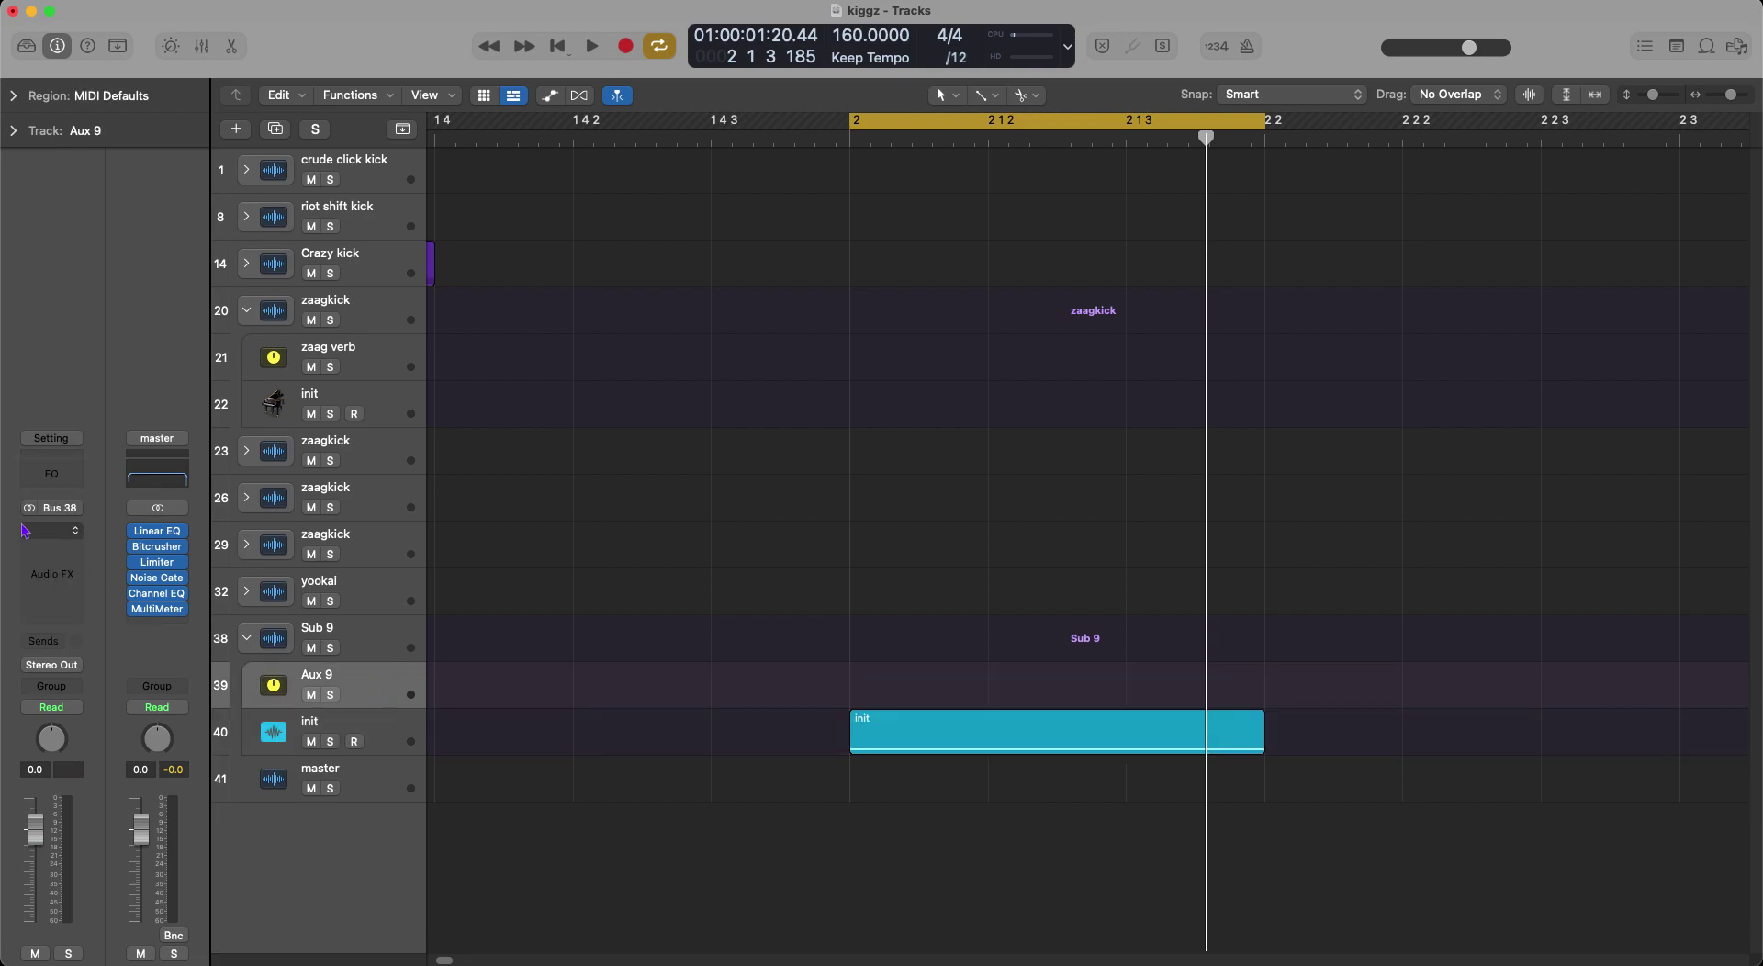
pyautogui.click(68, 543)
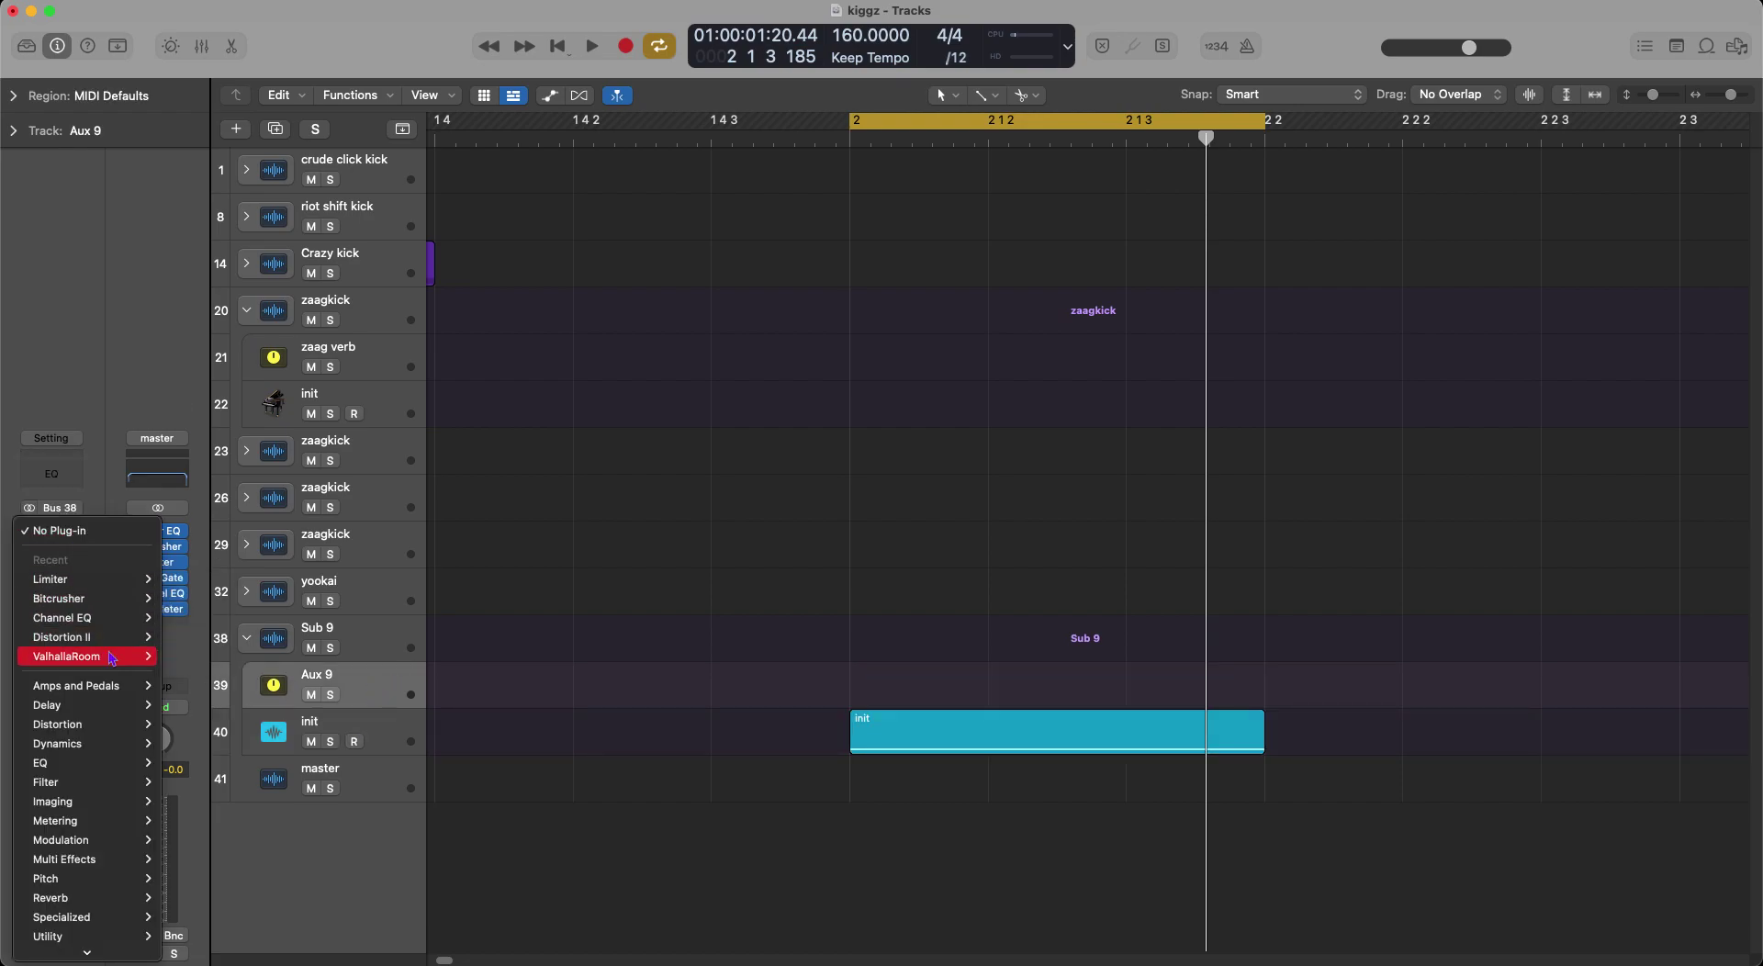
pyautogui.click(111, 658)
pyautogui.click(648, 264)
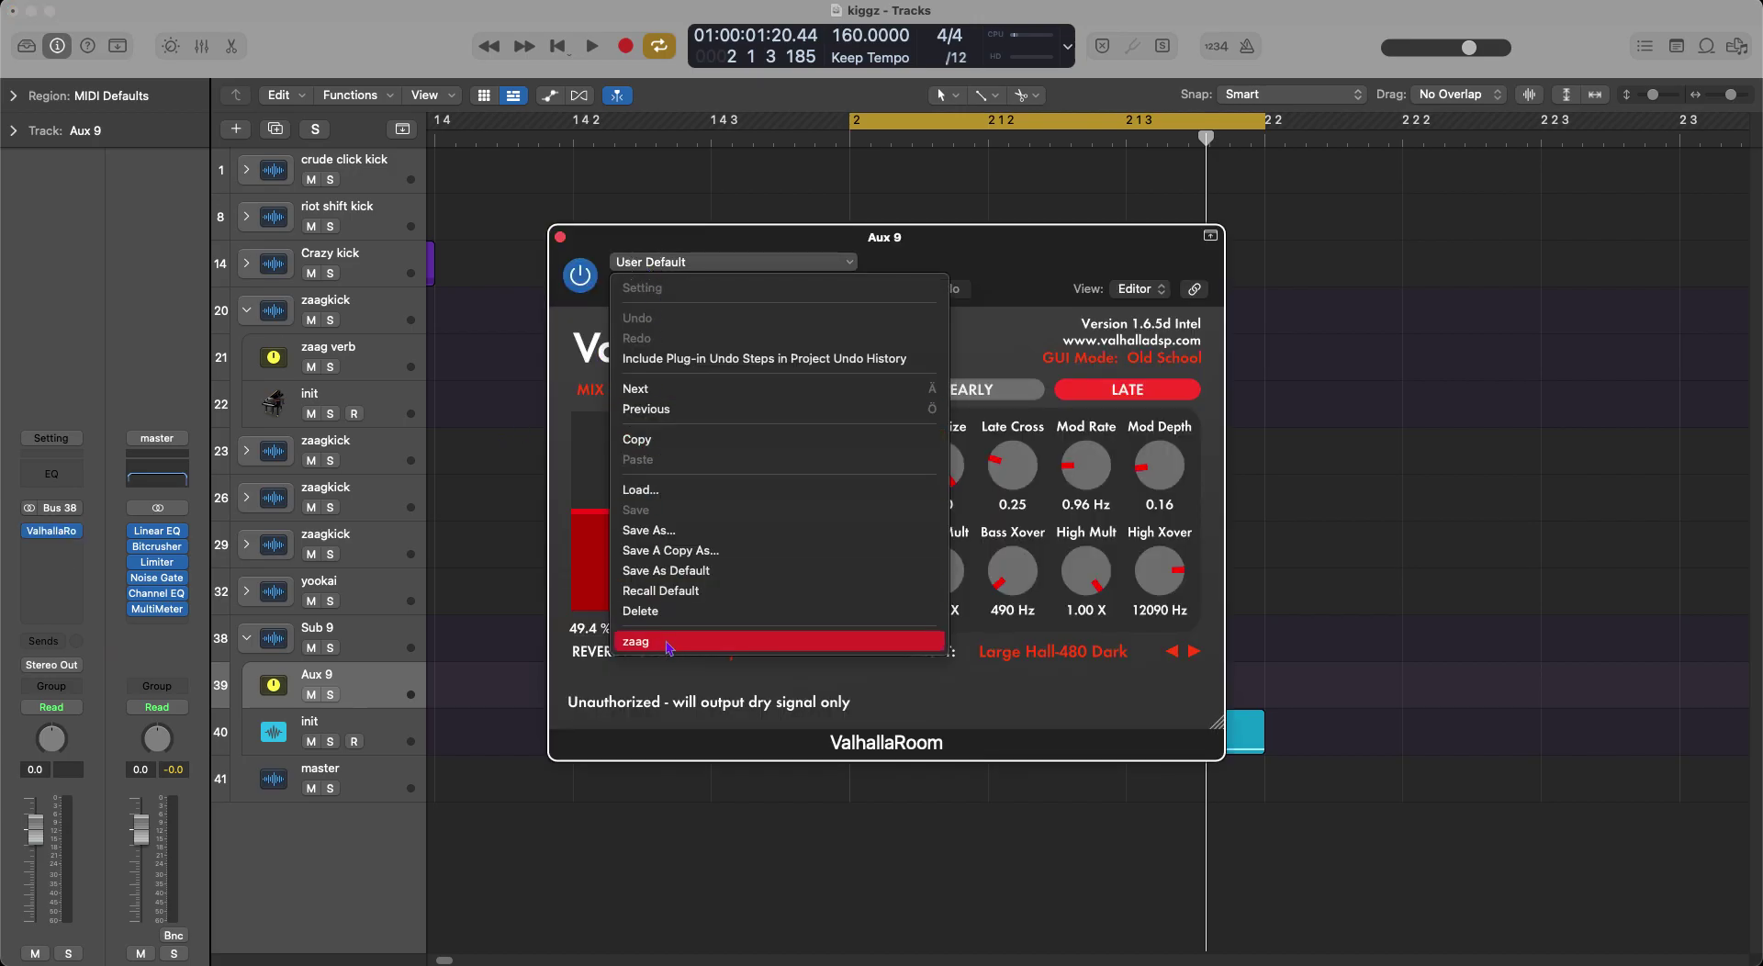
pyautogui.click(671, 652)
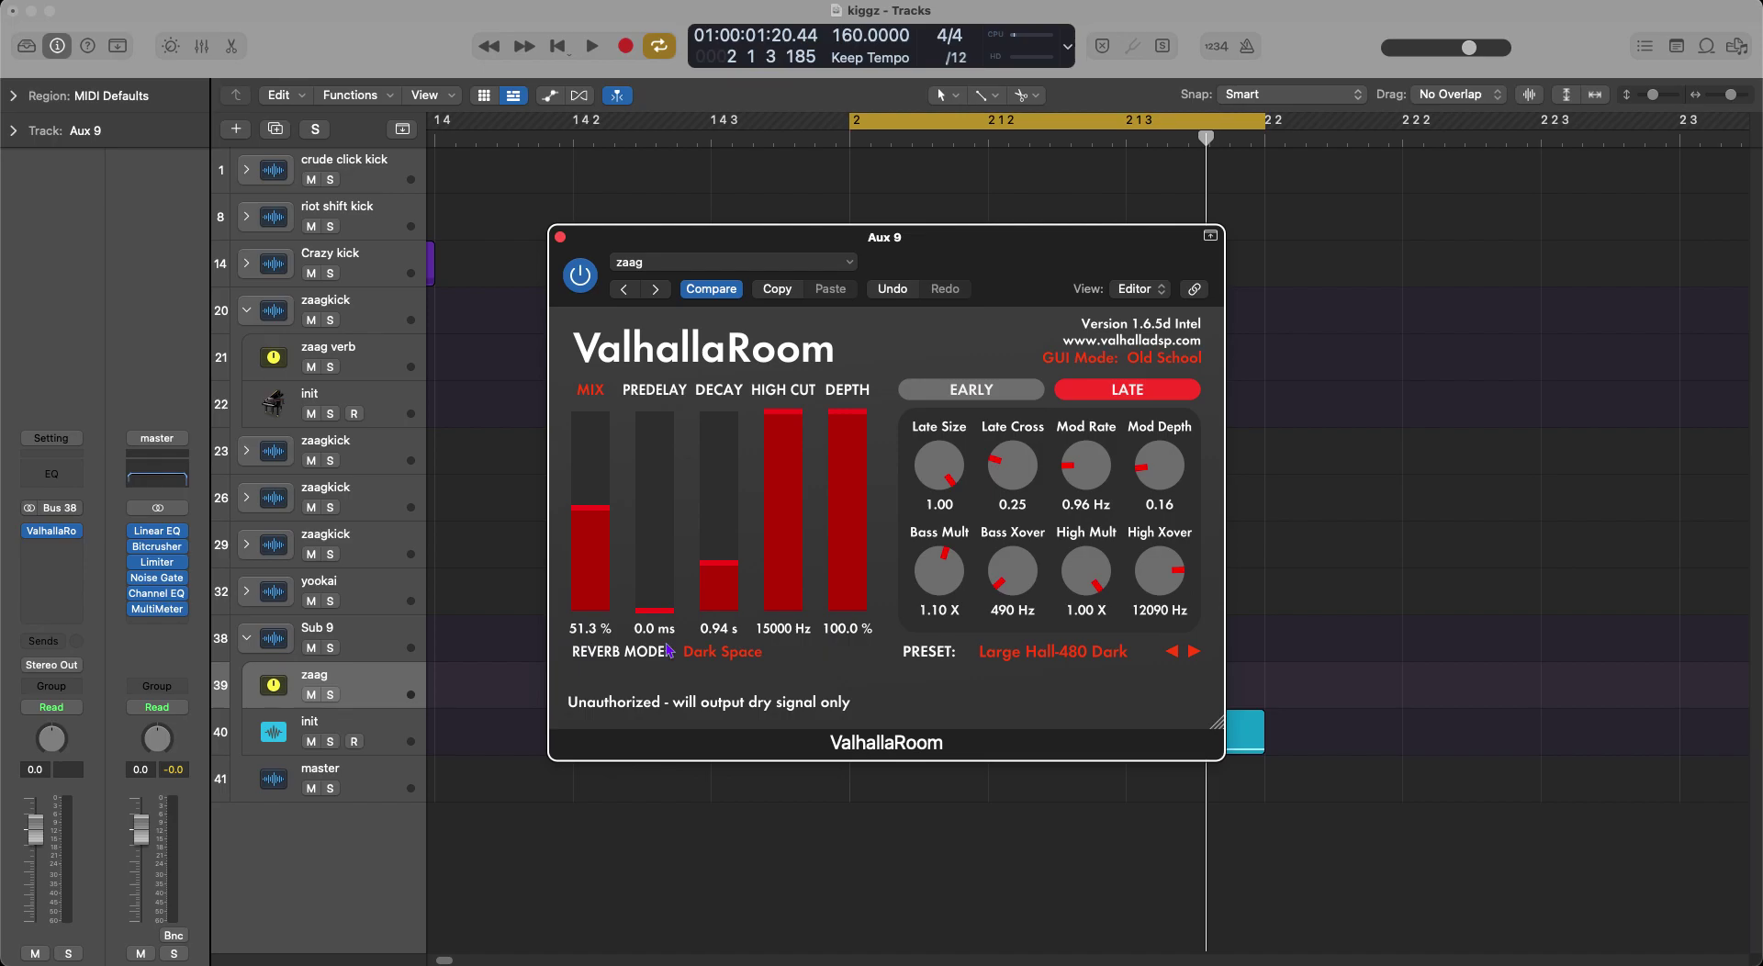
pyautogui.click(560, 238)
# Add a Channel EQ after the reverb on the aux and enable a 48 dB/Oct low cut at 690 Hz.
pyautogui.click(53, 475)
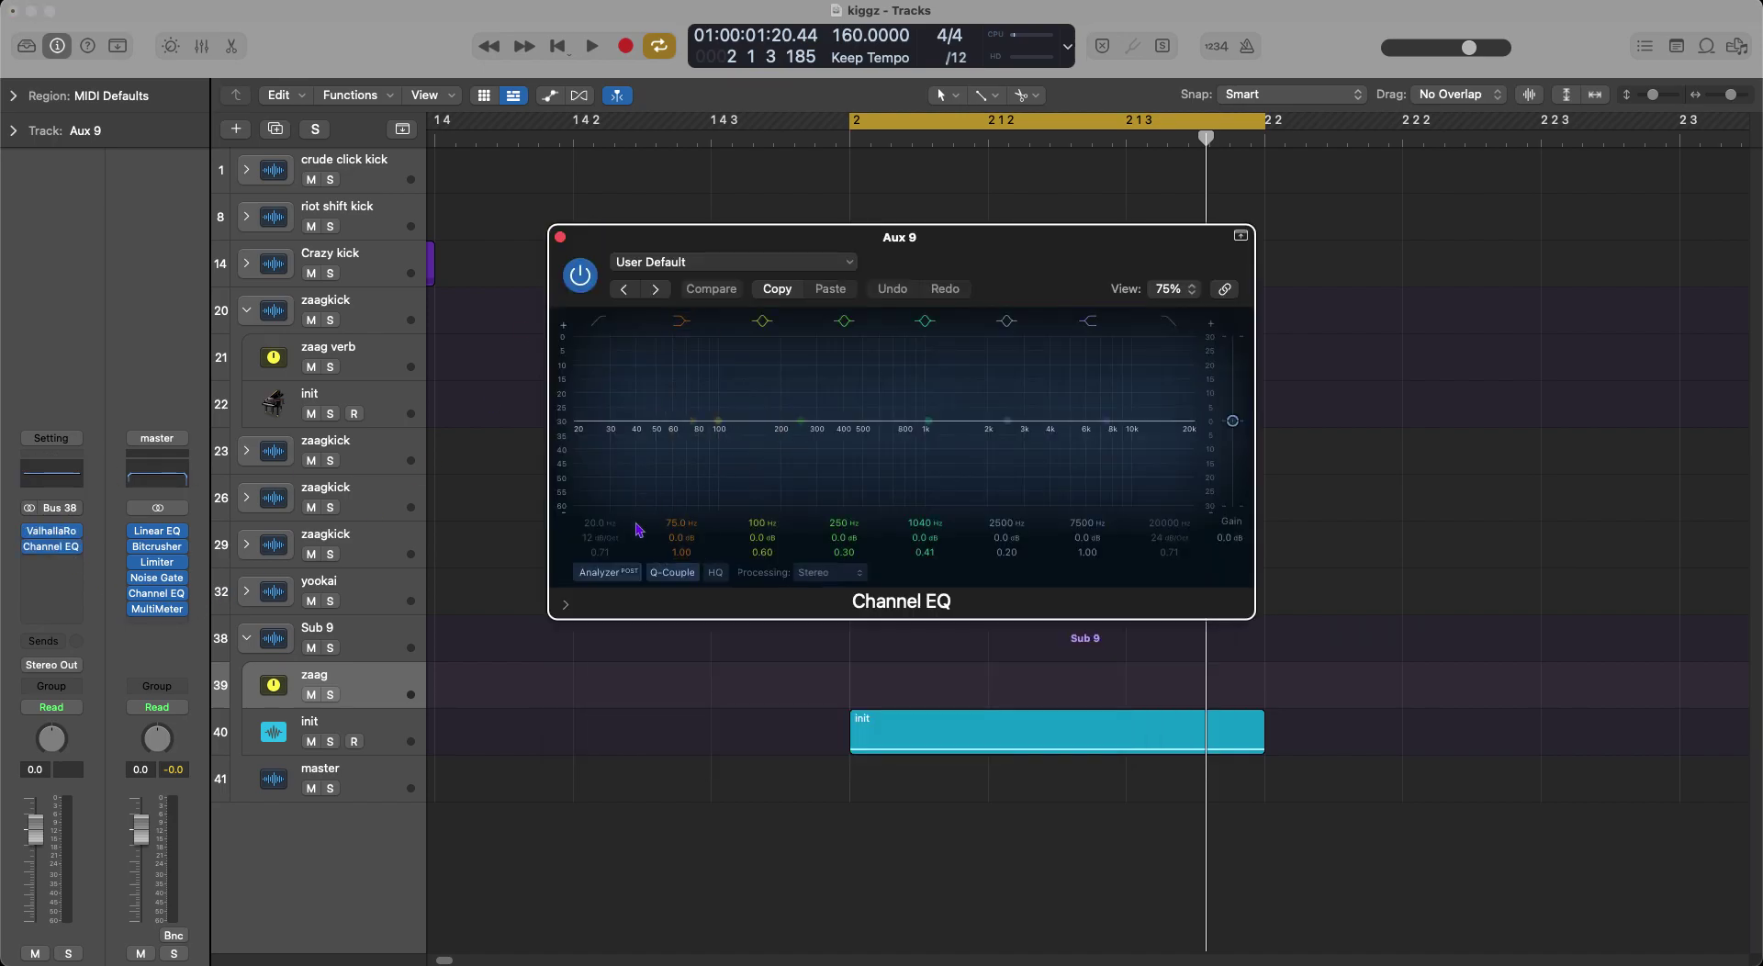
pyautogui.click(602, 317)
pyautogui.moveTo(606, 522); pyautogui.dragTo(898, 477)
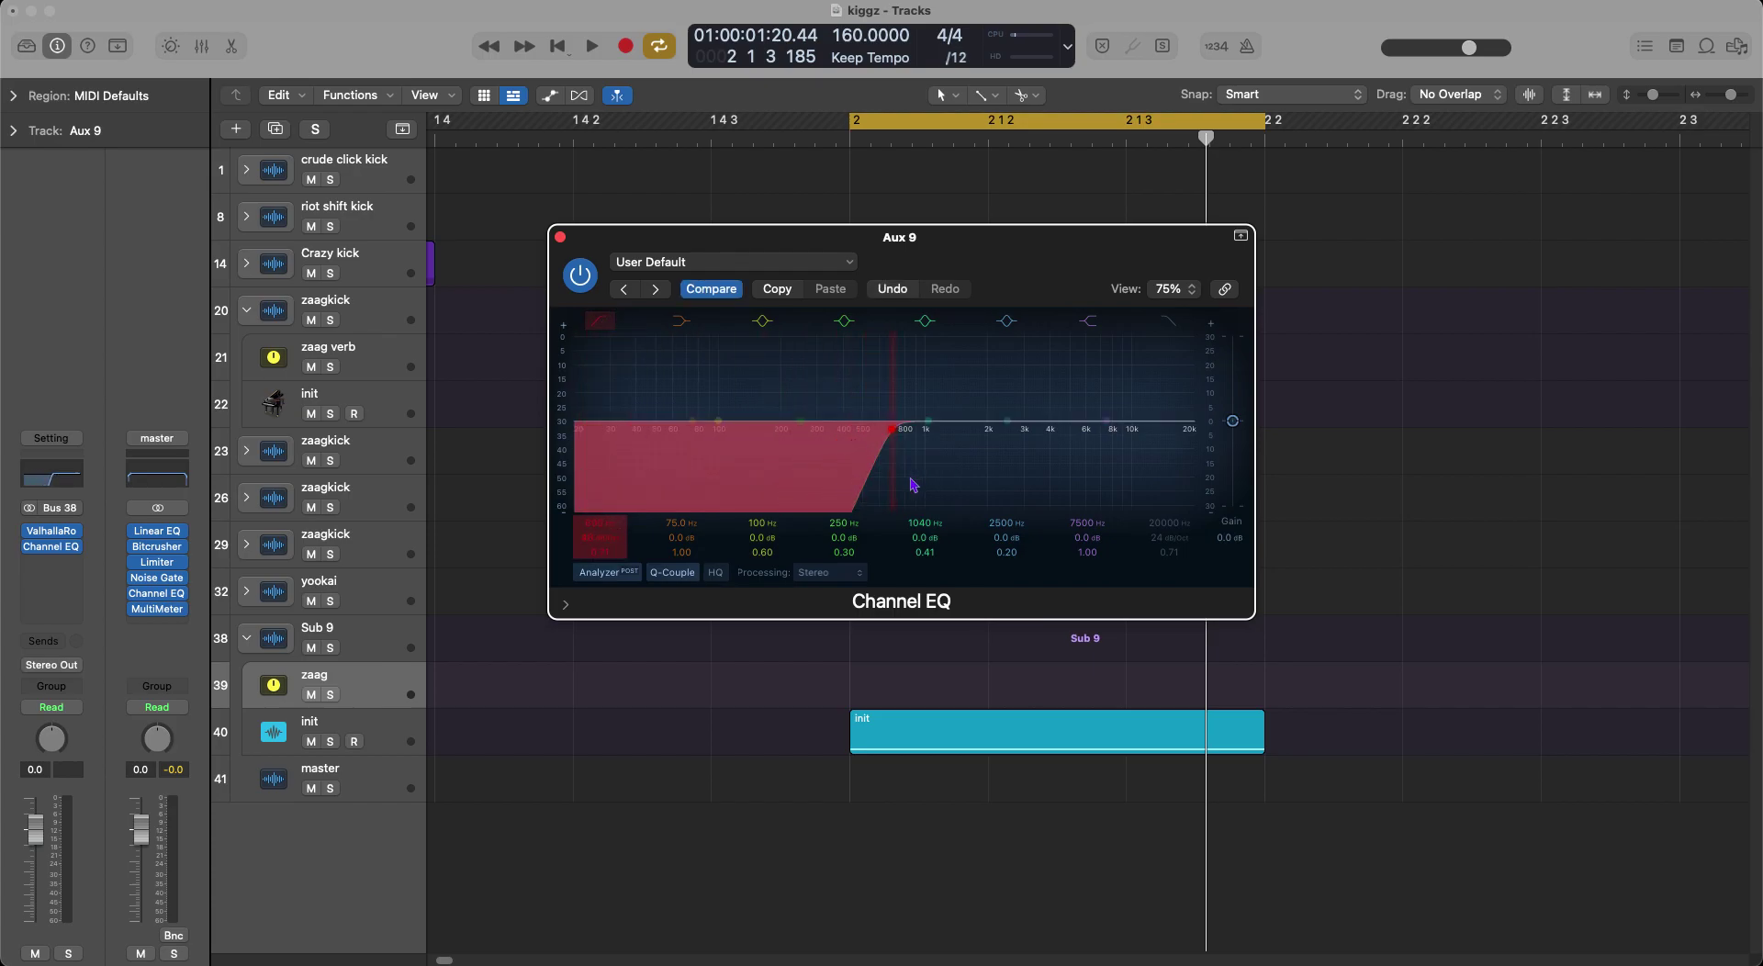
# Set the init track's Bus 38 send level to 0.0 dB and play the loop.
pyautogui.press('space')
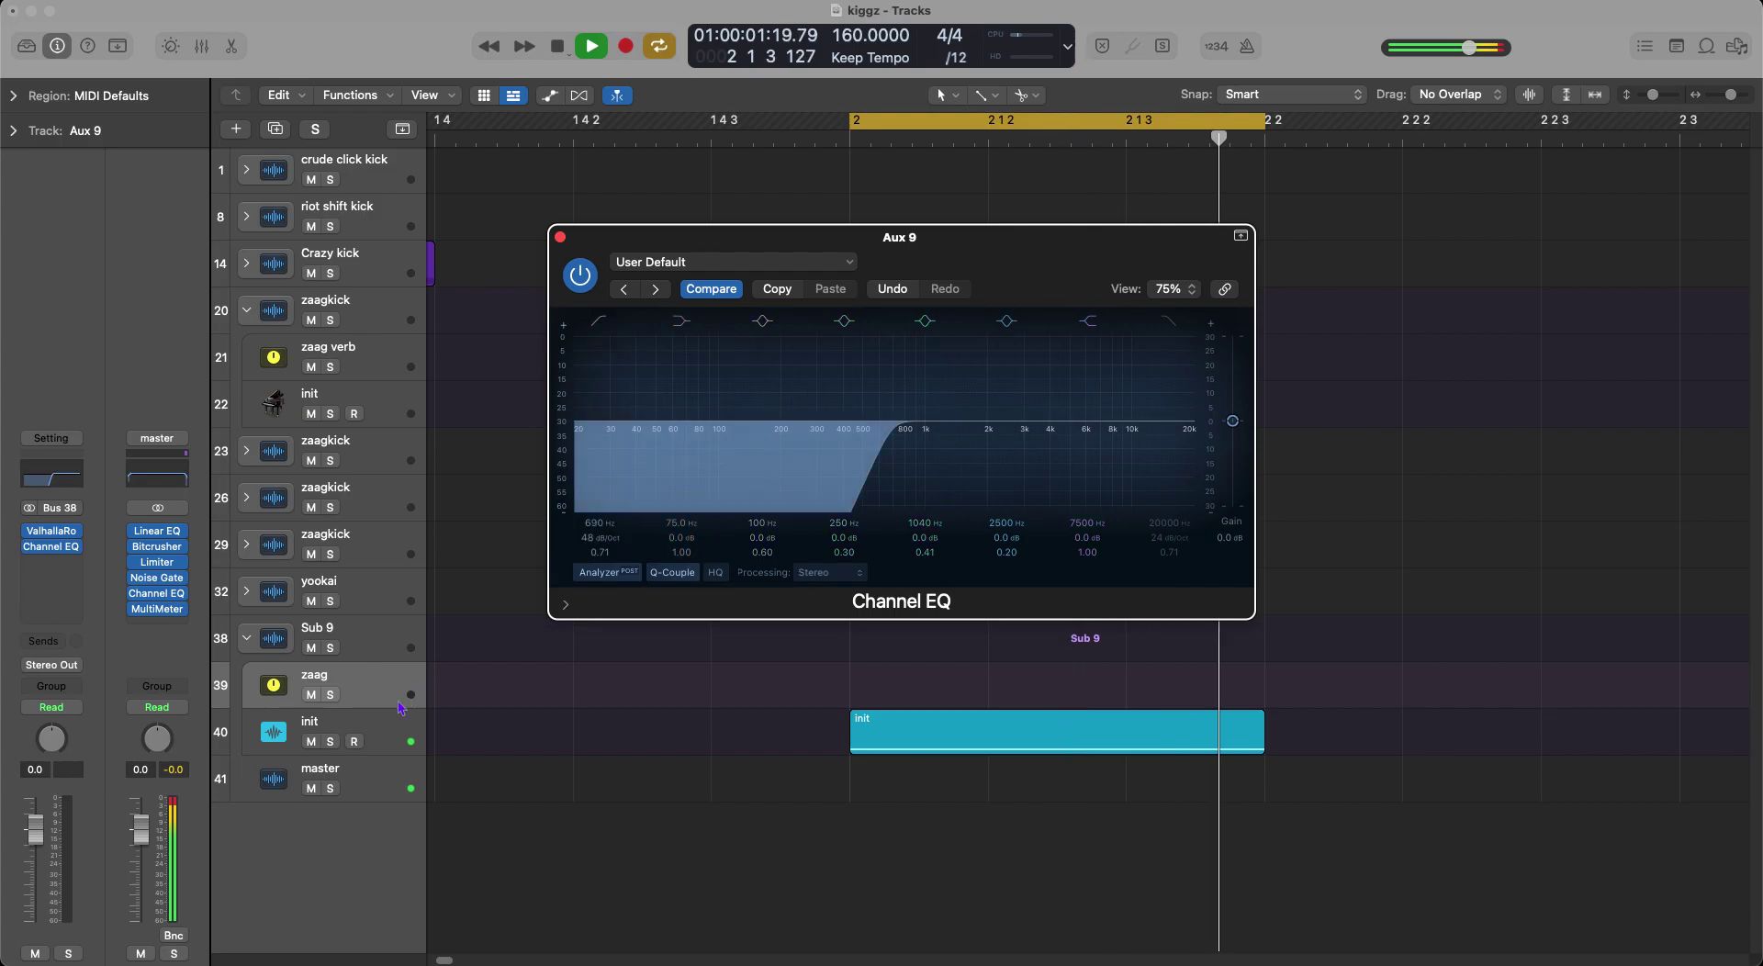
pyautogui.click(367, 719)
pyautogui.click(77, 633)
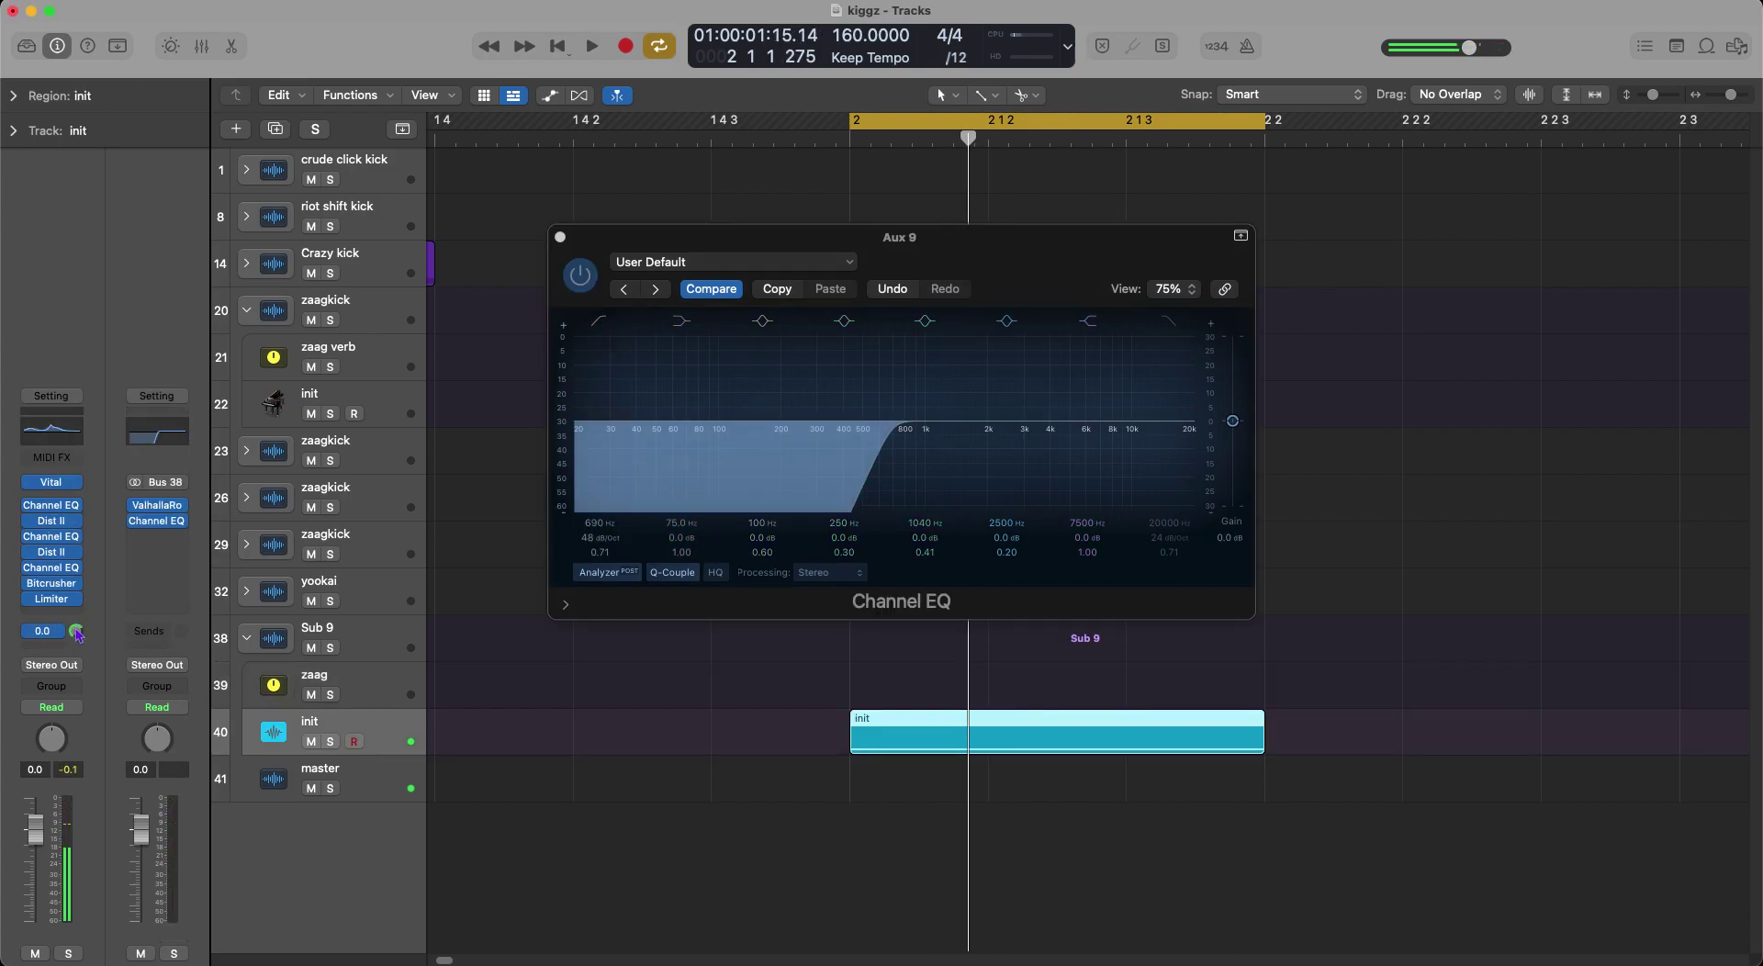
pyautogui.press('space')
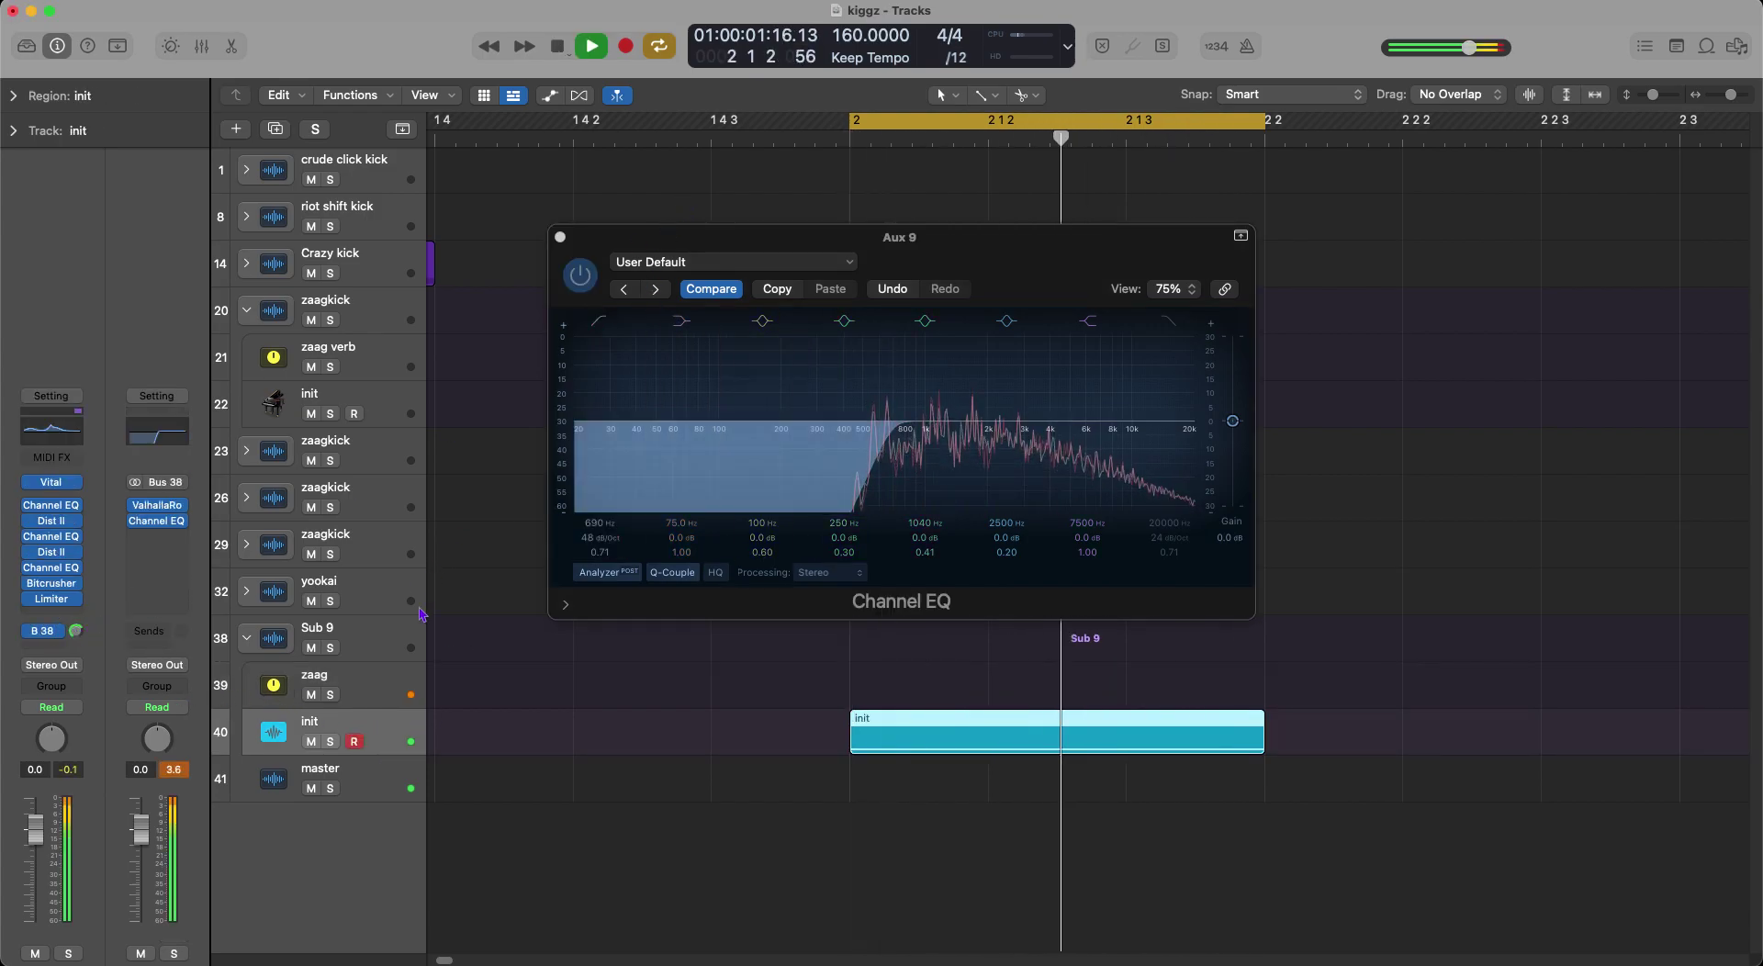
# Solo the zaag aux track, move its EQ low cut to 740 Hz and set its volume to -8 dB.
pyautogui.click(330, 694)
pyautogui.moveTo(868, 459)
pyautogui.mouseDown()
pyautogui.moveTo(838, 460)
pyautogui.moveTo(898, 454)
pyautogui.mouseUp()
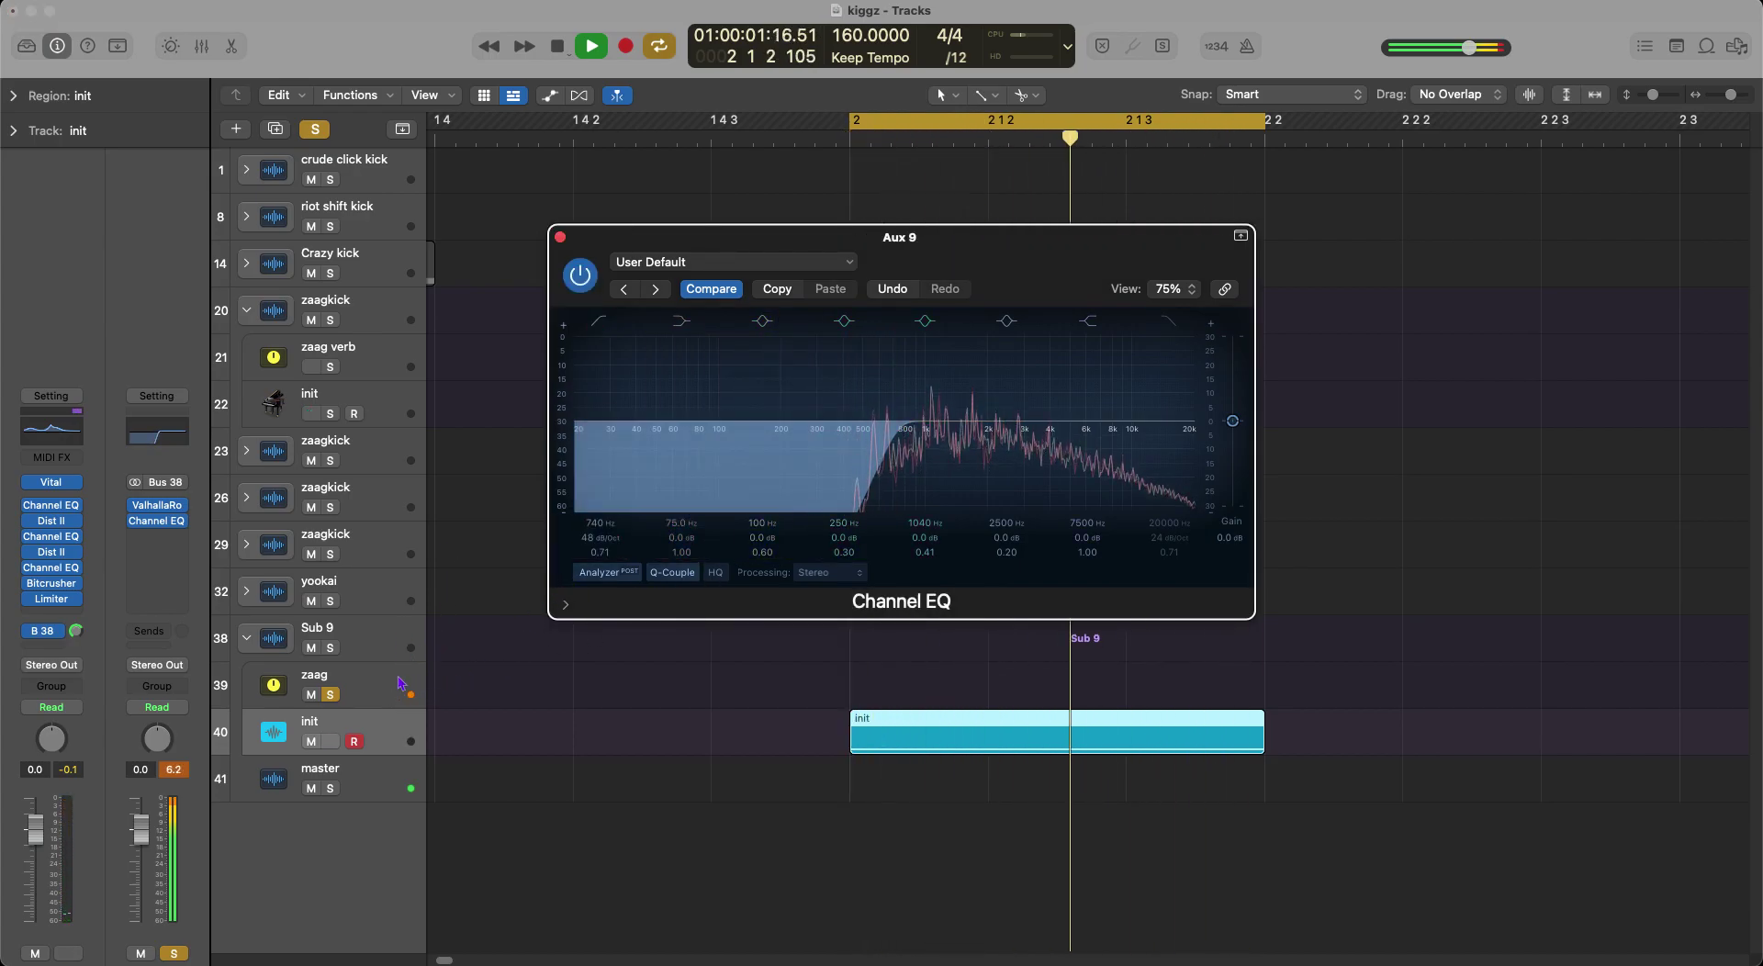
pyautogui.click(367, 685)
pyautogui.doubleClick(34, 769)
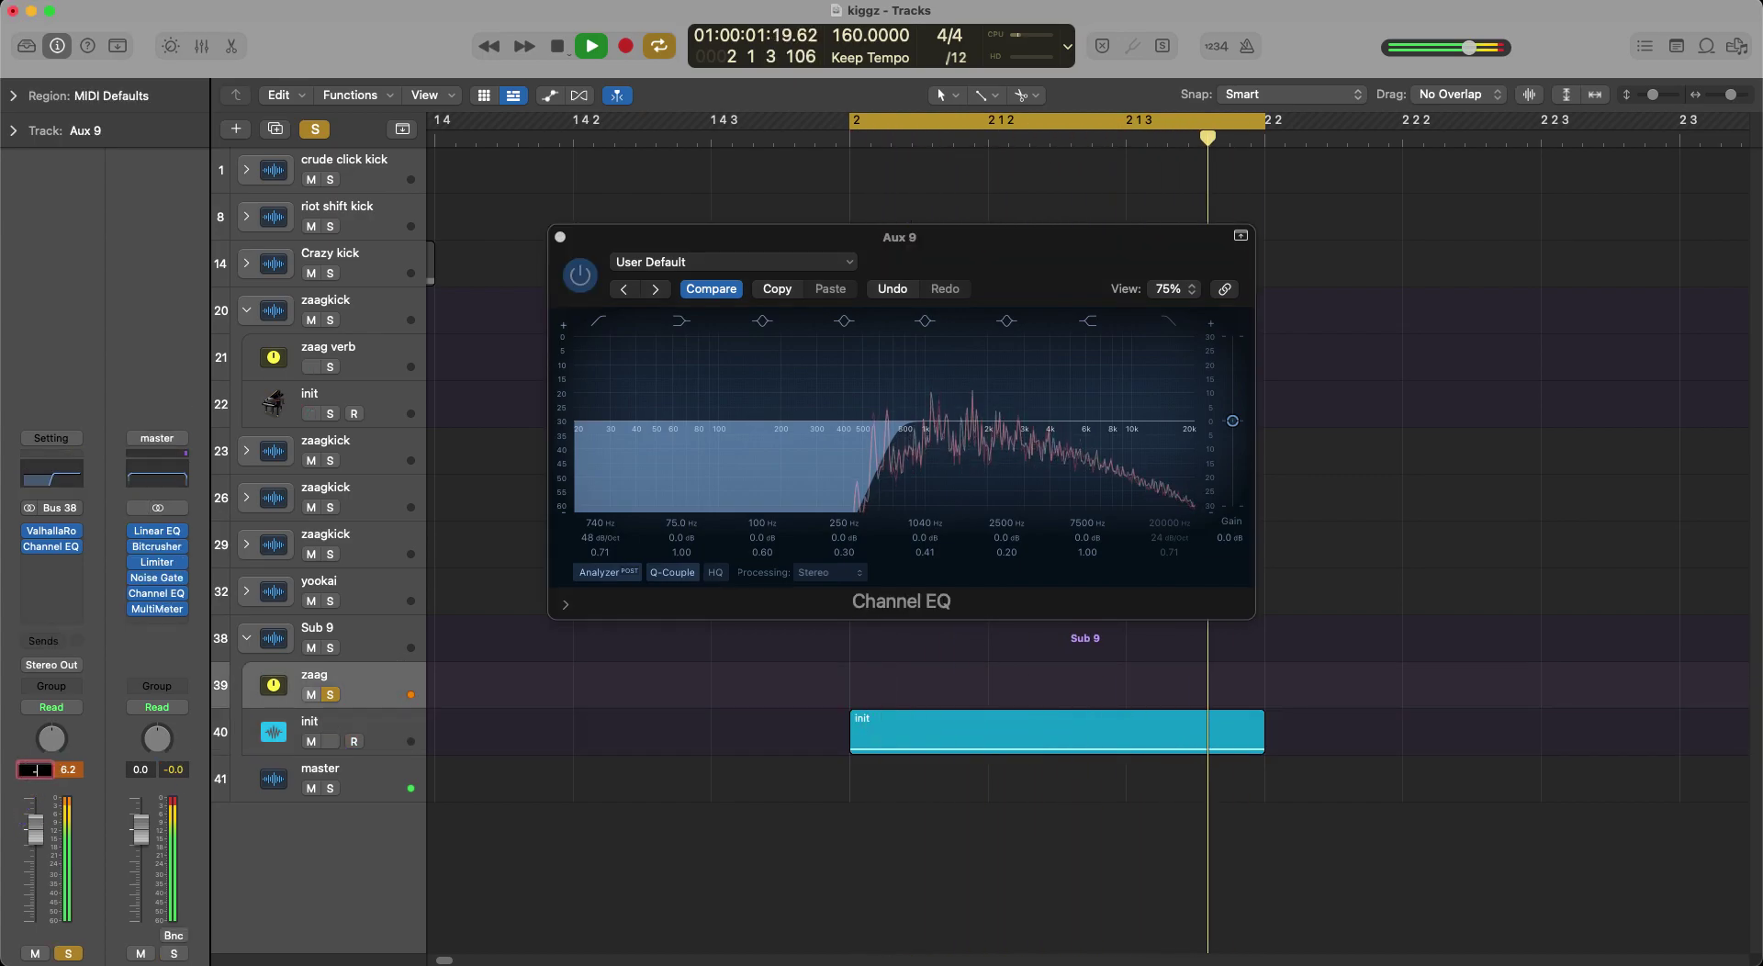
pyautogui.write('-8')
pyautogui.press('Return')
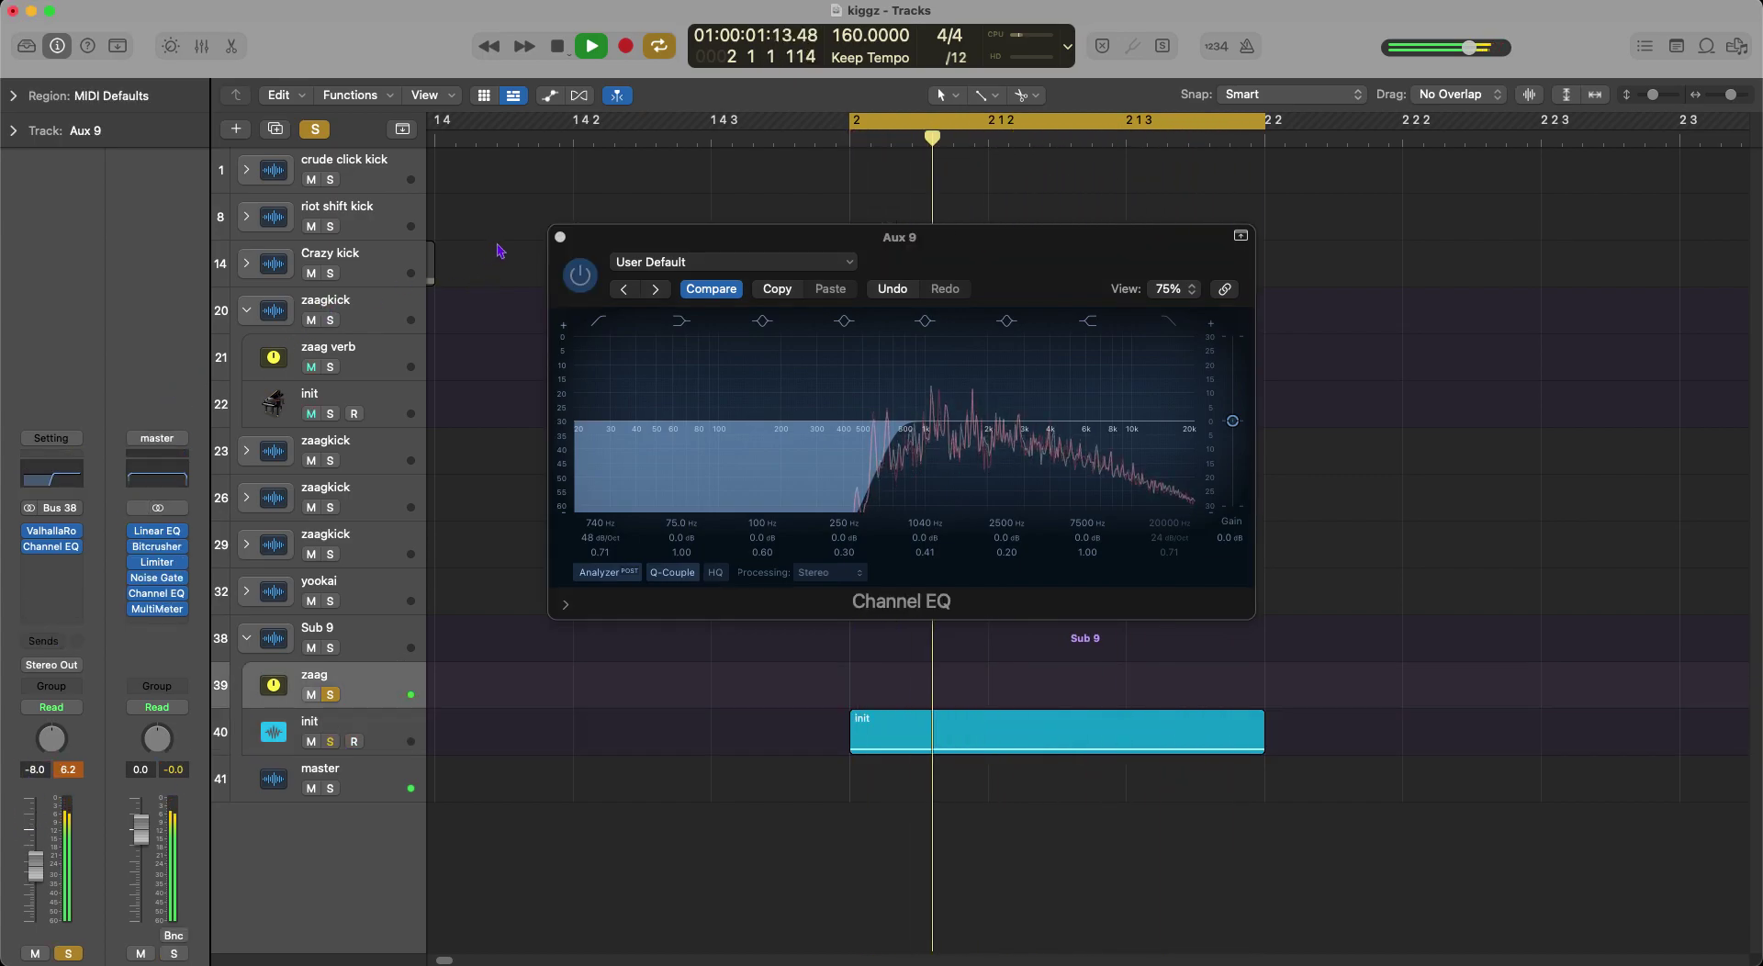
pyautogui.click(559, 237)
# Insert Distortion II after the aux's EQ with the Nasty type, turn Tone to minimum and adjust Drive by ear.
pyautogui.click(53, 562)
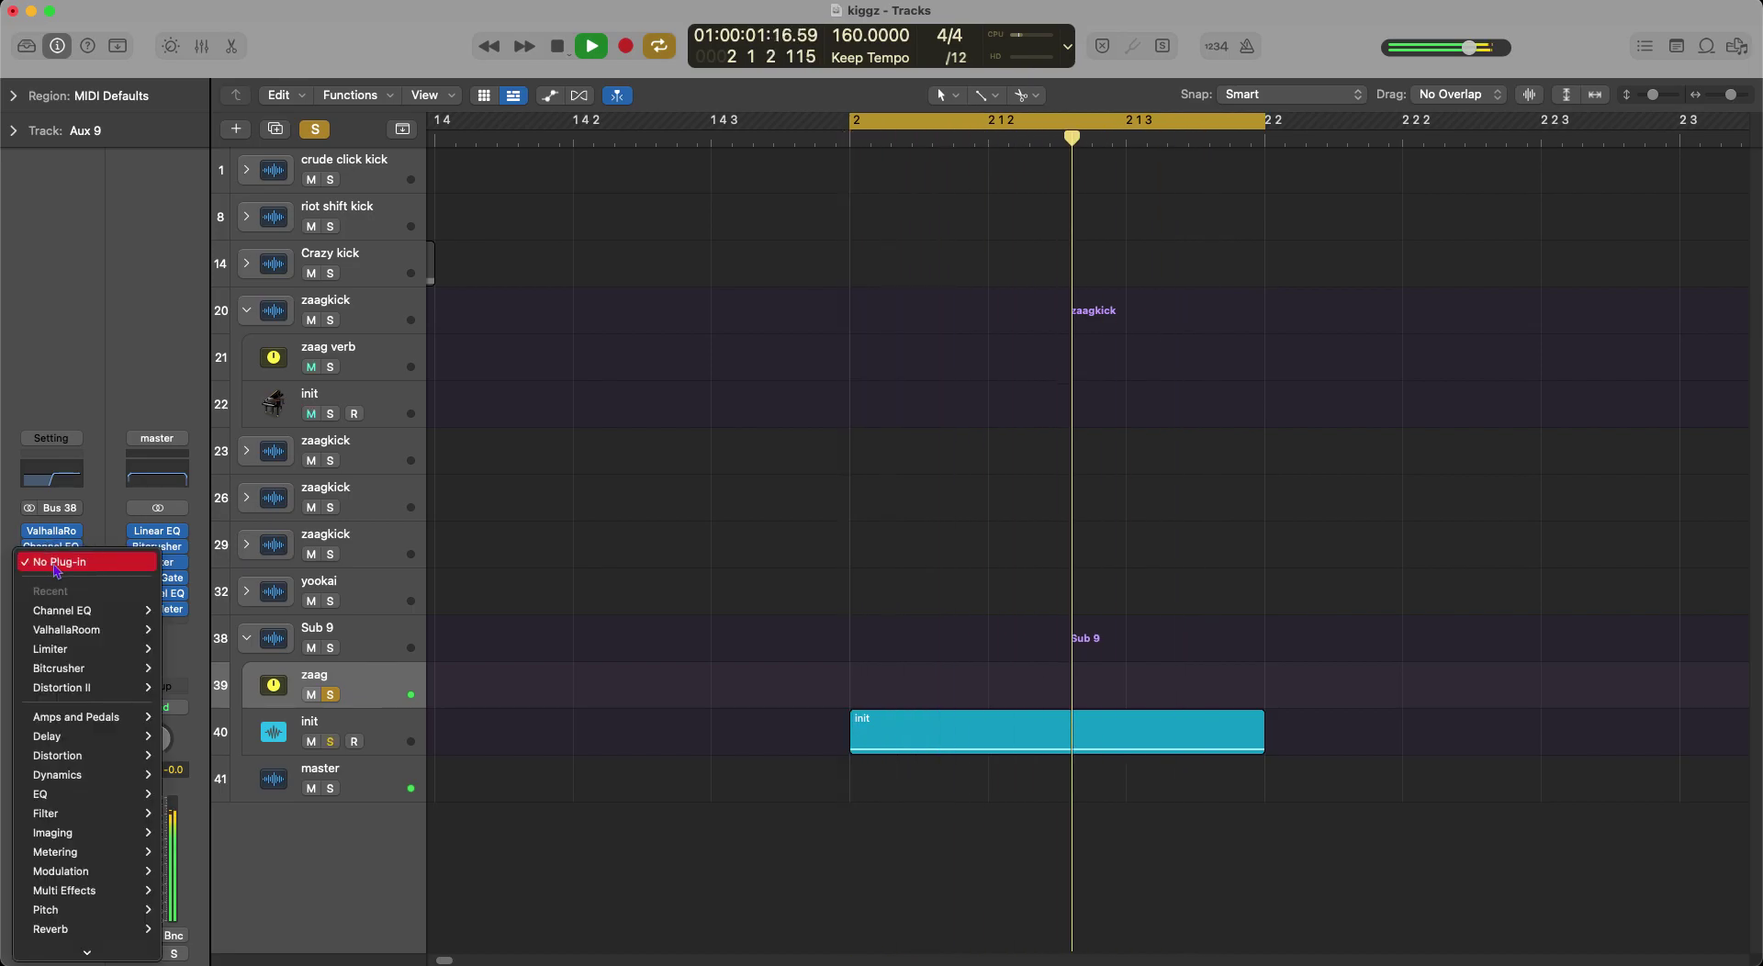
pyautogui.click(73, 687)
pyautogui.moveTo(770, 418); pyautogui.dragTo(688, 794)
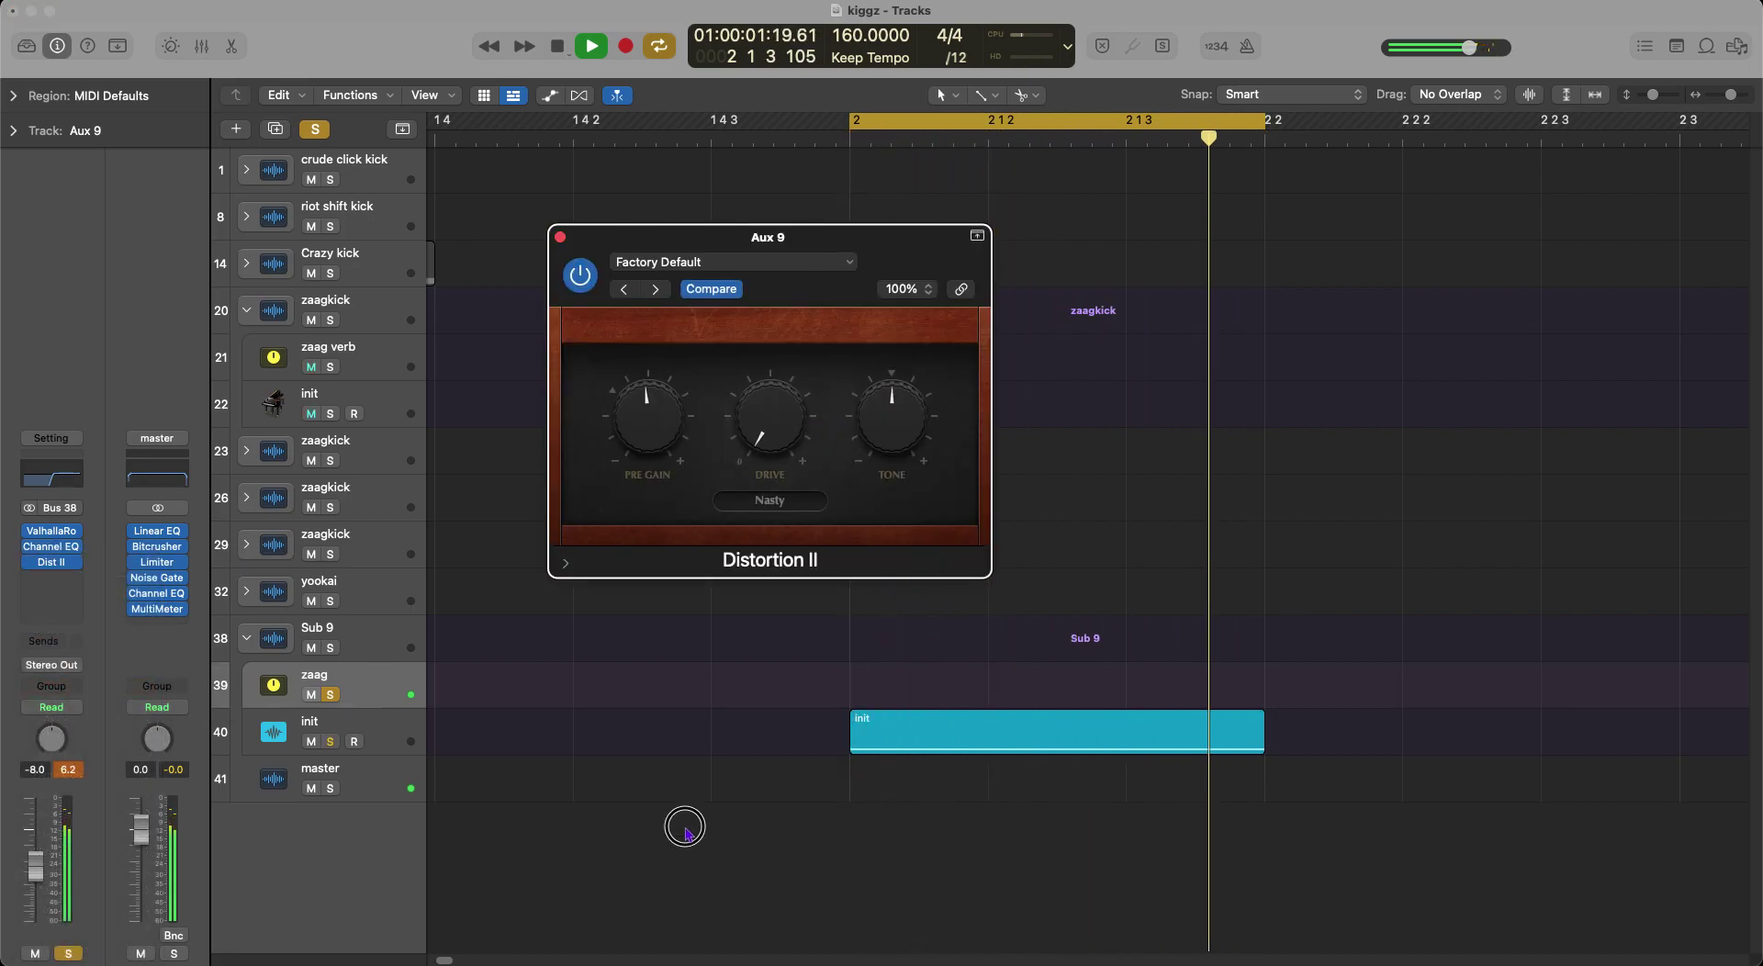
pyautogui.moveTo(767, 404); pyautogui.dragTo(752, 218)
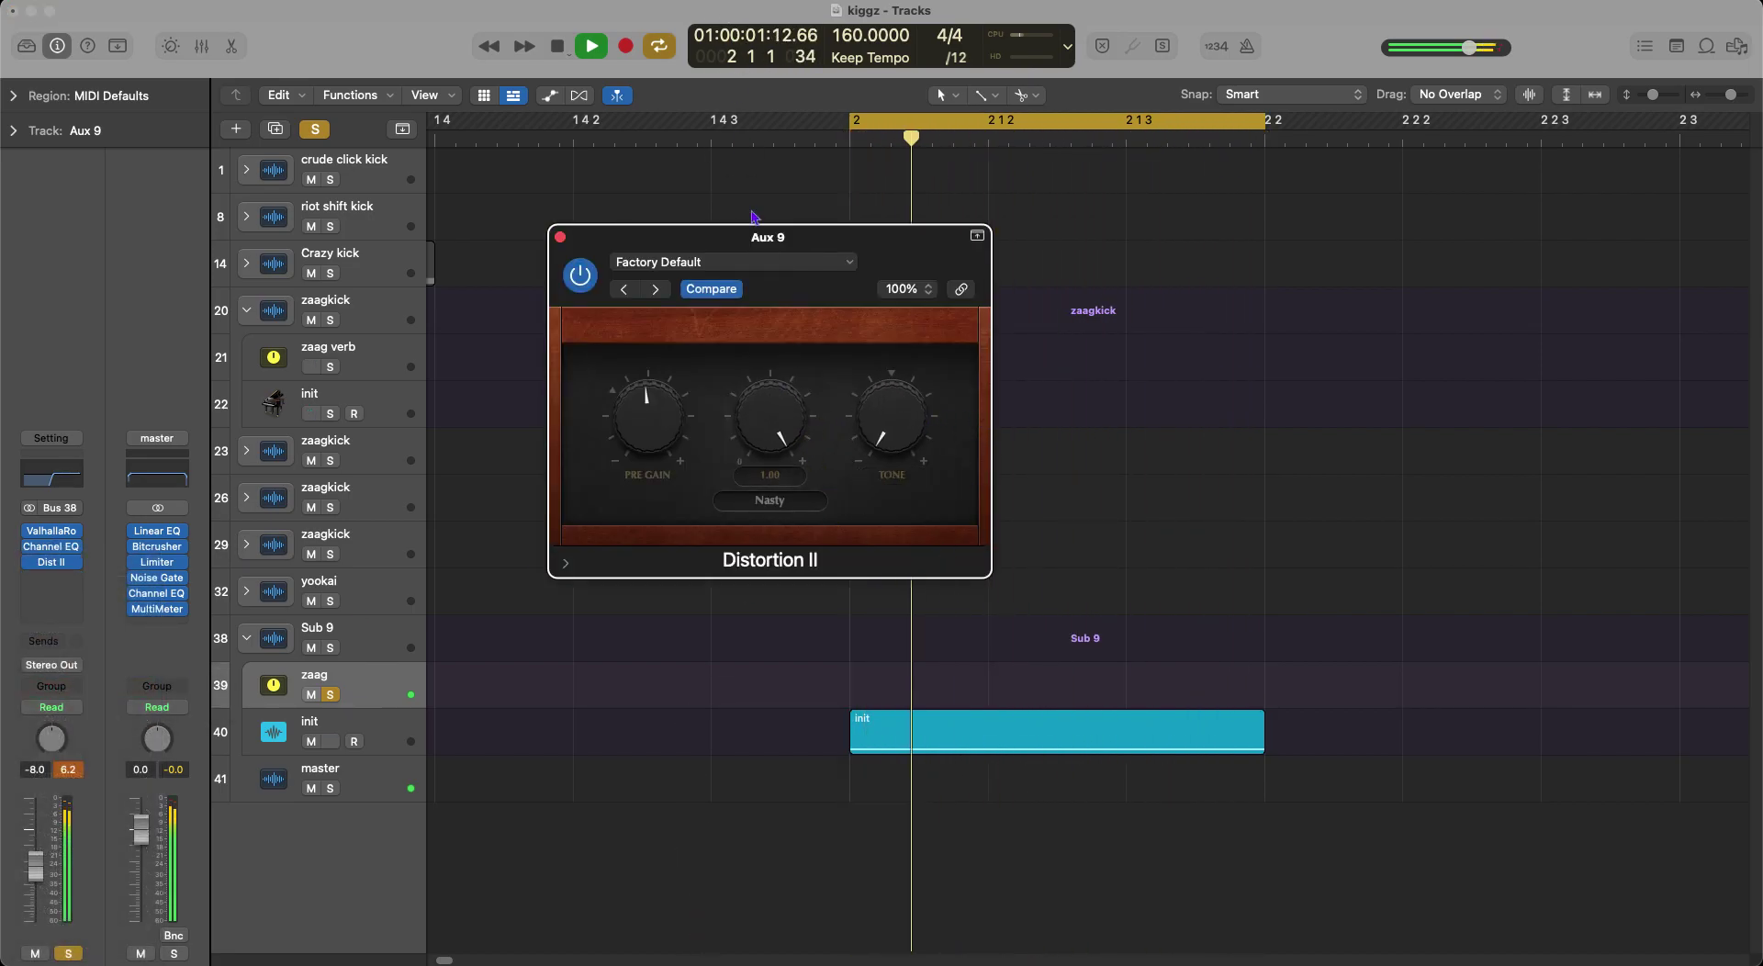
pyautogui.moveTo(767, 437); pyautogui.dragTo(762, 472)
pyautogui.click(560, 237)
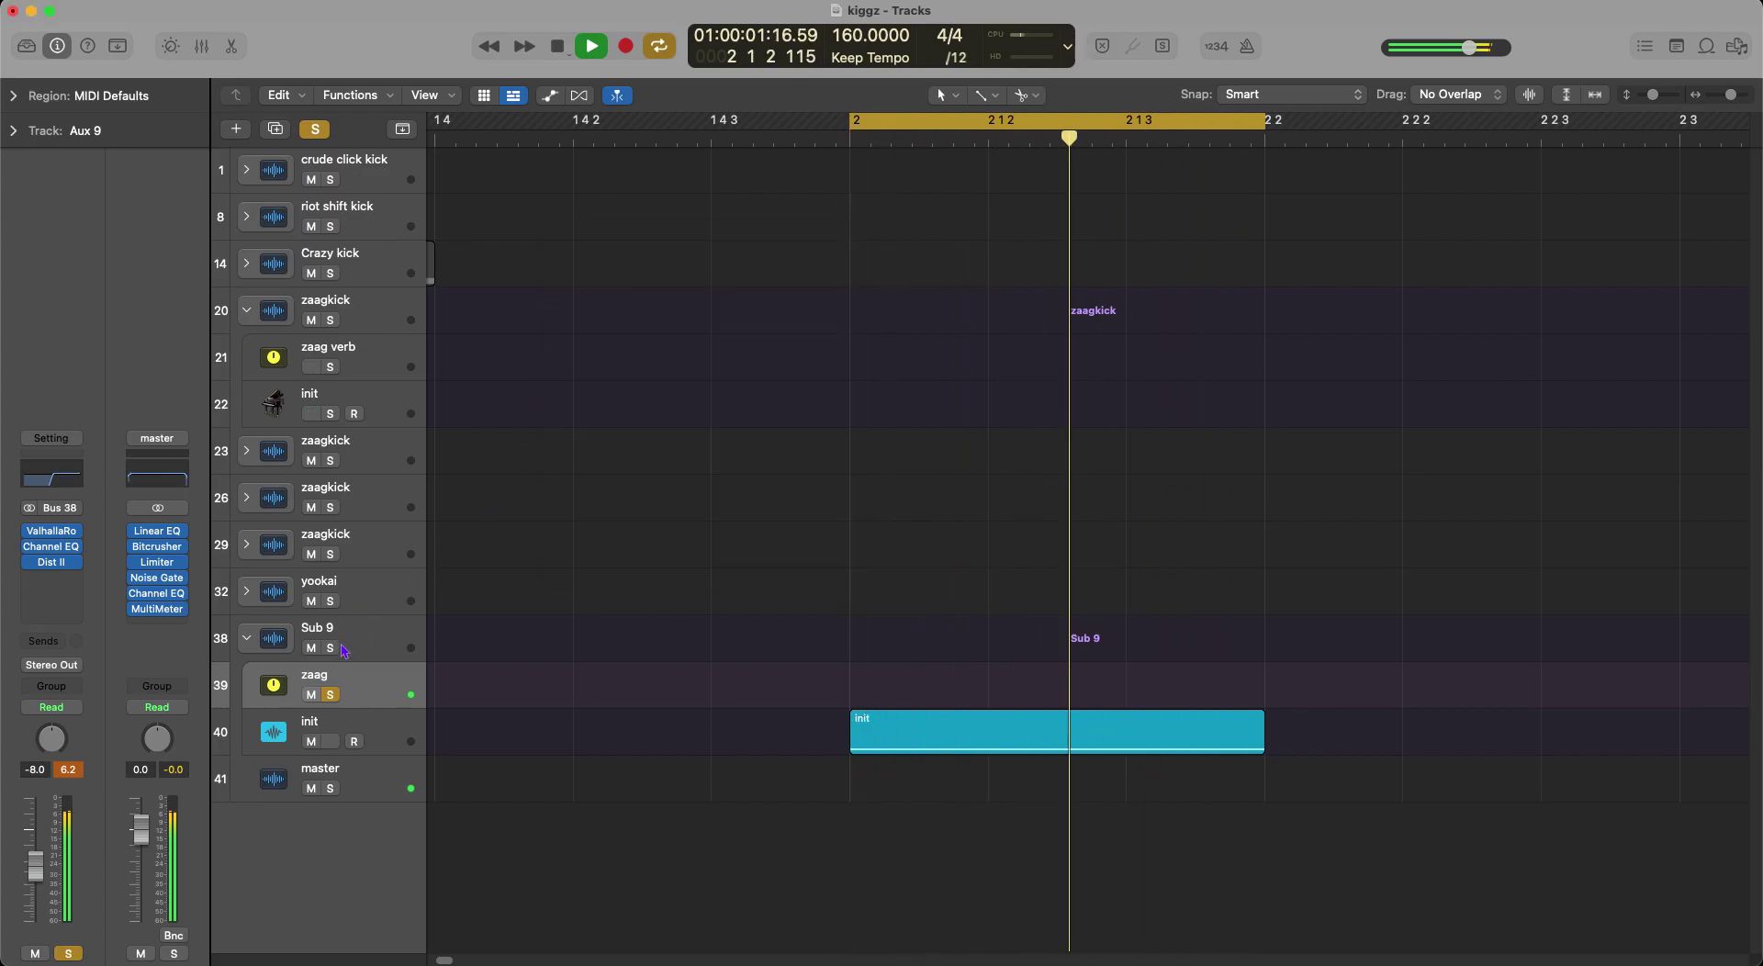
# Switch the solo from the zaag aux to the whole Sub 9 stack and play the loop.
pyautogui.press('space')
pyautogui.click(331, 695)
pyautogui.press('space')
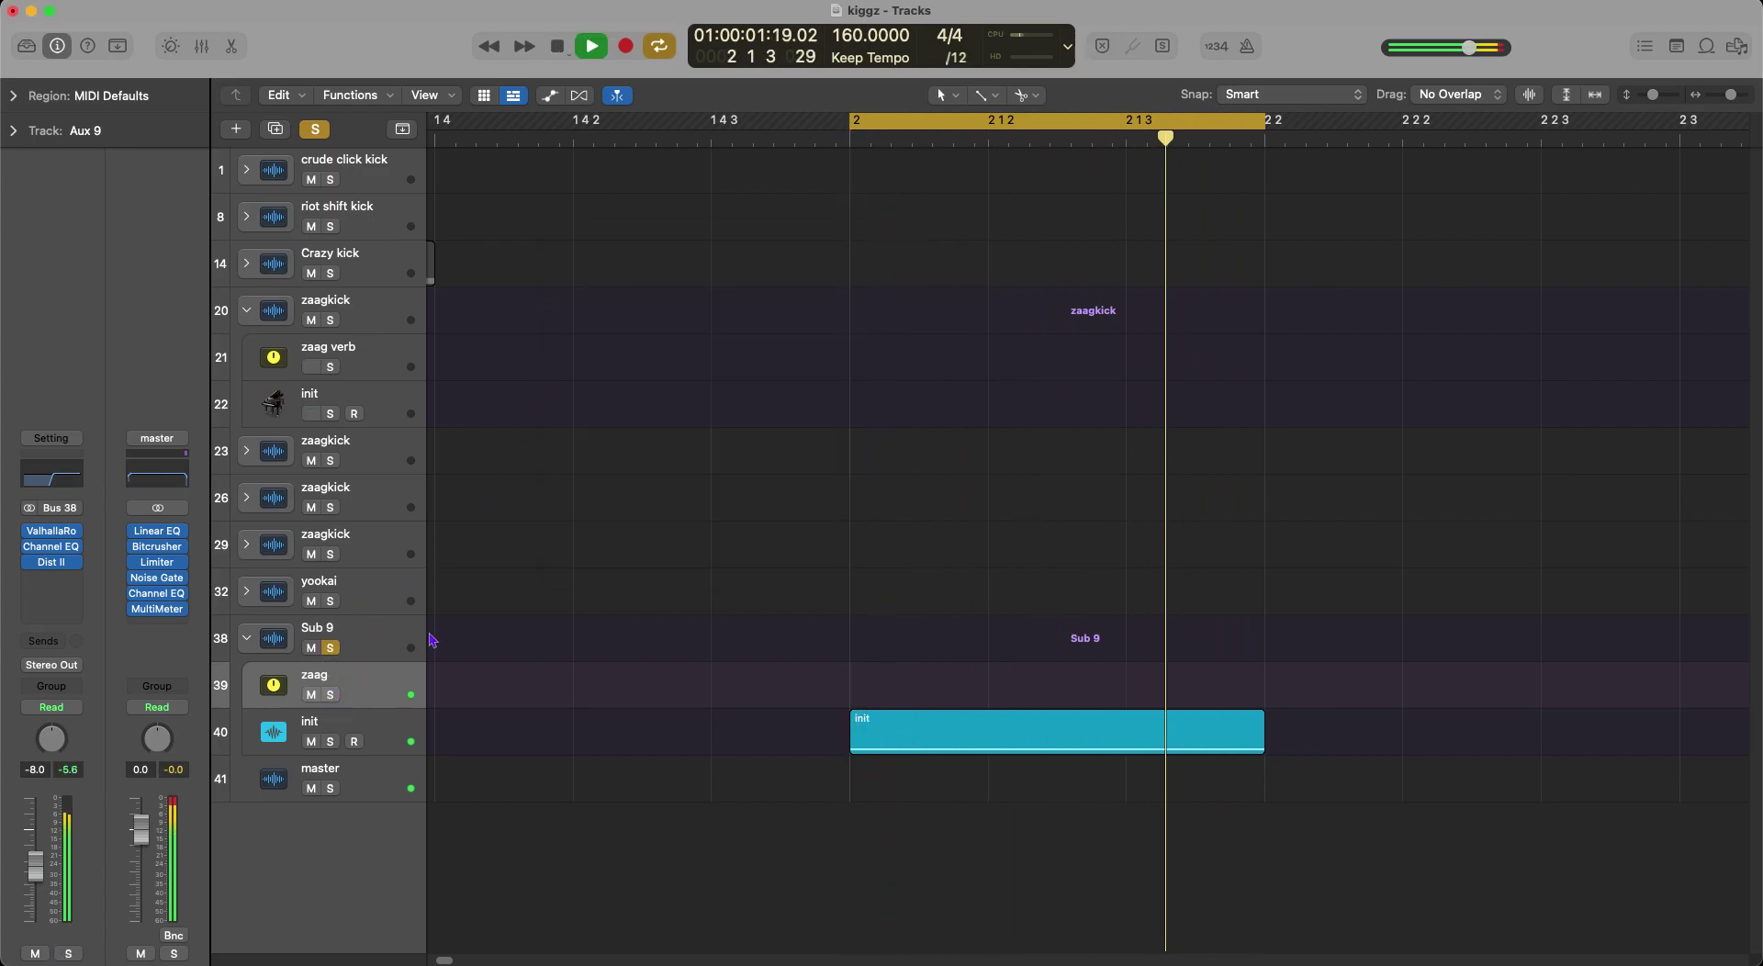
# Clear the active solo and insert a stereo Channel EQ on the init track directly before its Bitcrusher.
pyautogui.click(314, 128)
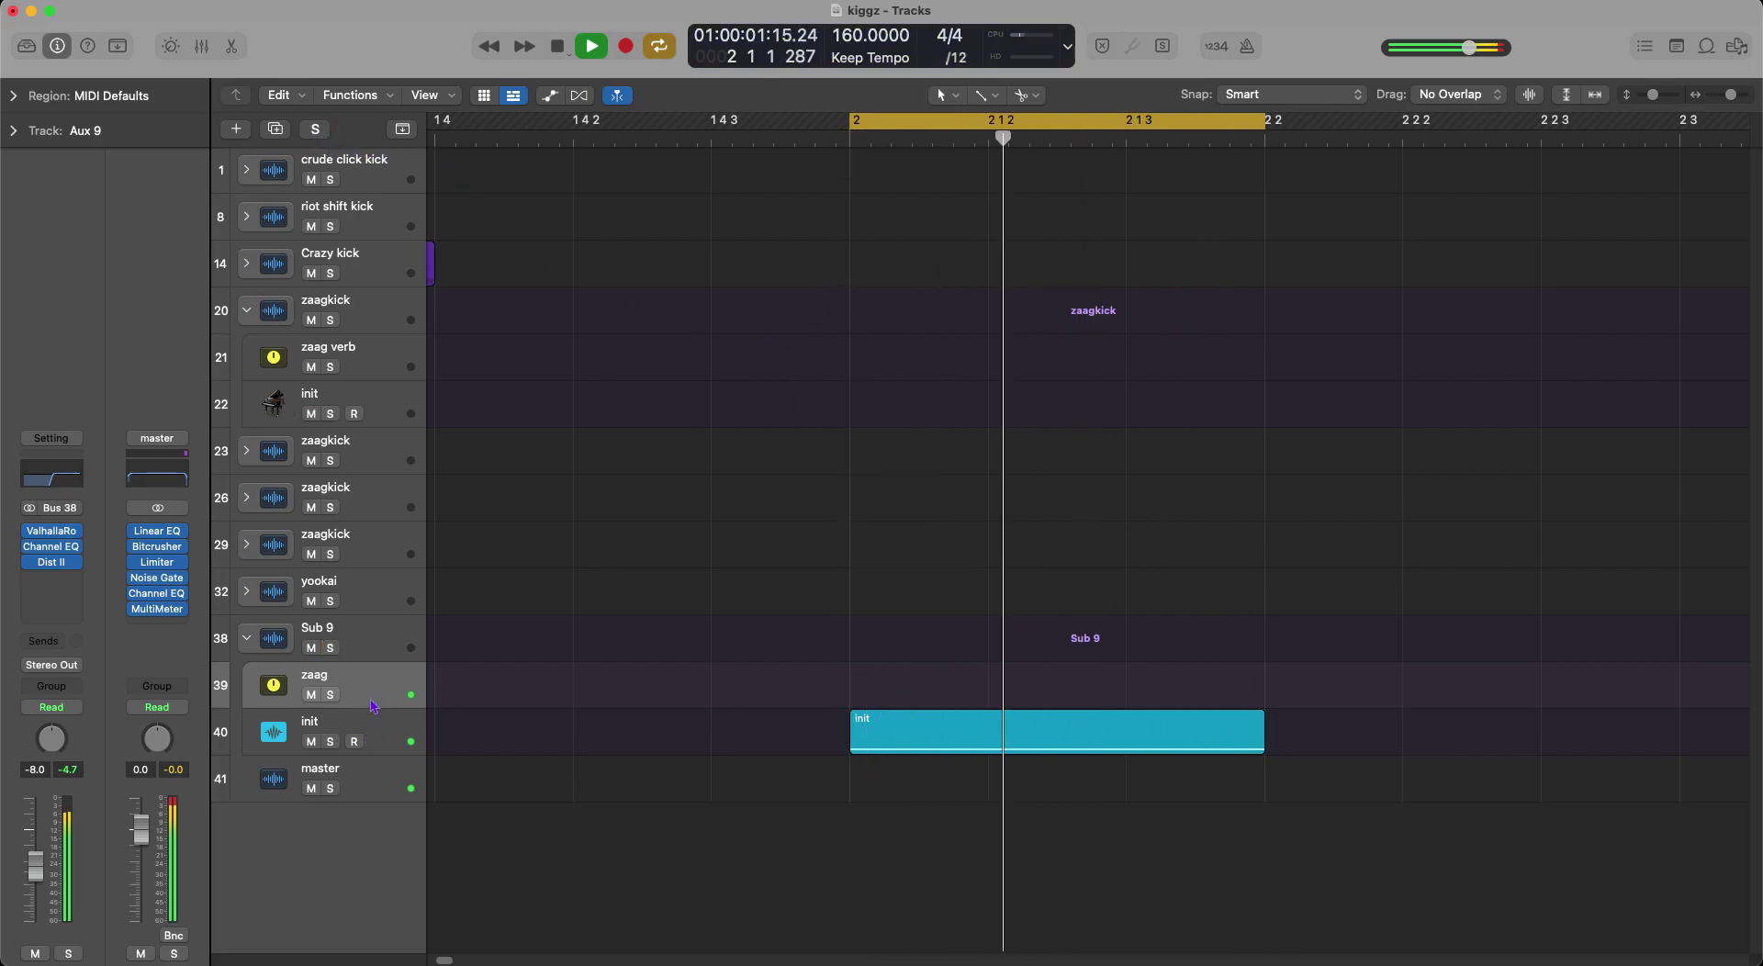
pyautogui.click(367, 727)
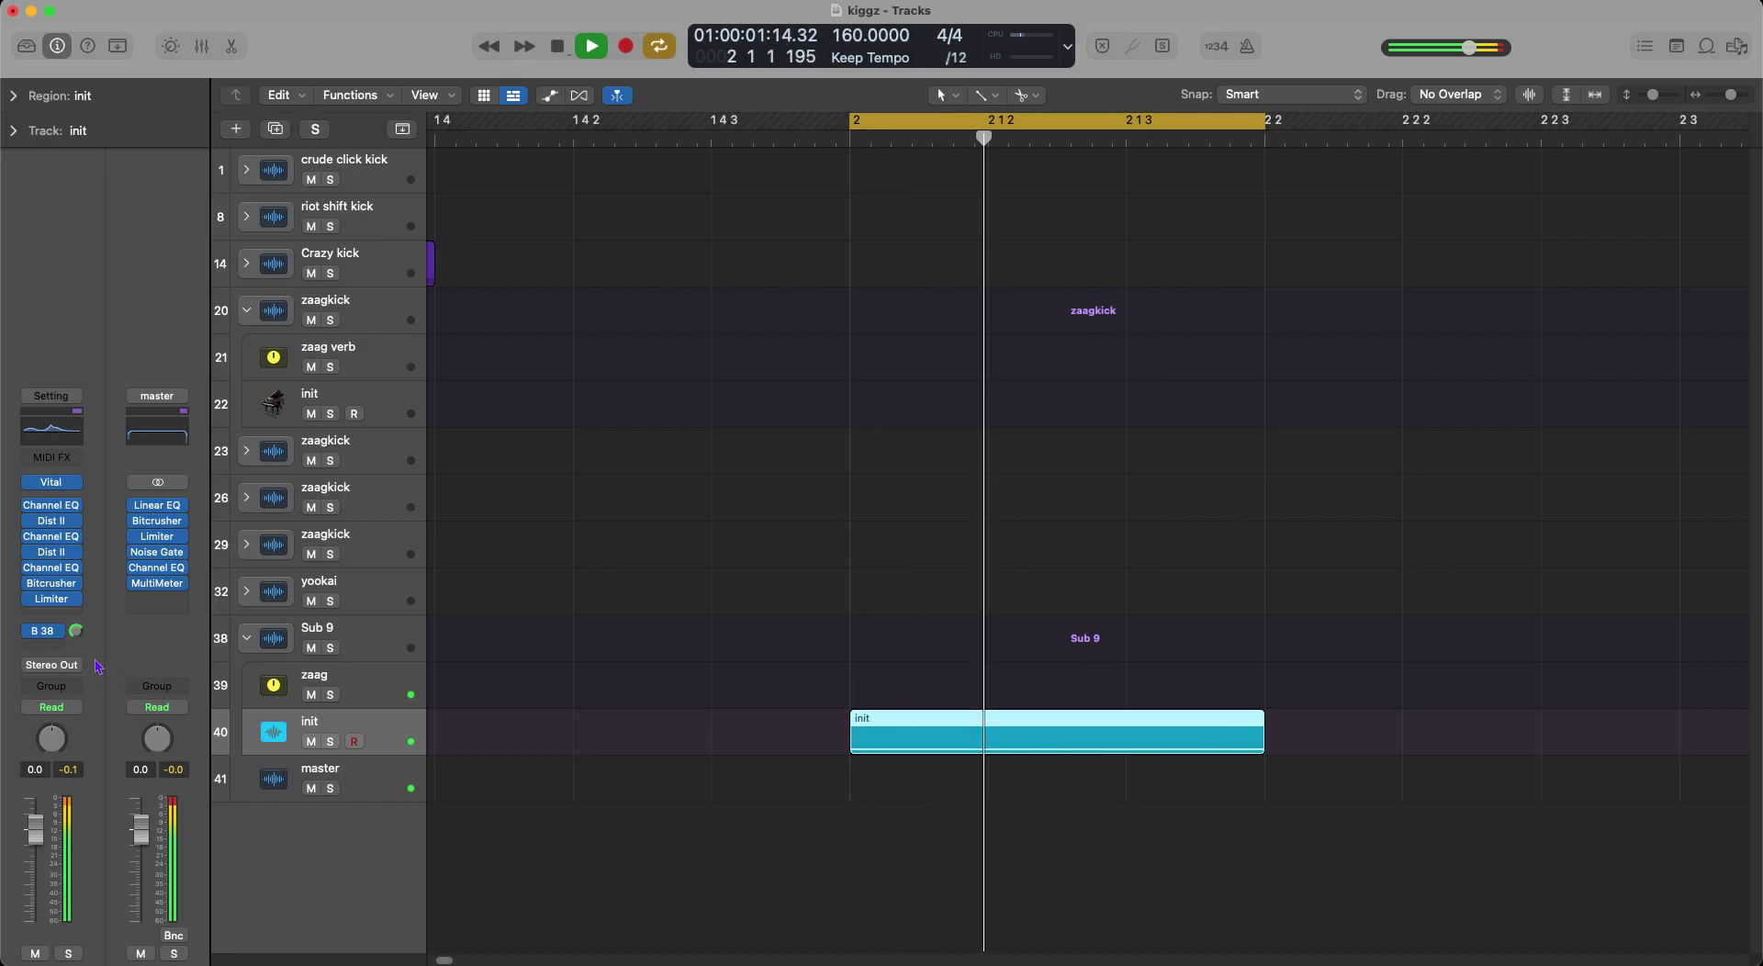
pyautogui.click(66, 580)
pyautogui.moveTo(138, 598)
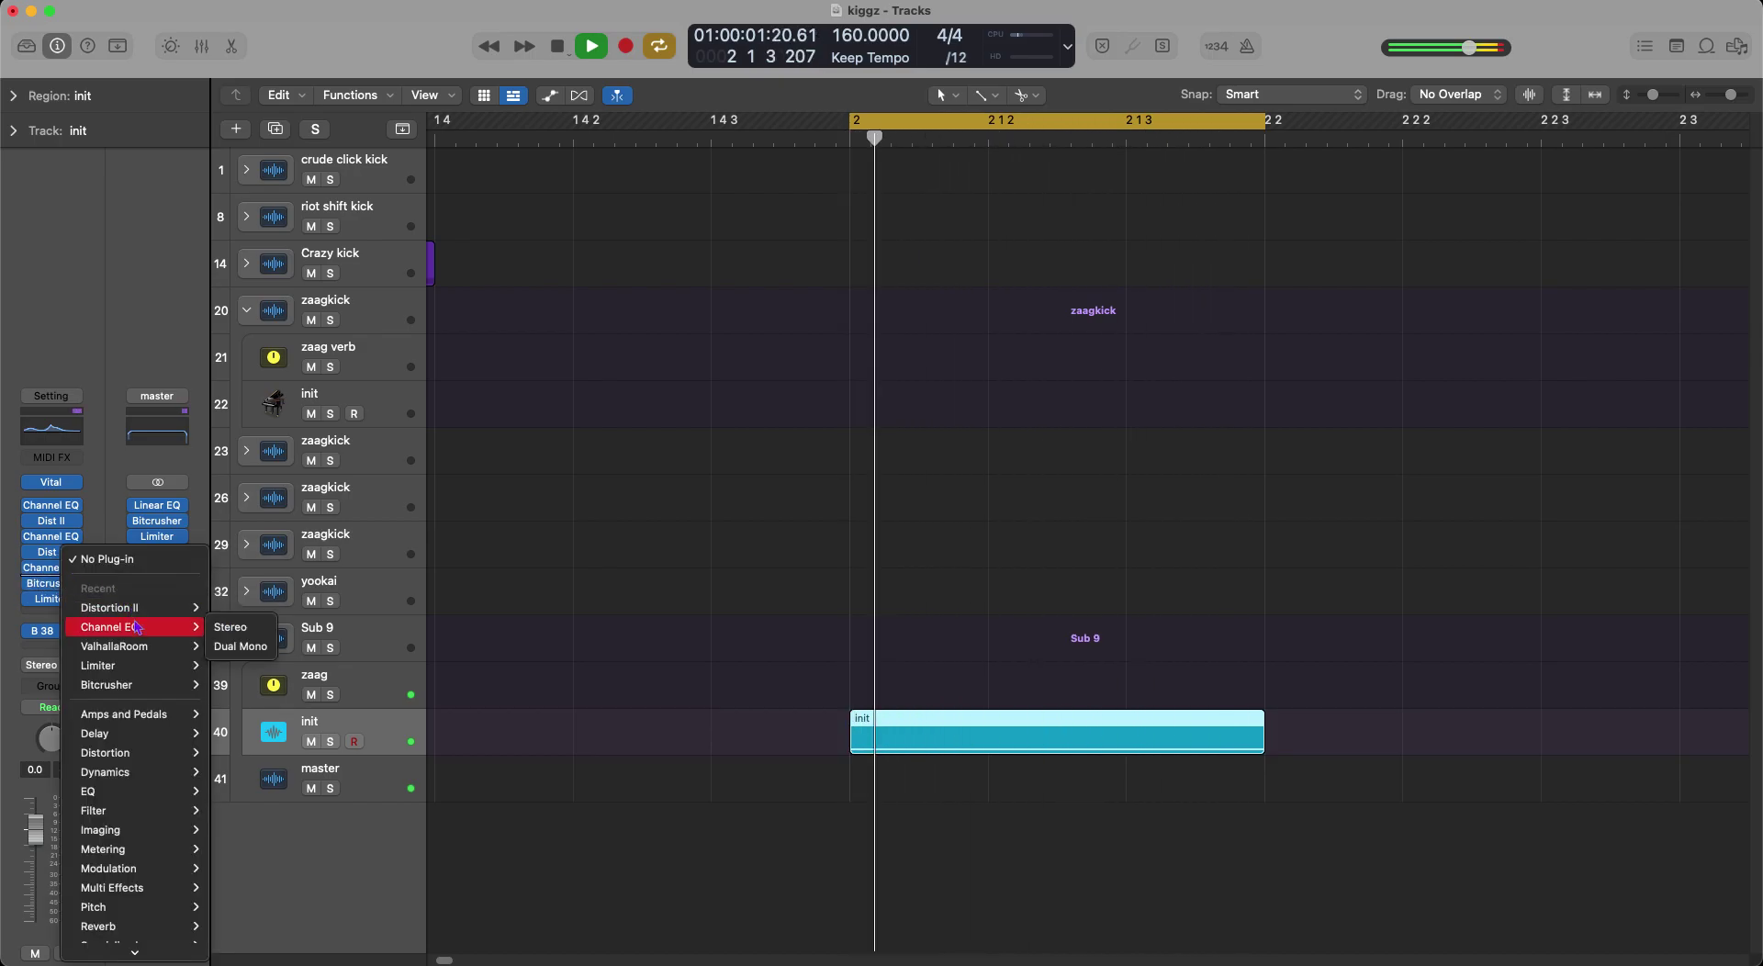
pyautogui.click(229, 610)
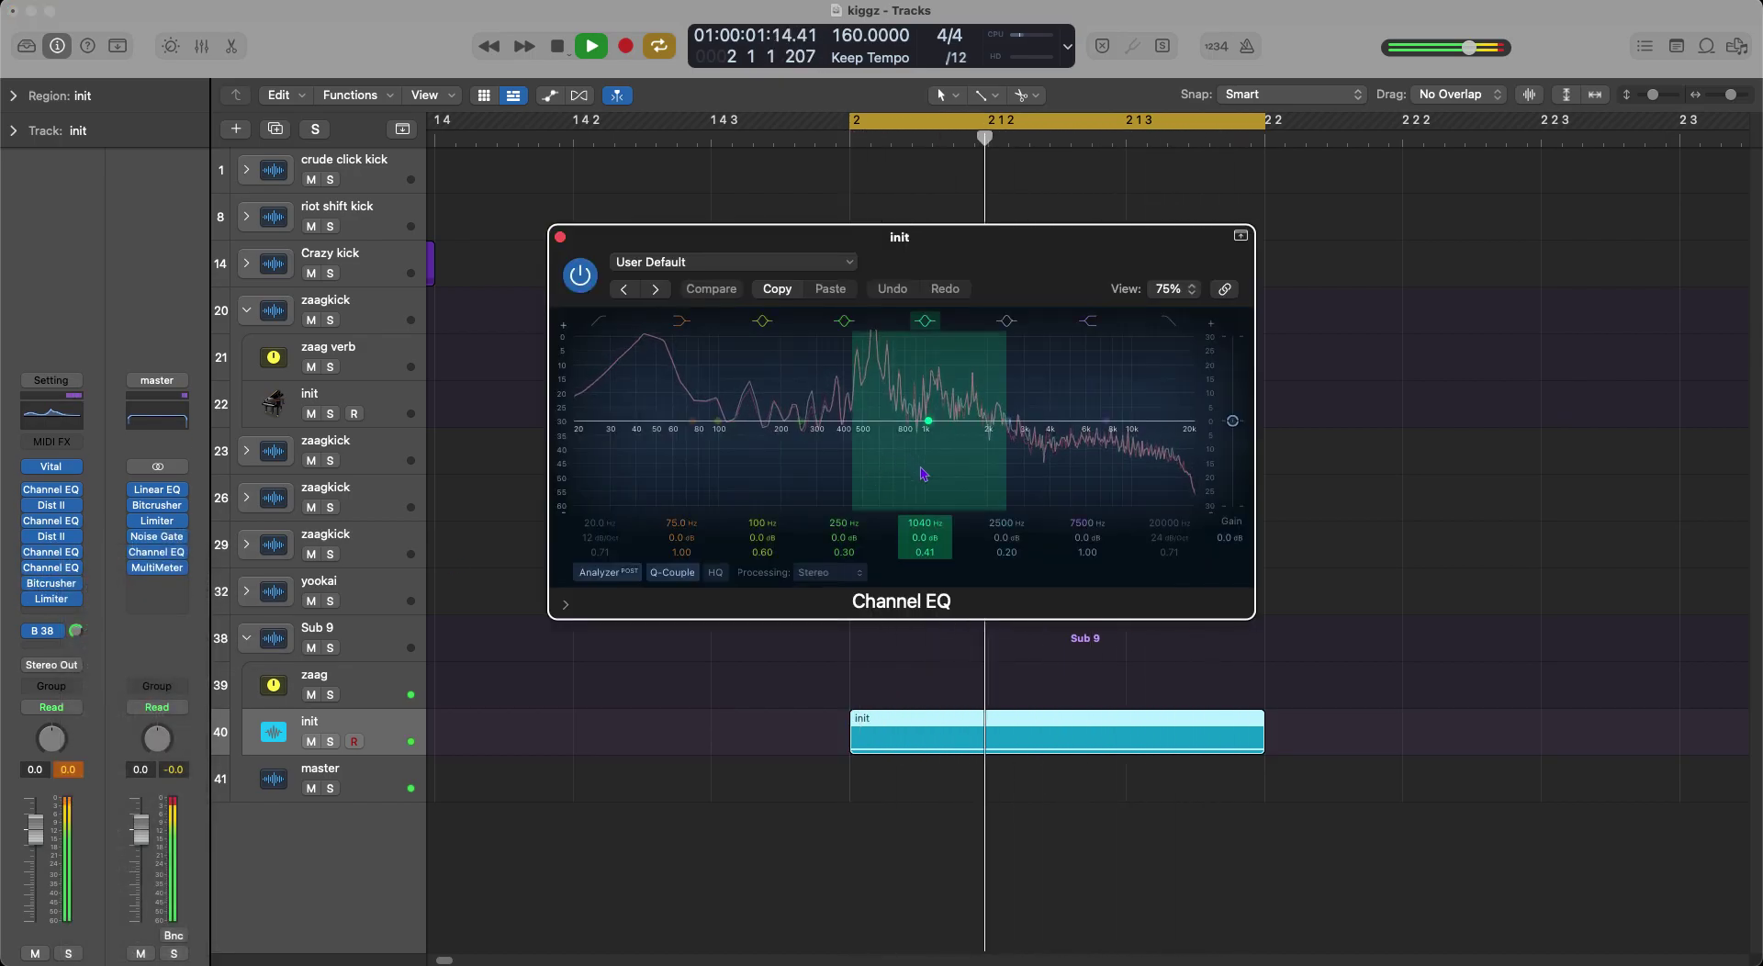
# Set a narrow cut of -2.7 dB at 555 Hz with Q 7.00 in the init track's new Channel EQ and close it.
pyautogui.moveTo(924, 473); pyautogui.dragTo(888, 459)
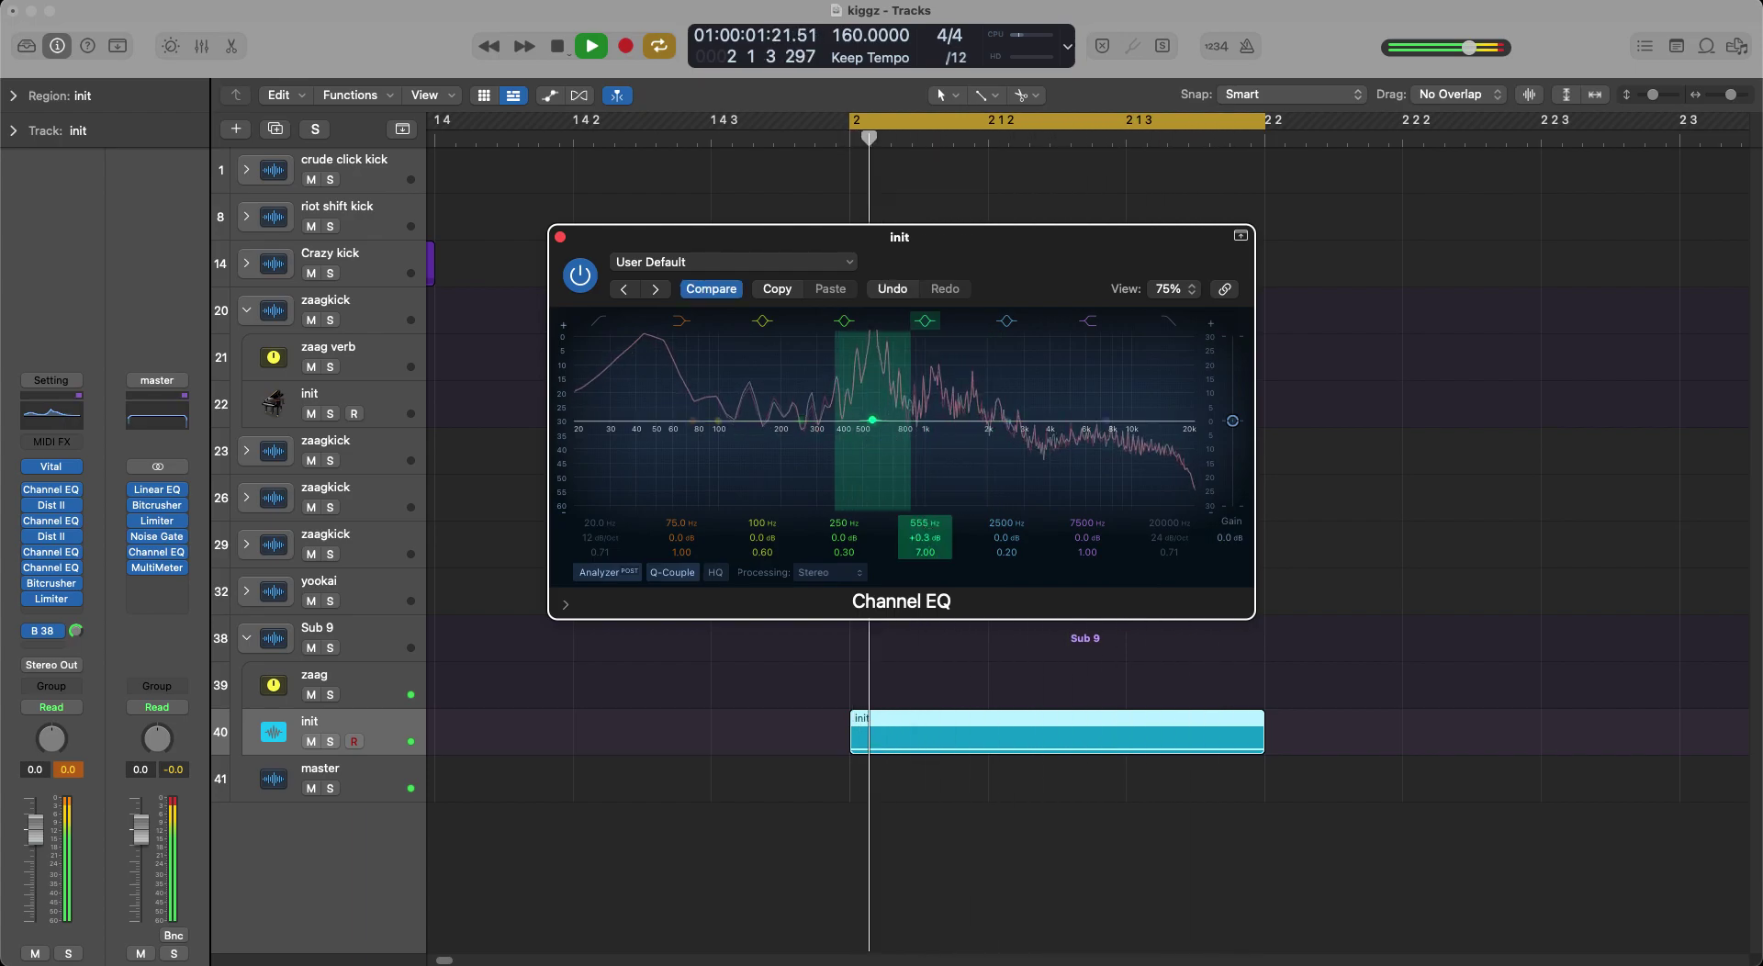
pyautogui.moveTo(872, 420); pyautogui.dragTo(872, 427)
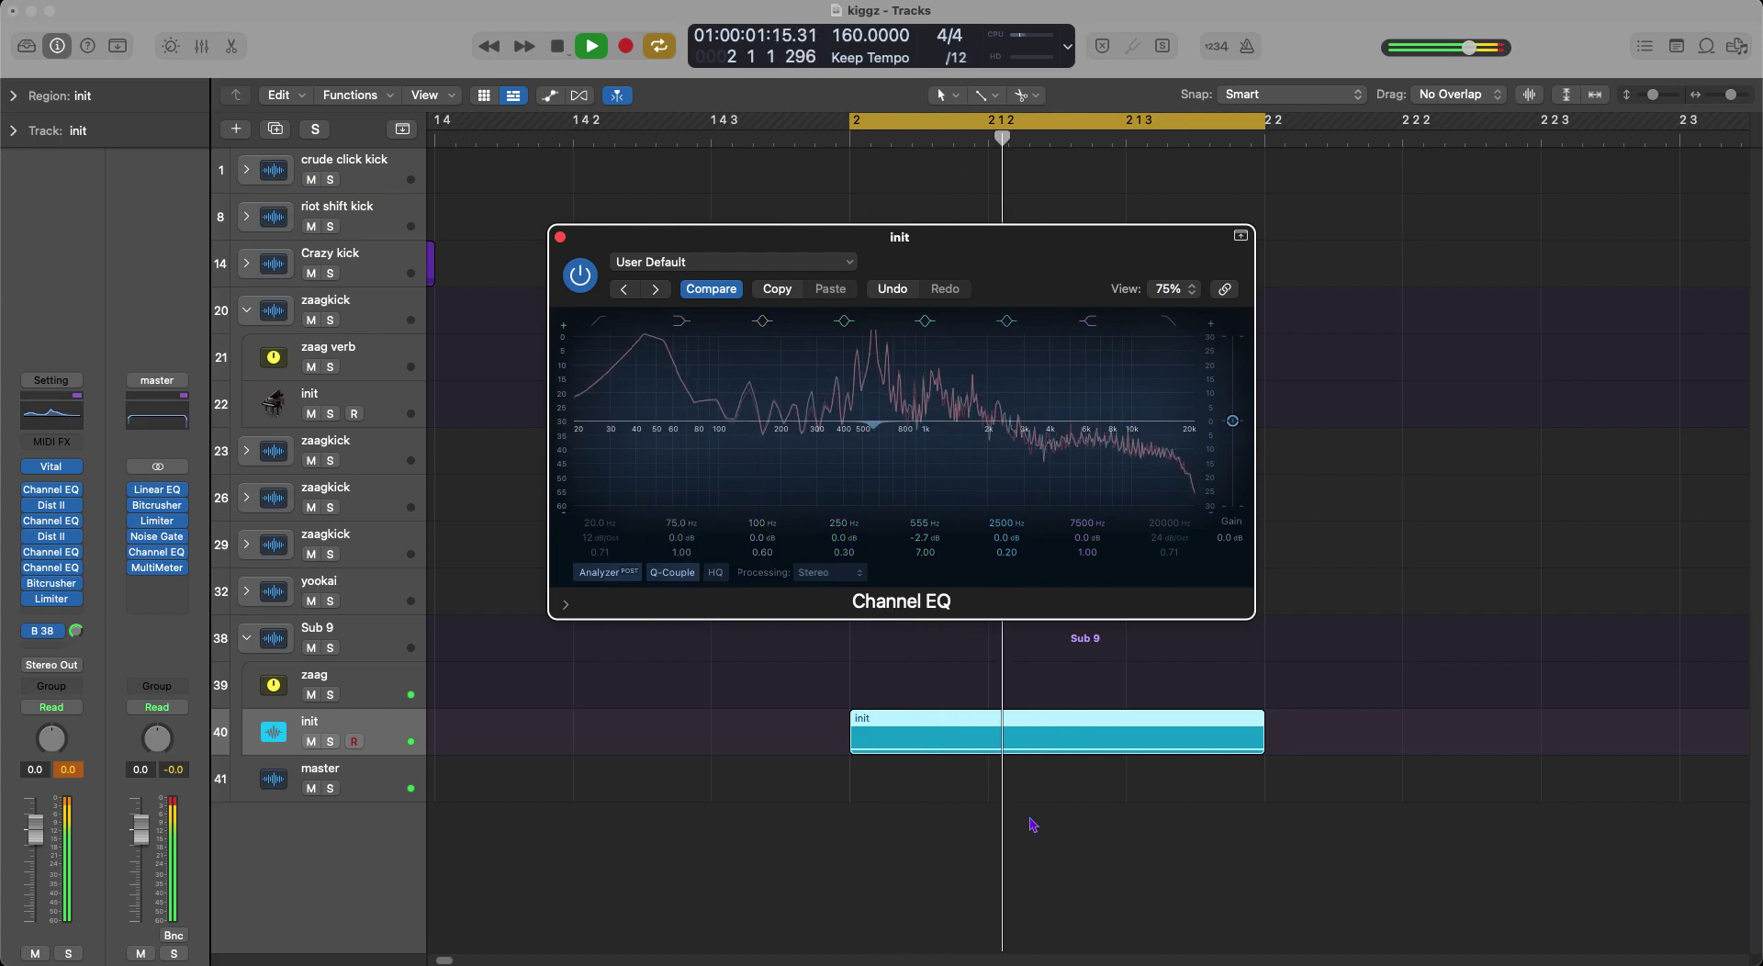
pyautogui.click(560, 238)
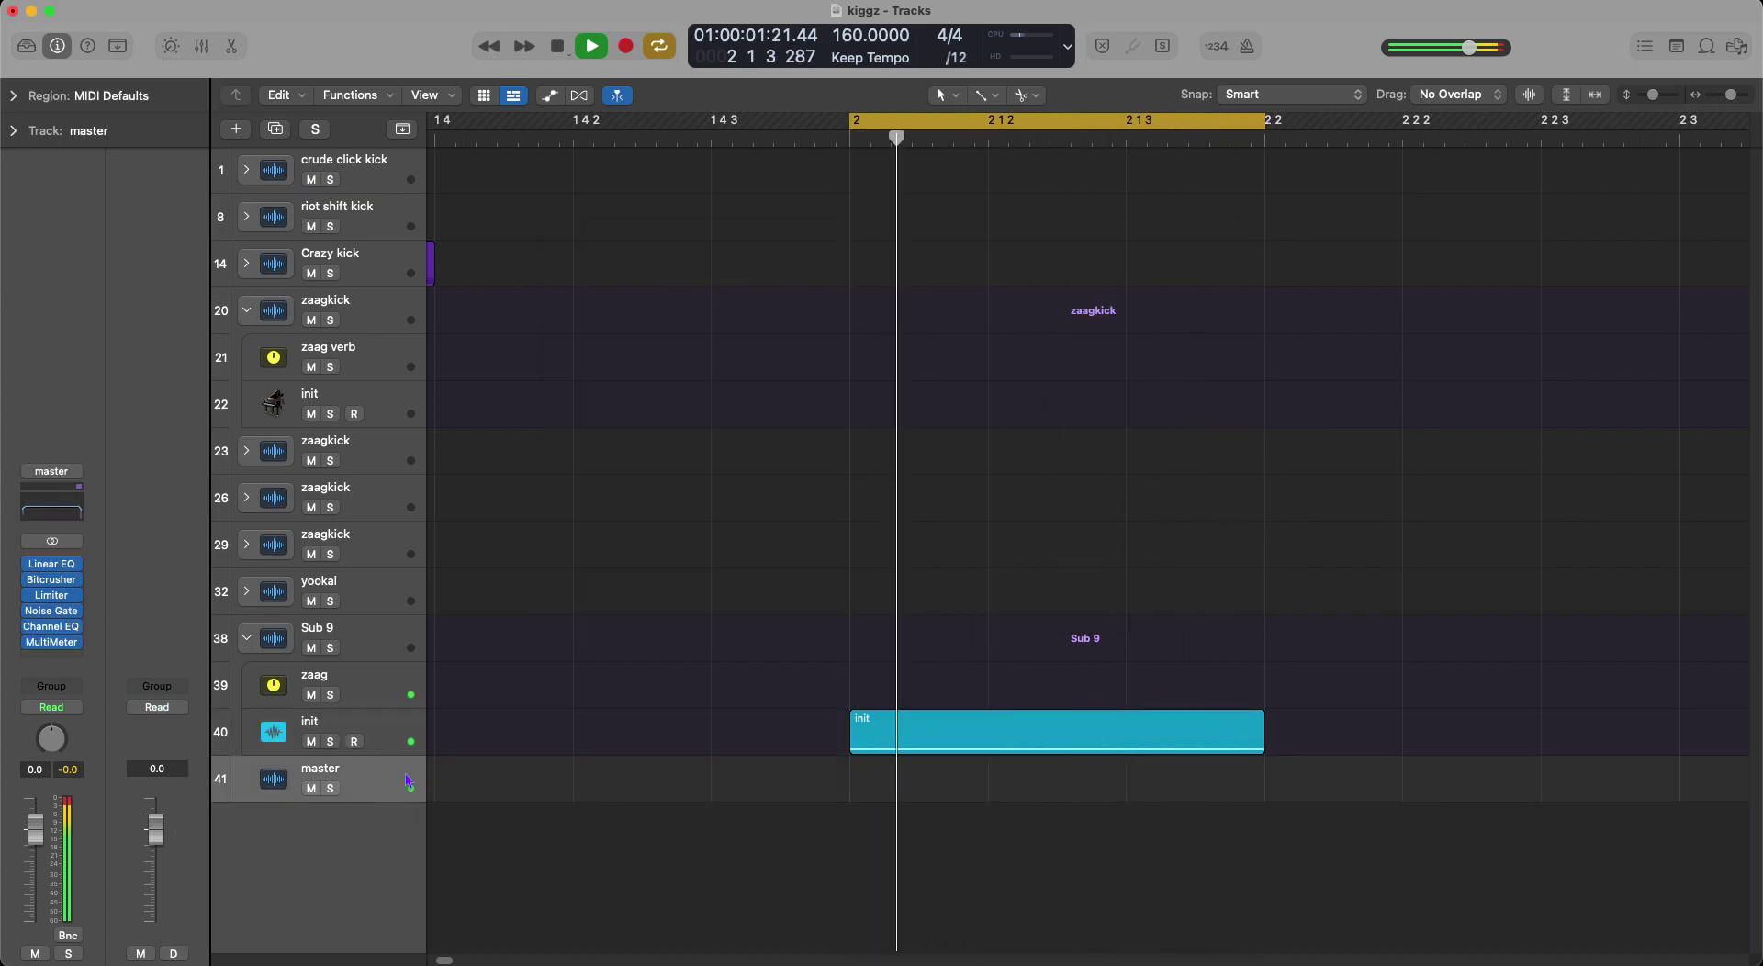
# Select the master track and open its Channel EQ to examine the spectrum of the playing loop.
pyautogui.click(354, 785)
pyautogui.click(51, 628)
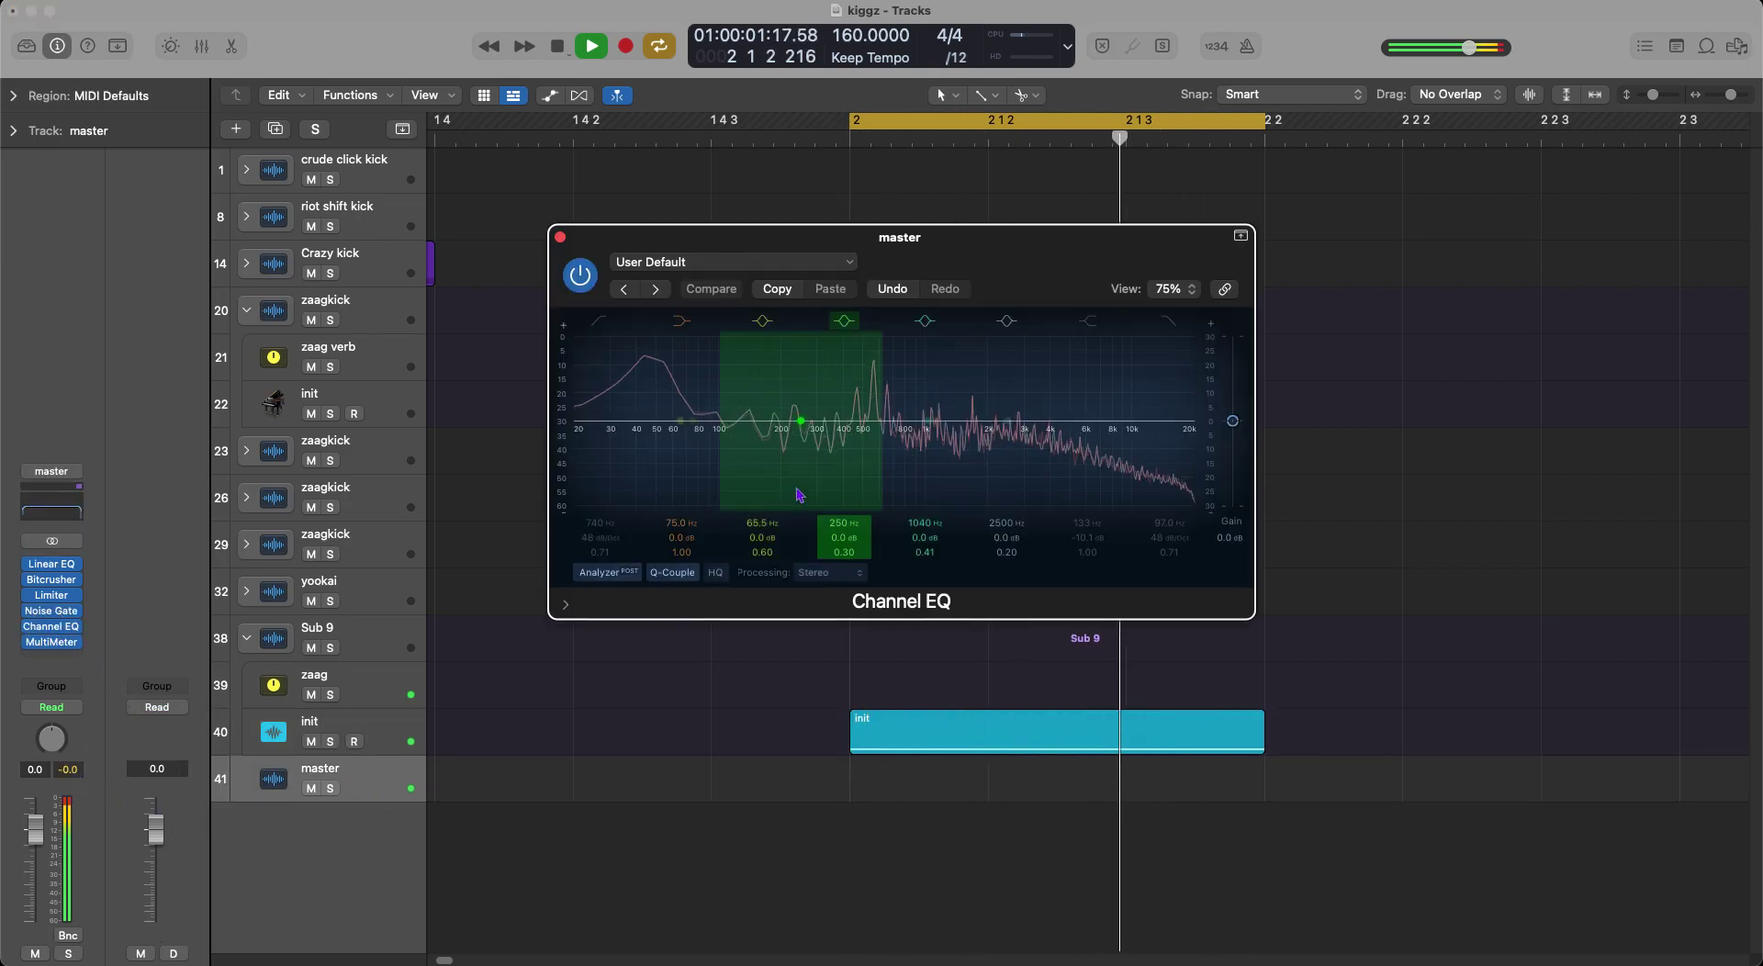